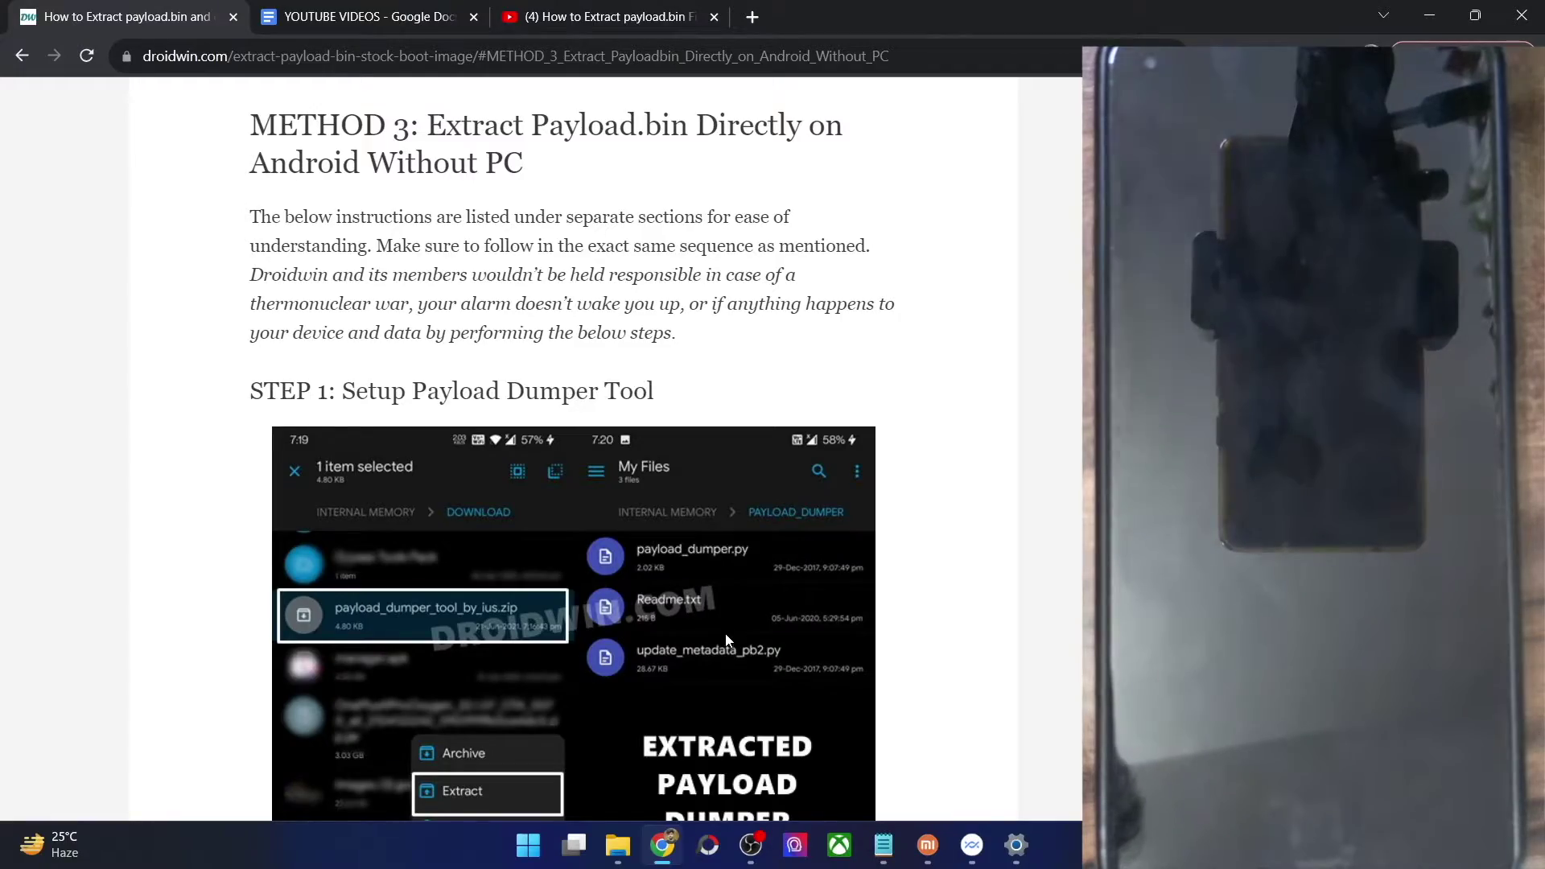
# - Jump from the table of contents to METHOD 3 and show its Step 1 Payload Dumper instructions
pyautogui.scroll(10, 800, 631)
pyautogui.scroll(15, 806, 632)
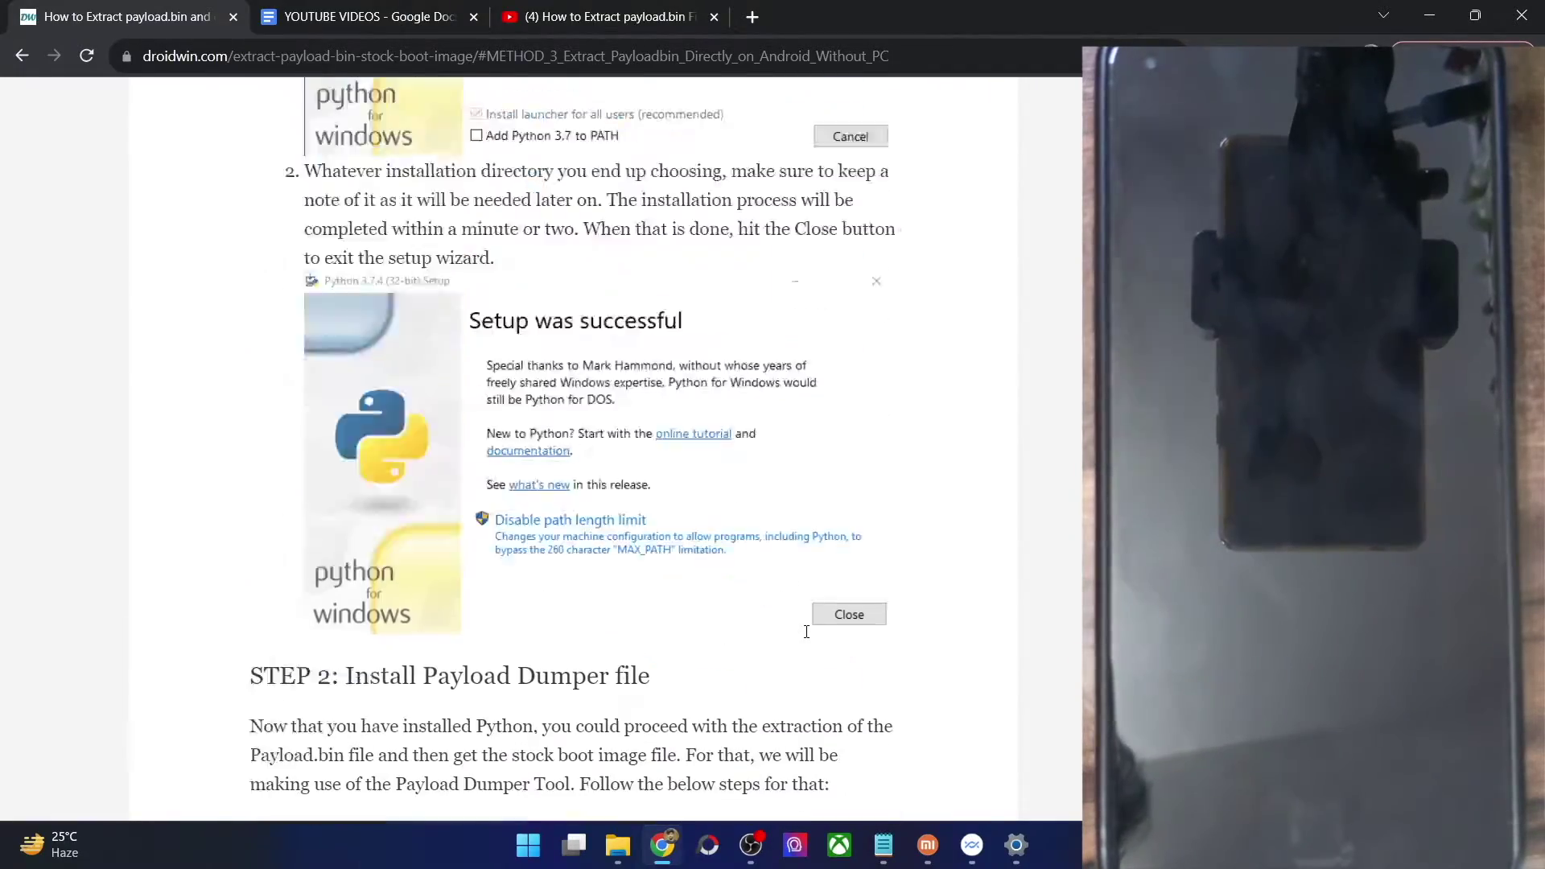
pyautogui.scroll(15, 806, 631)
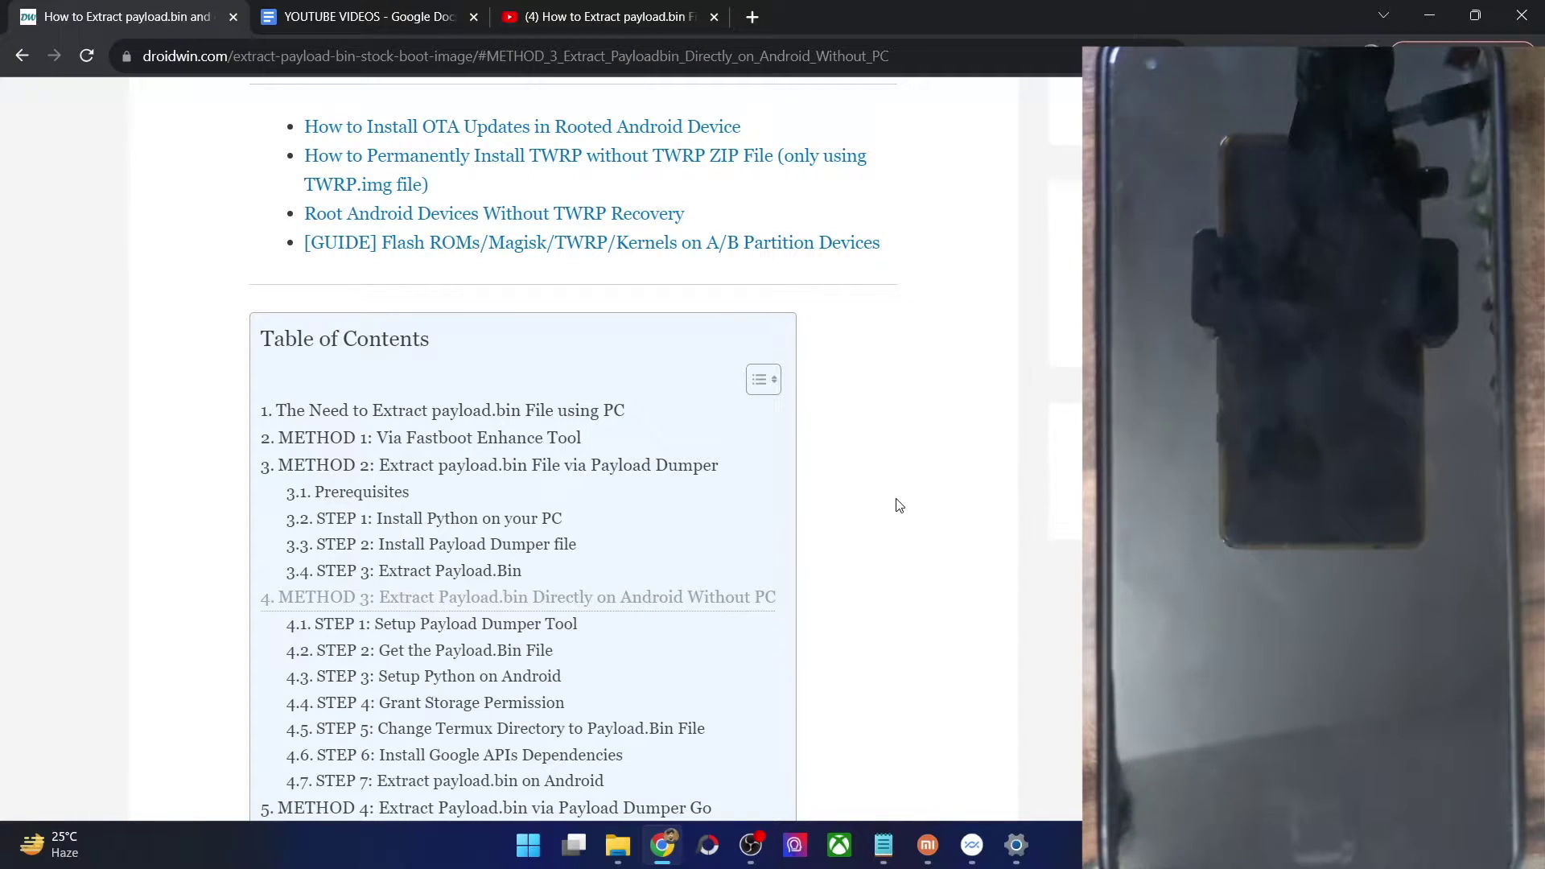
pyautogui.scroll(-2, 933, 543)
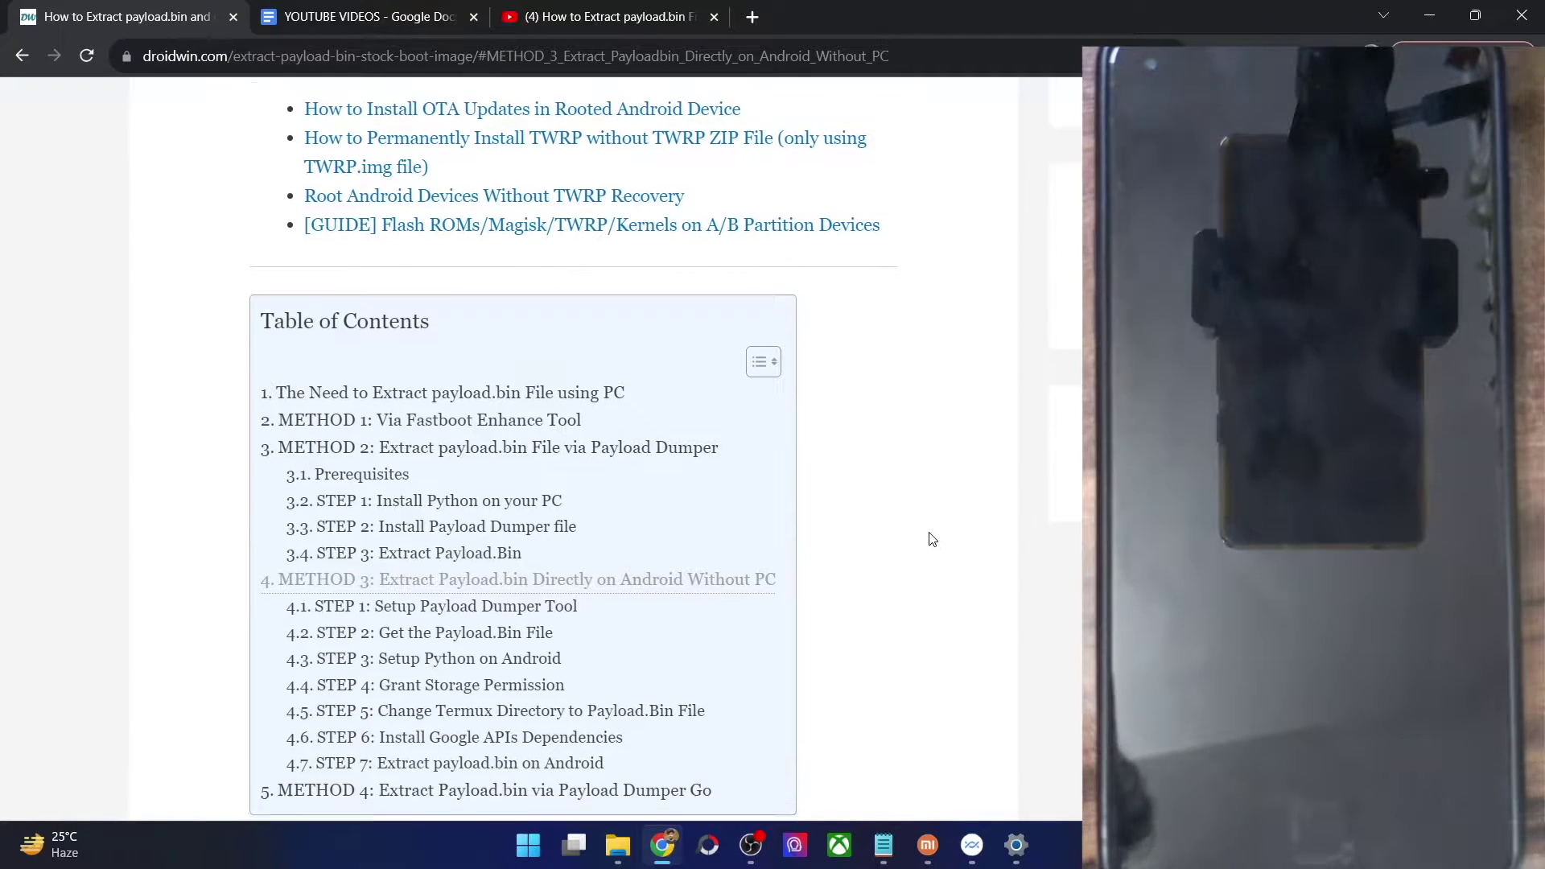
pyautogui.click(603, 504)
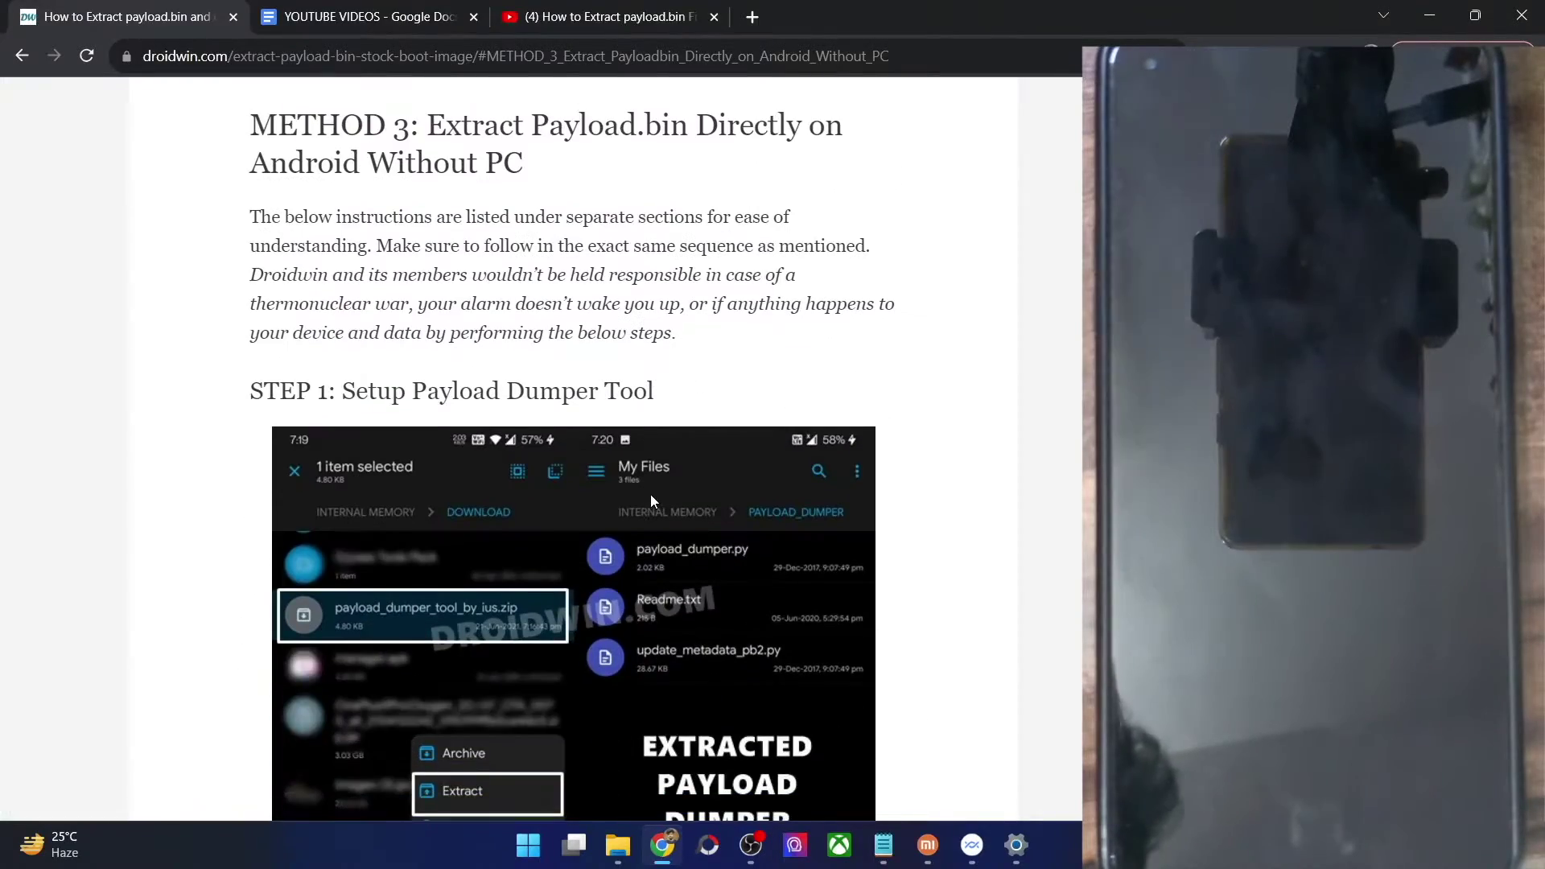
pyautogui.scroll(-4, 635, 494)
pyautogui.scroll(-3, 635, 494)
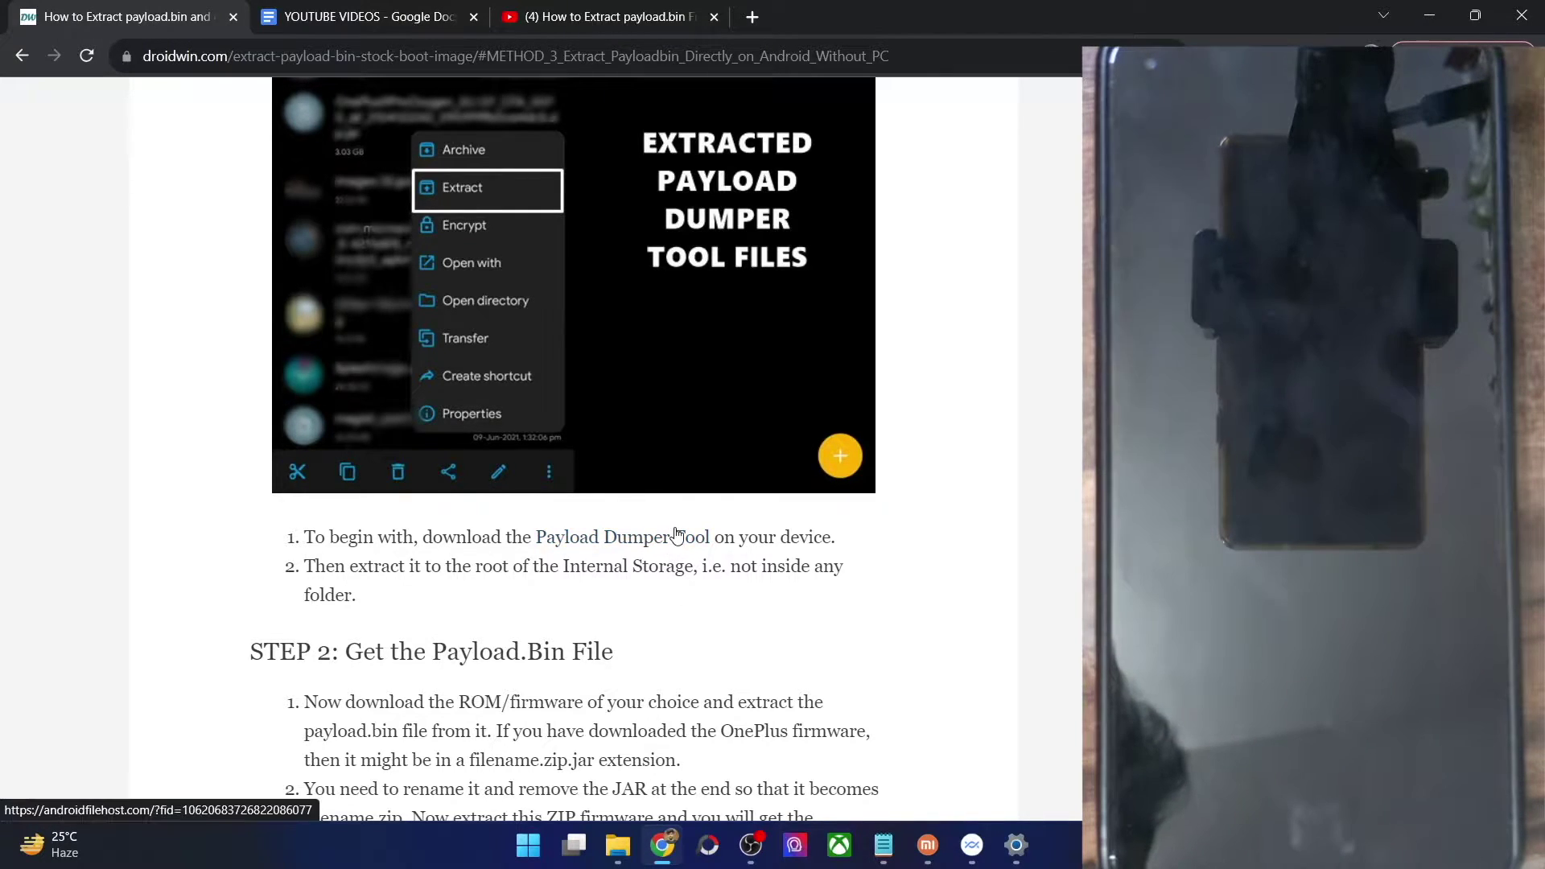
# - In Downloads, select the extracted payload_dumper_tool_by_ius folder instead of its zip
pyautogui.click(616, 843)
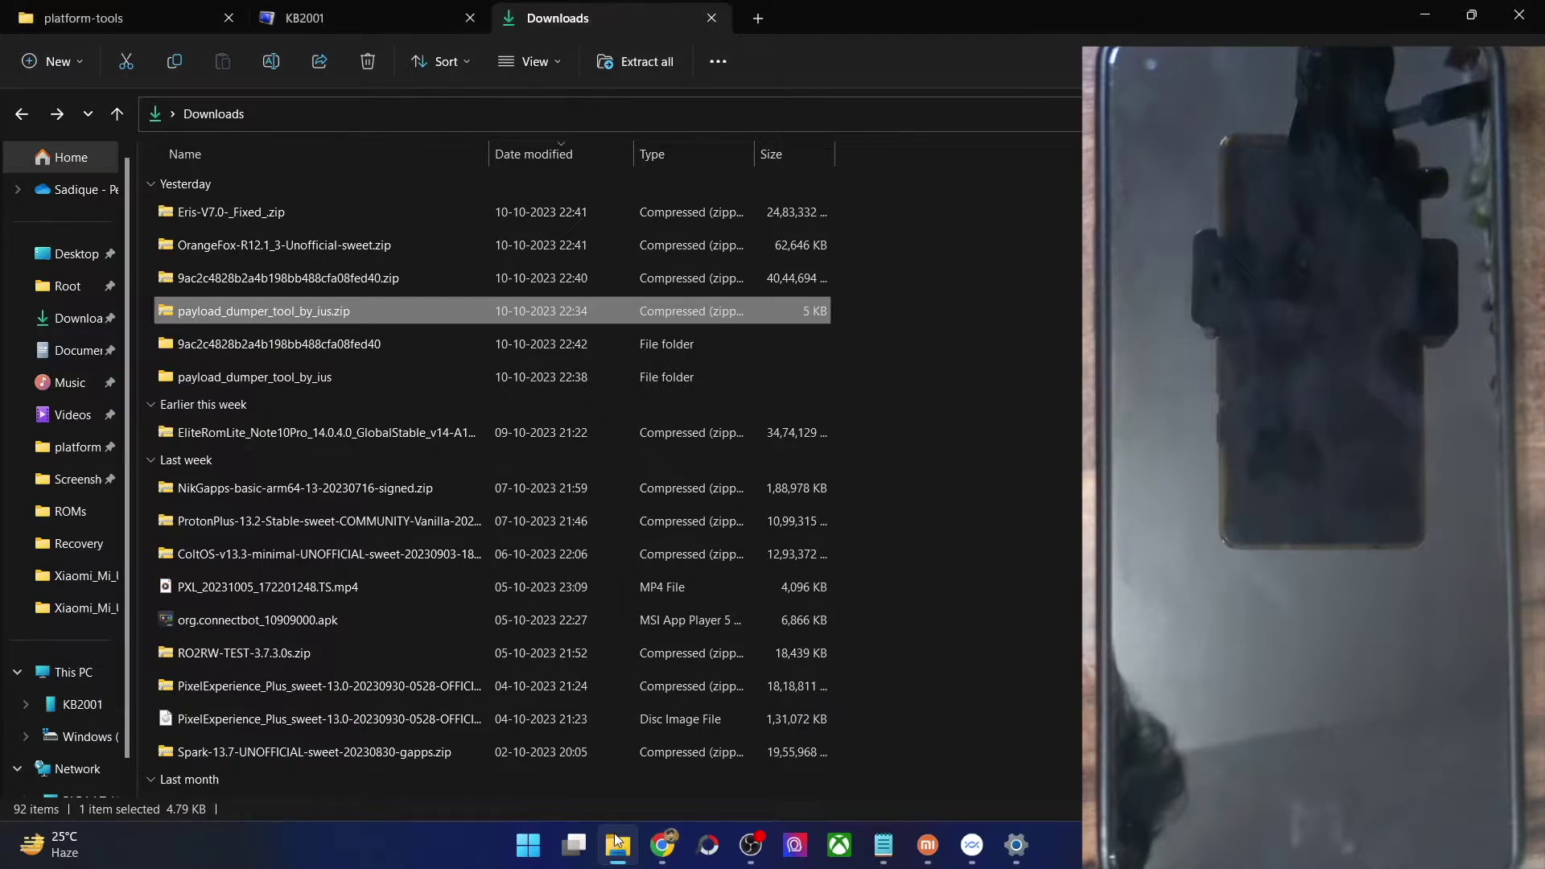
pyautogui.click(949, 639)
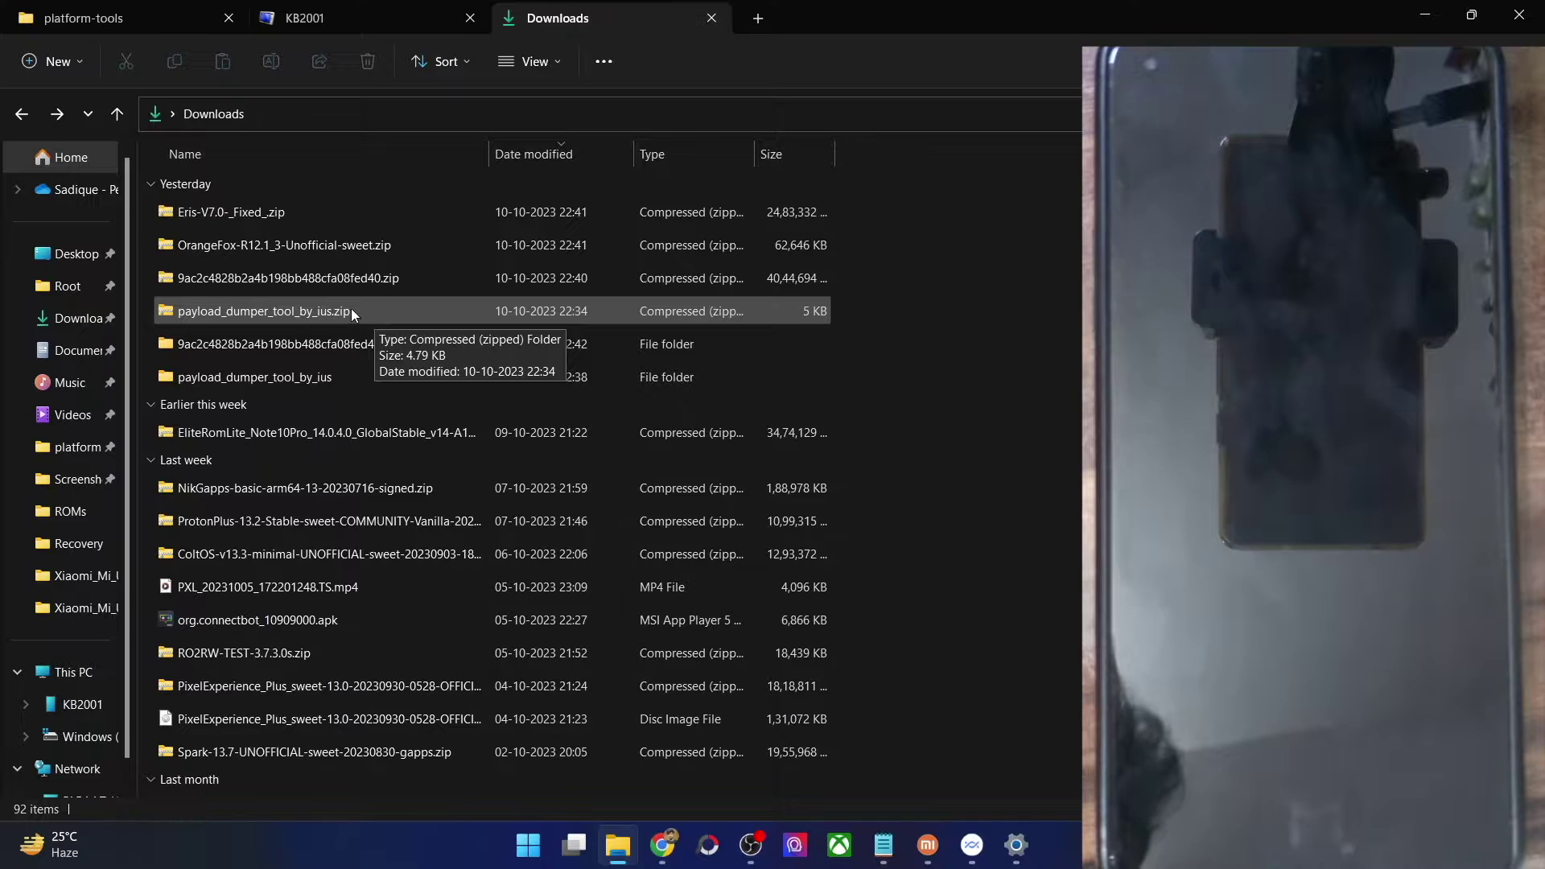
pyautogui.click(297, 378)
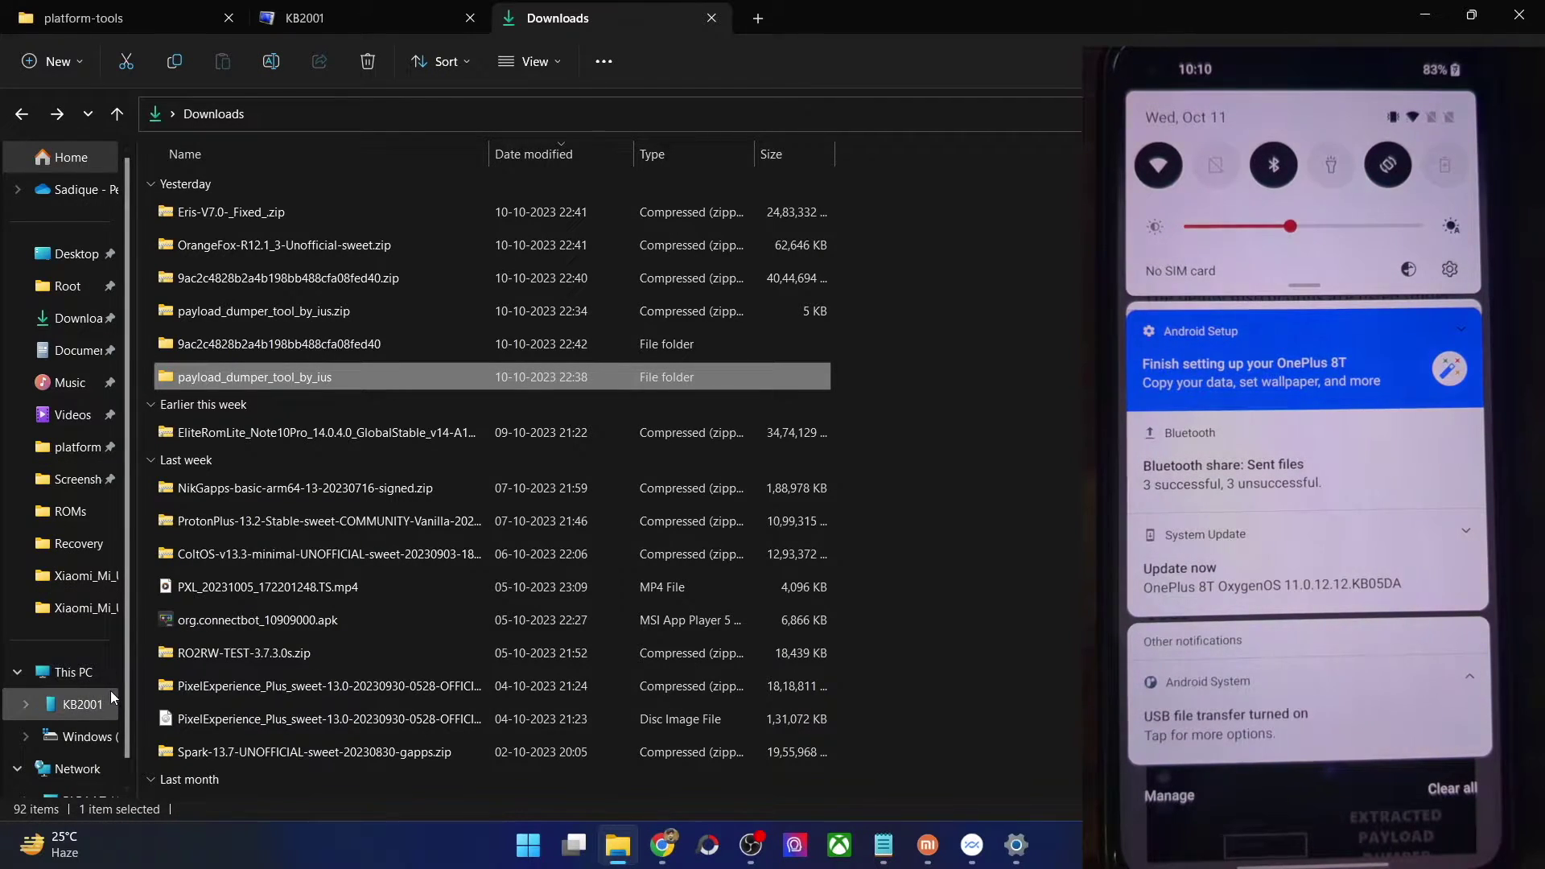
# - Check that payload_dumper_tool_by_ius is at the root of KB2001's Internal shared storage, then return to the guide
pyautogui.click(365, 31)
pyautogui.doubleClick(309, 164)
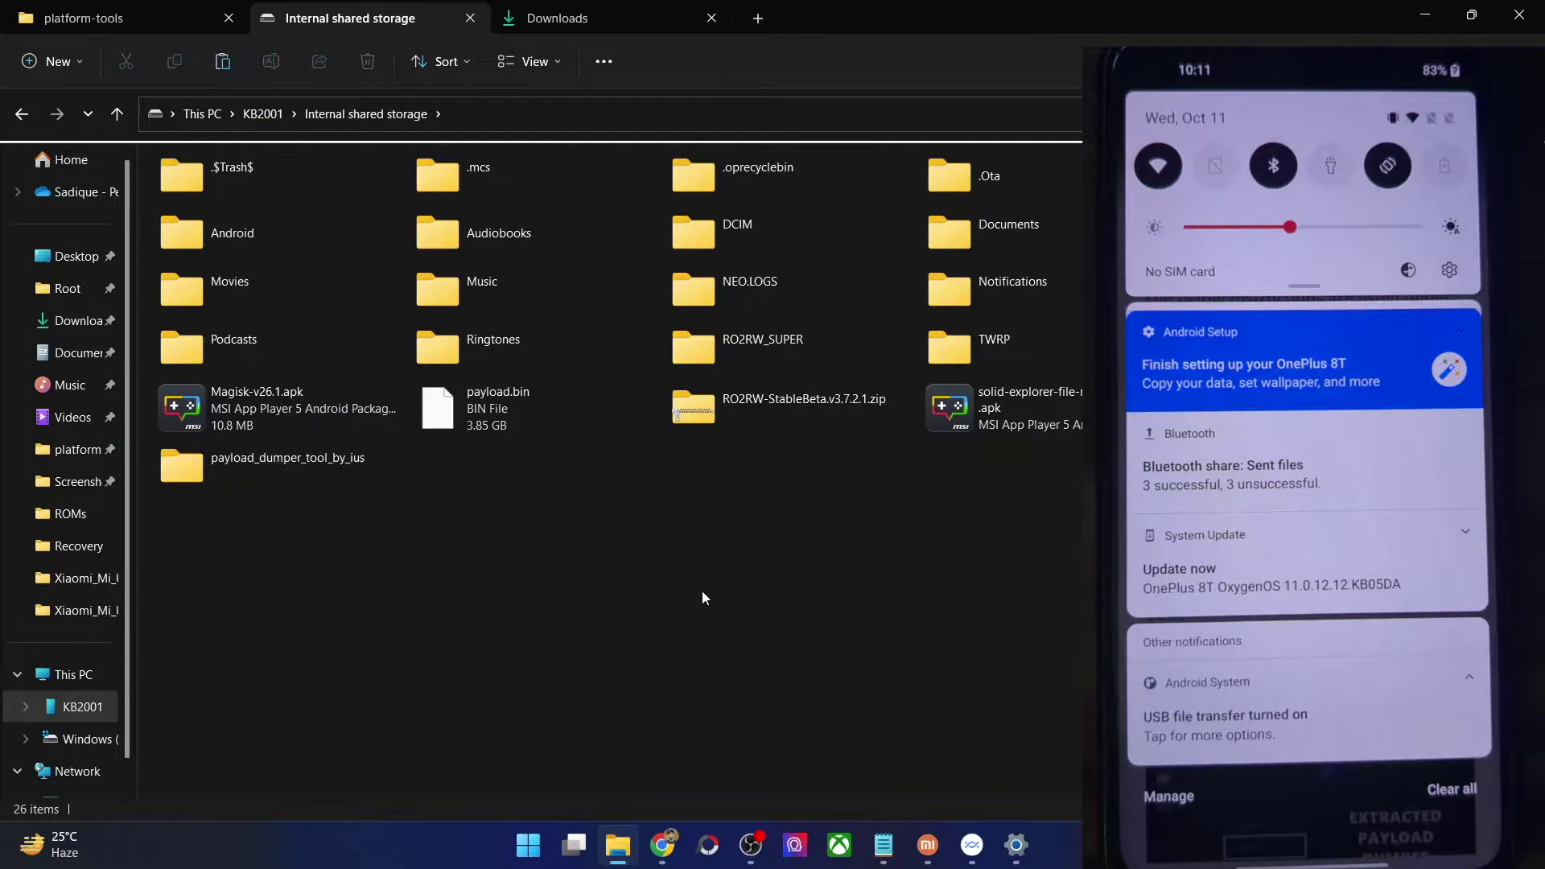
pyautogui.click(263, 469)
pyautogui.click(724, 547)
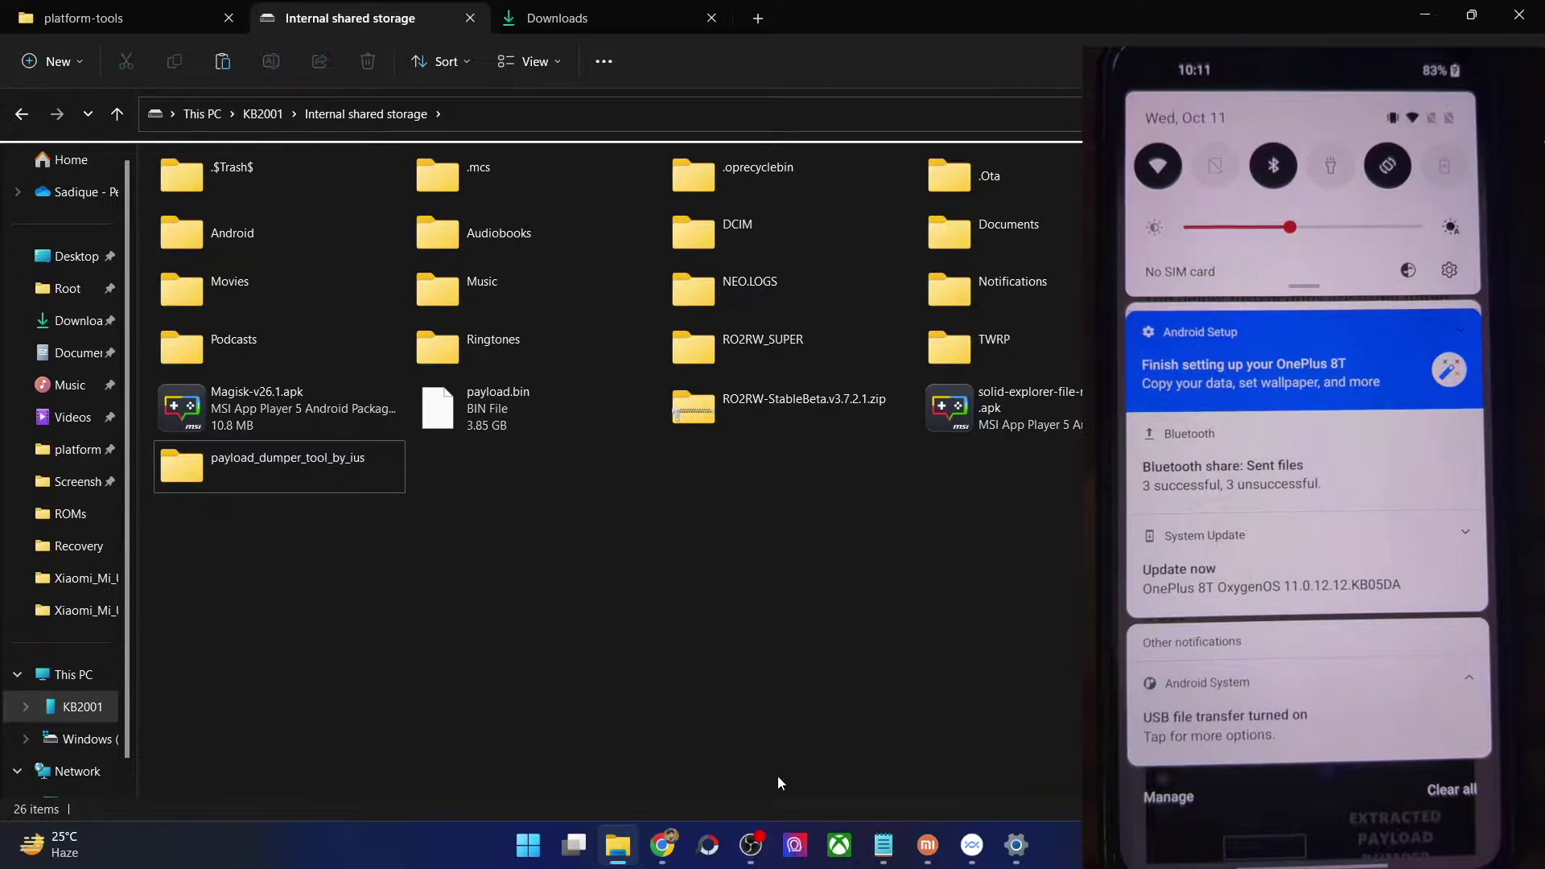
pyautogui.click(682, 824)
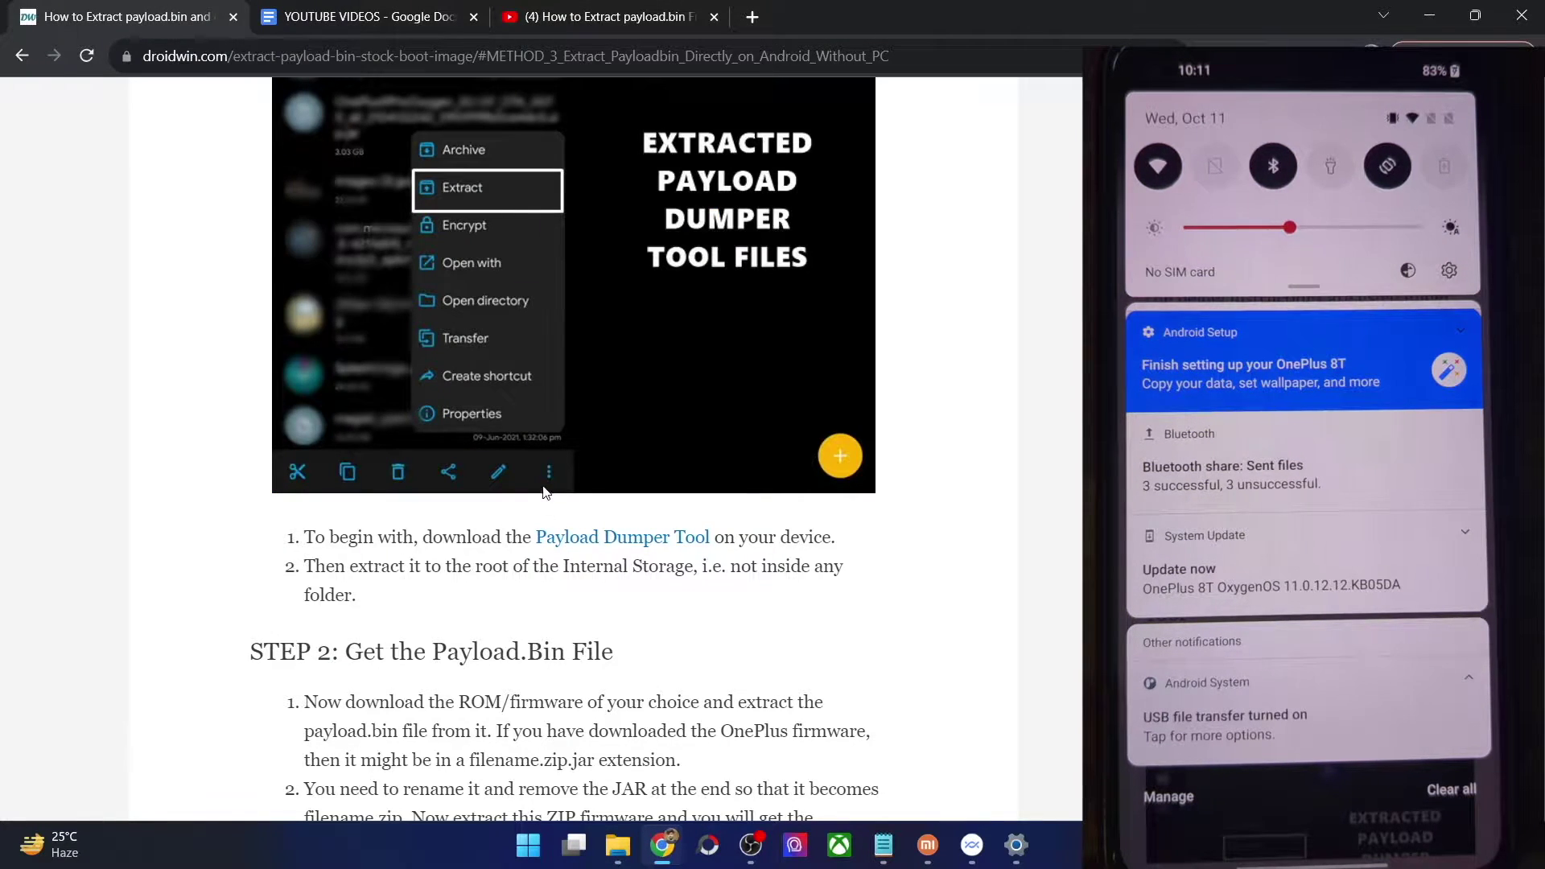
# - Highlight 'Payload.Bin' in the STEP 2 heading, then return to the Internal shared storage window
pyautogui.scroll(-2, 545, 491)
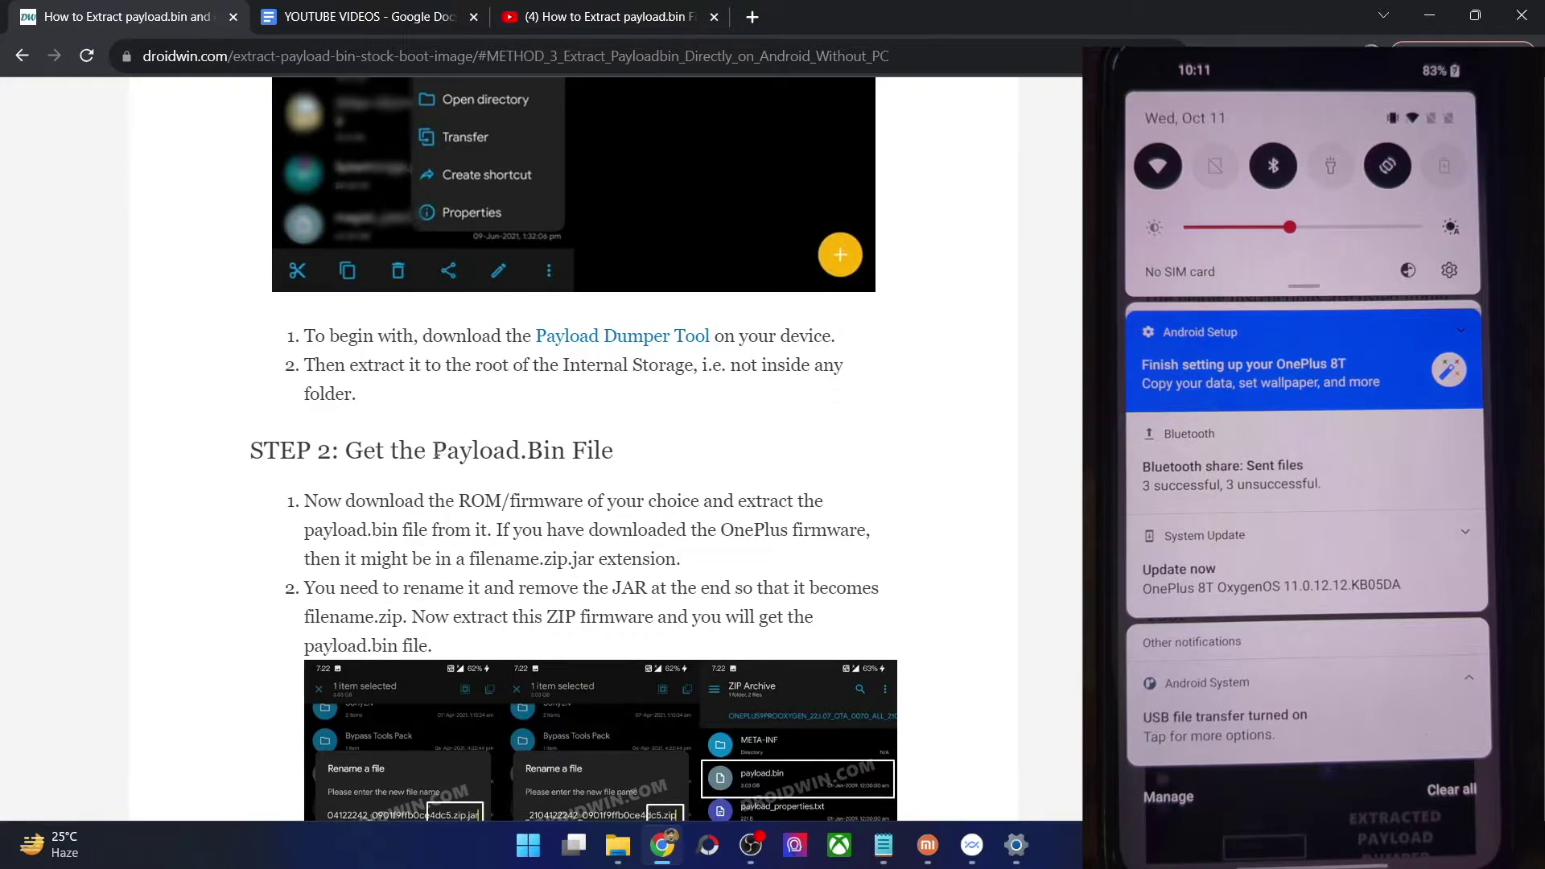
pyautogui.moveTo(433, 450); pyautogui.dragTo(540, 449)
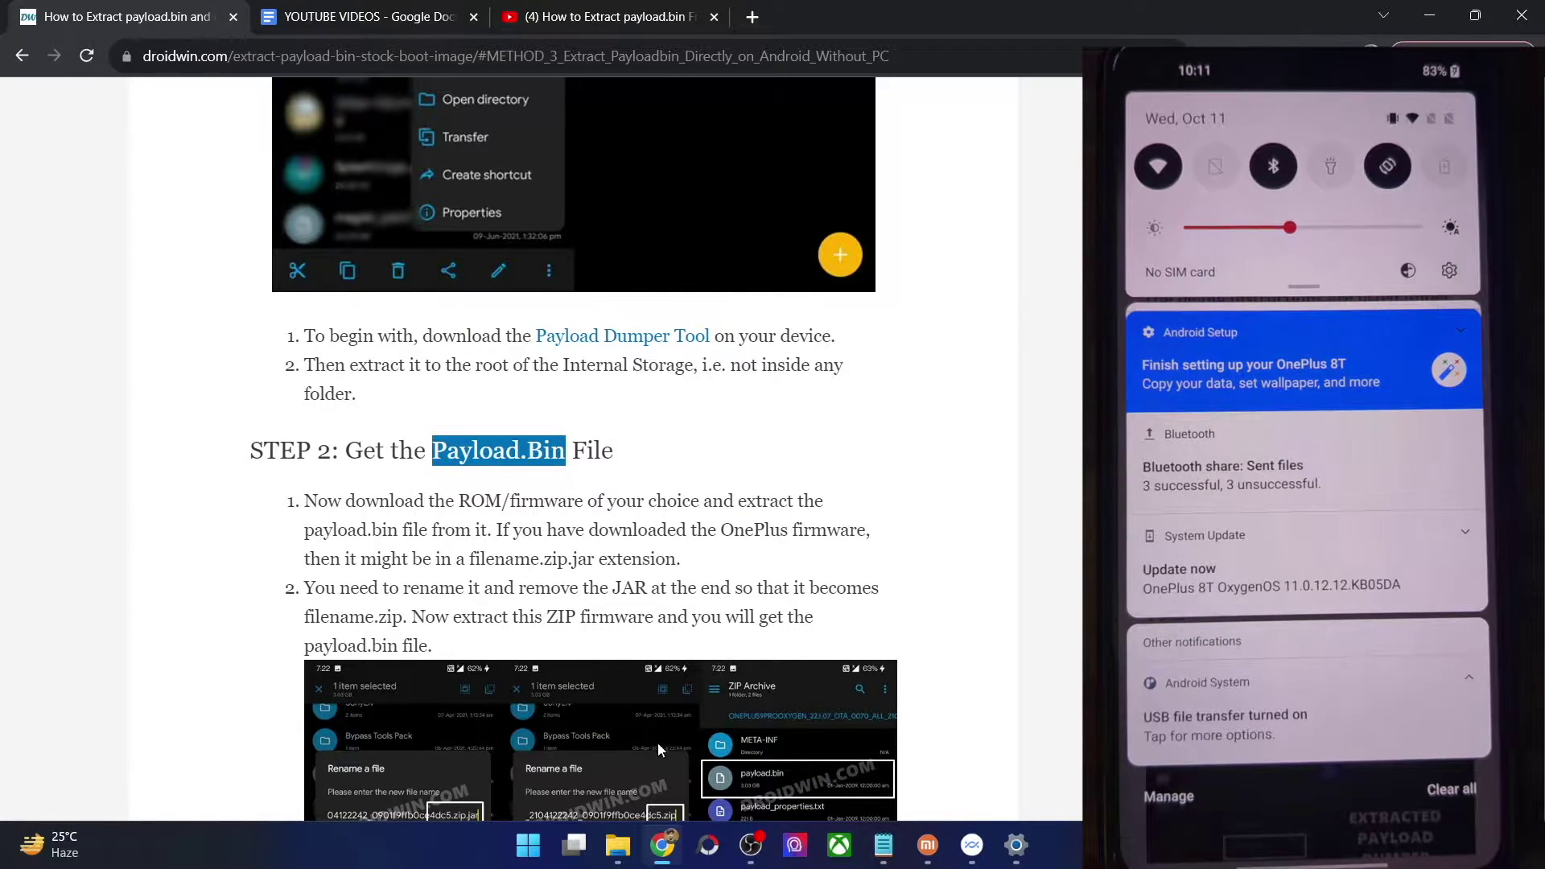
pyautogui.moveTo(606, 839)
pyautogui.click(579, 769)
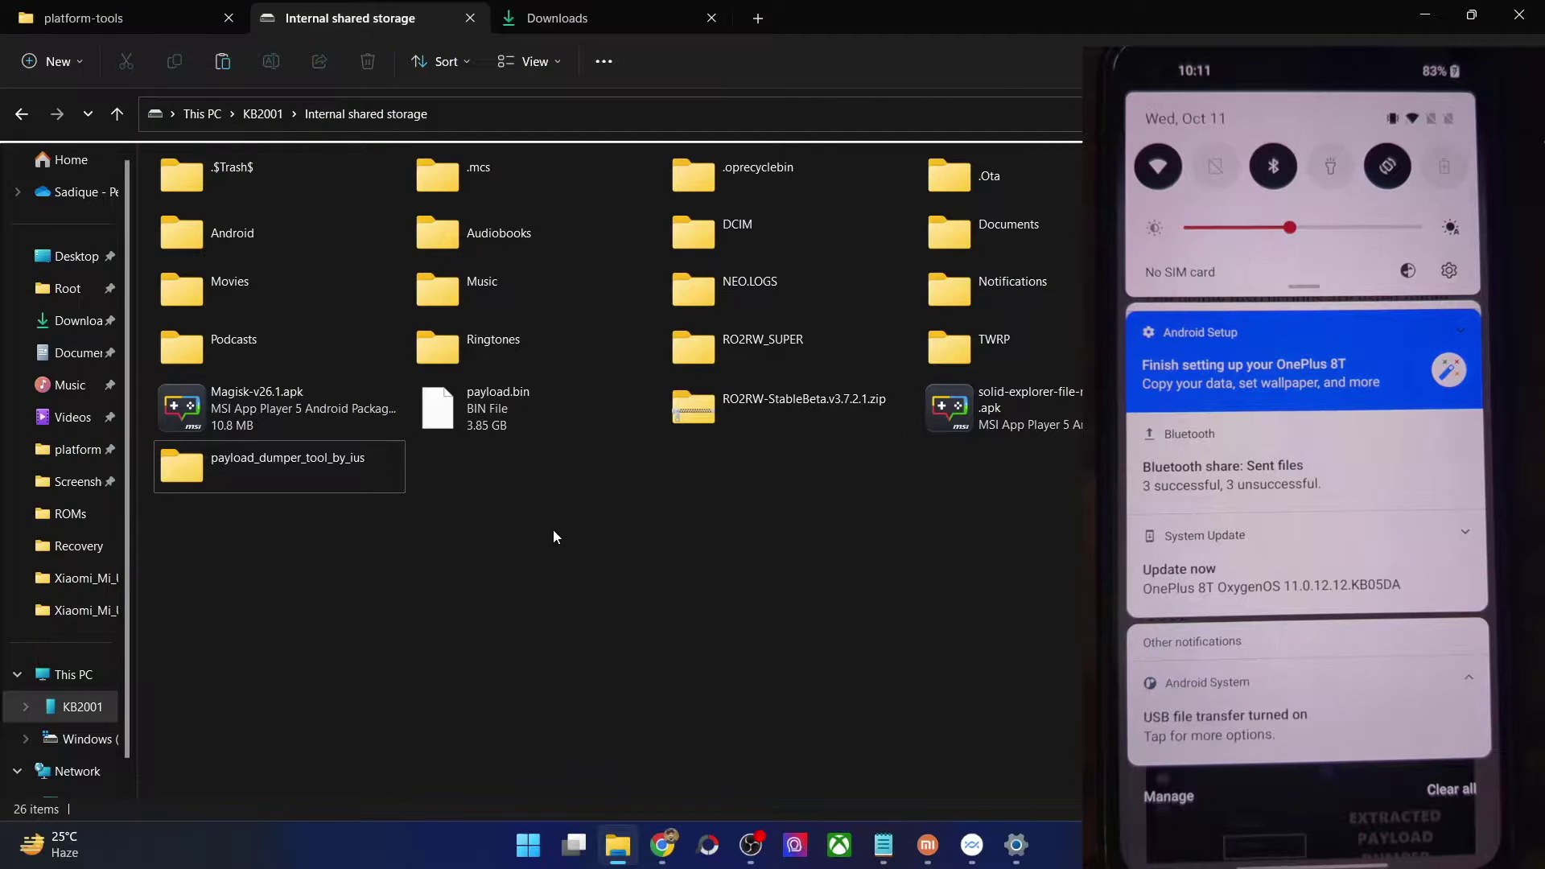
# - Open the extracted 9ac2c… firmware folder in Downloads
pyautogui.click(610, 21)
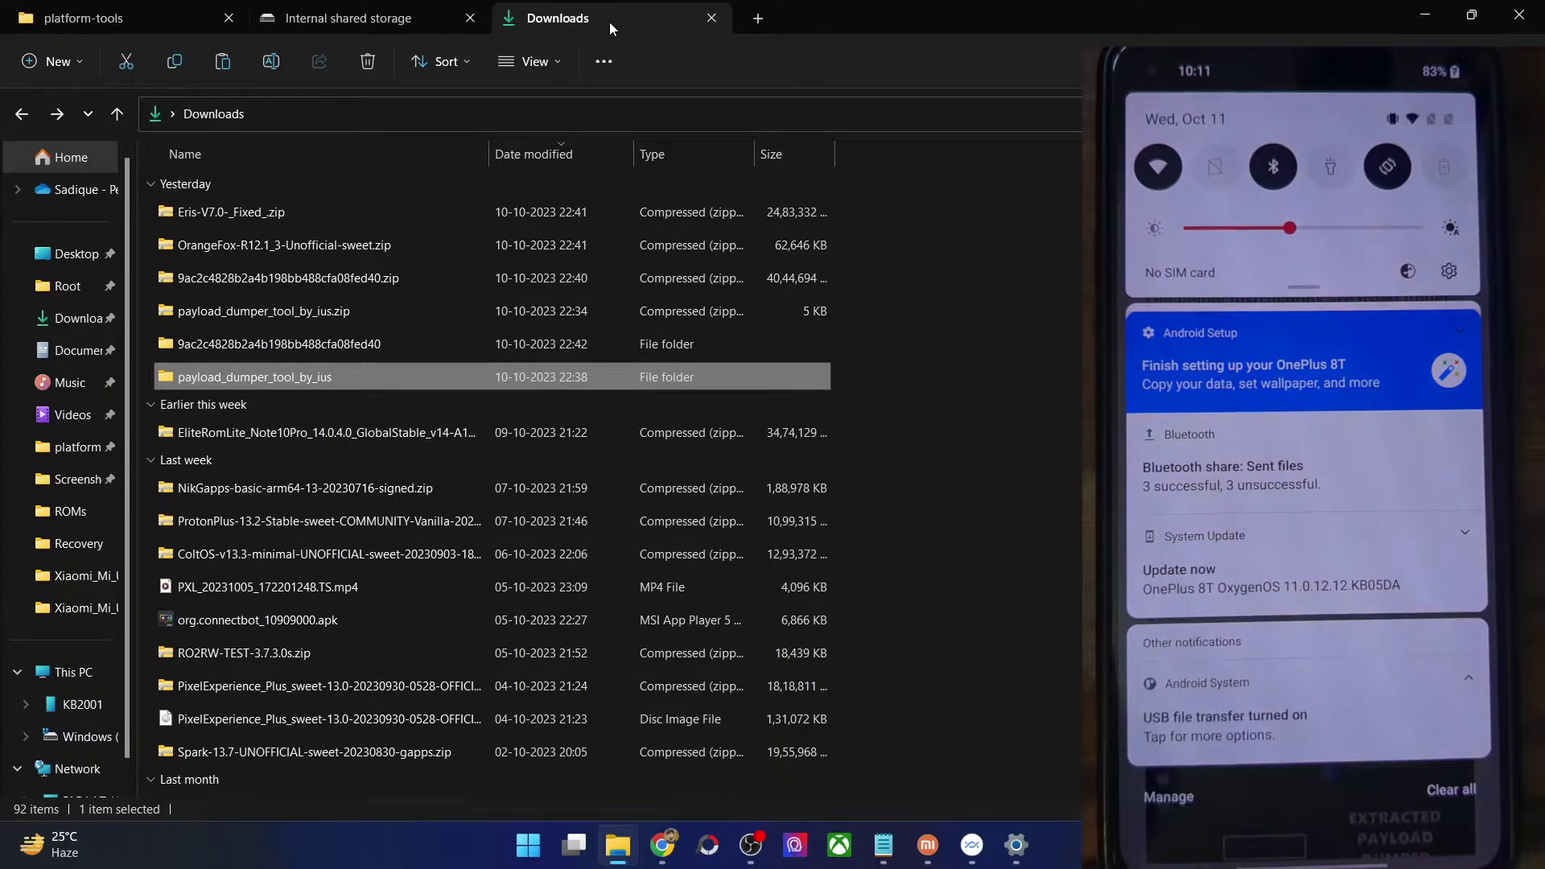
pyautogui.click(351, 280)
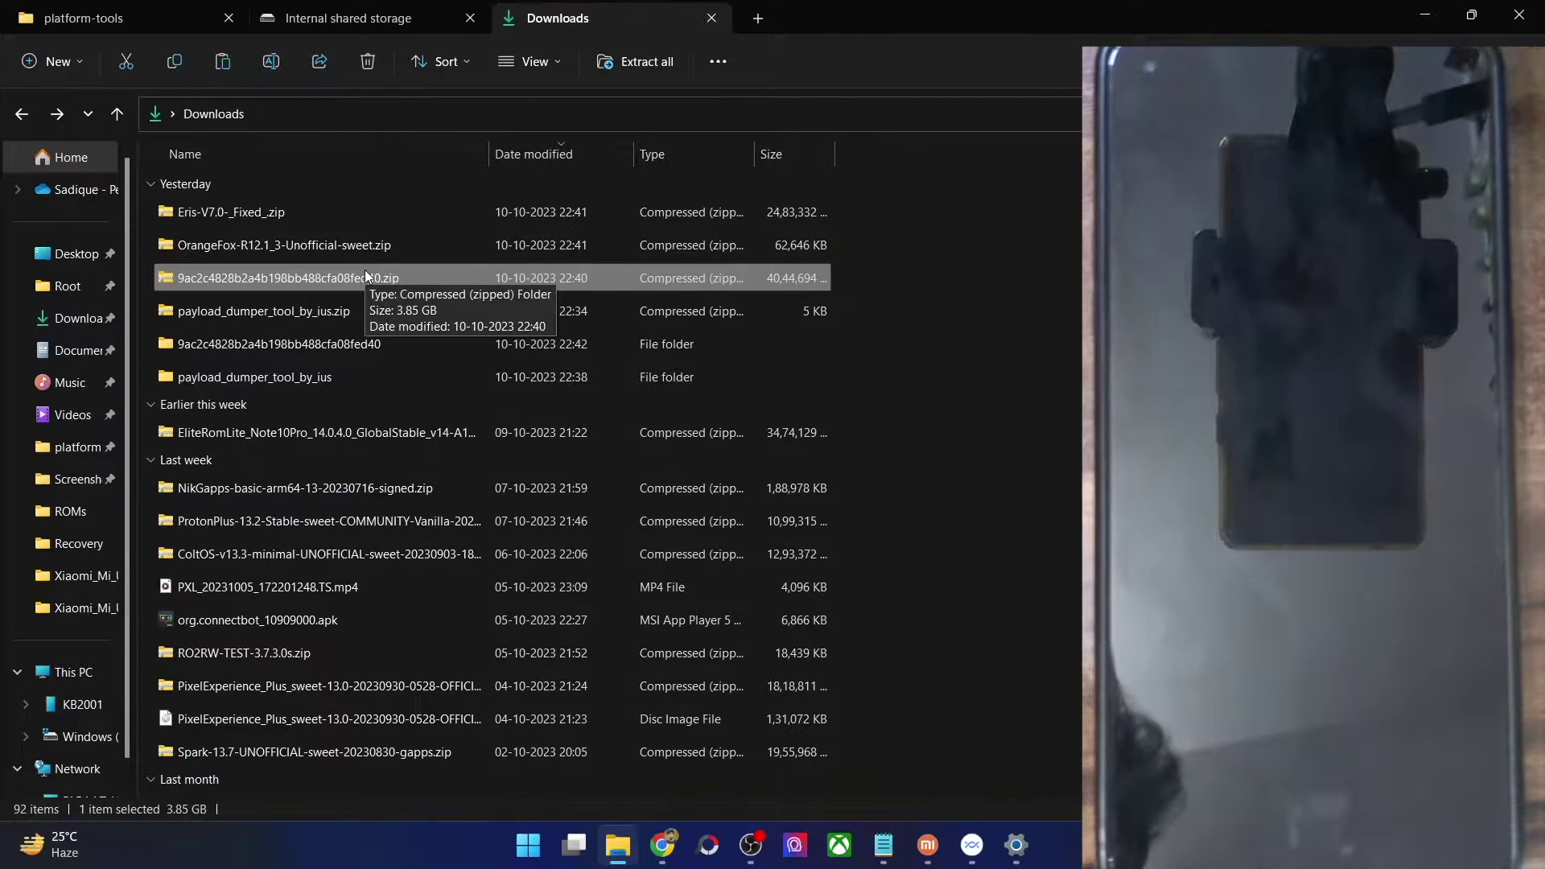
pyautogui.click(351, 344)
pyautogui.doubleClick(350, 343)
# - Select the 3.85 GB payload.bin file and go back to the Internal shared storage tab
pyautogui.moveTo(526, 354); pyautogui.dragTo(372, 234)
pyautogui.click(288, 461)
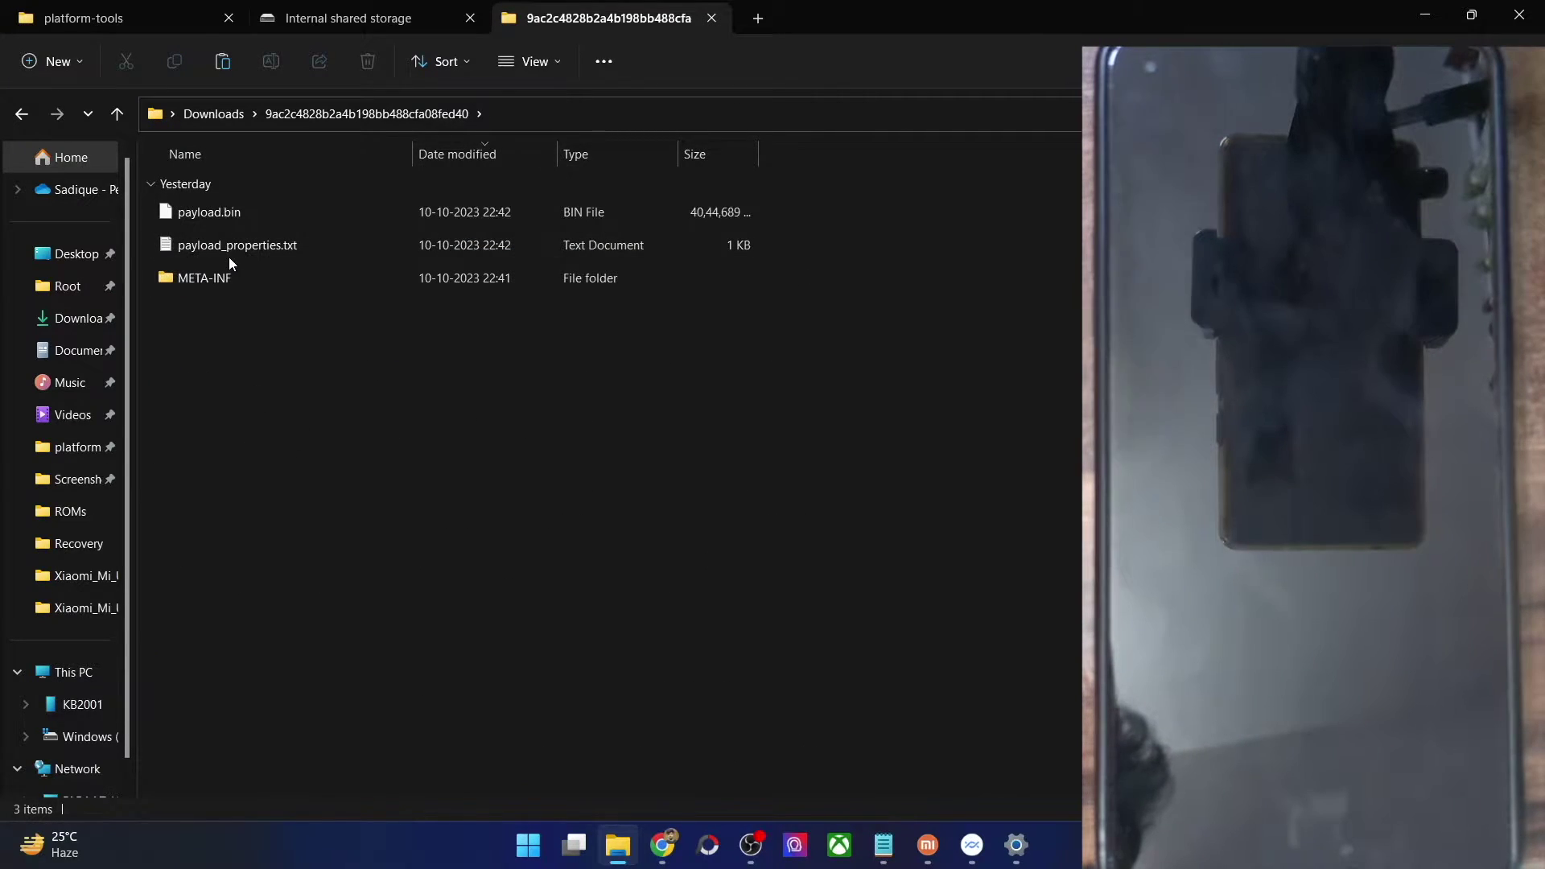
pyautogui.click(226, 210)
pyautogui.click(318, 348)
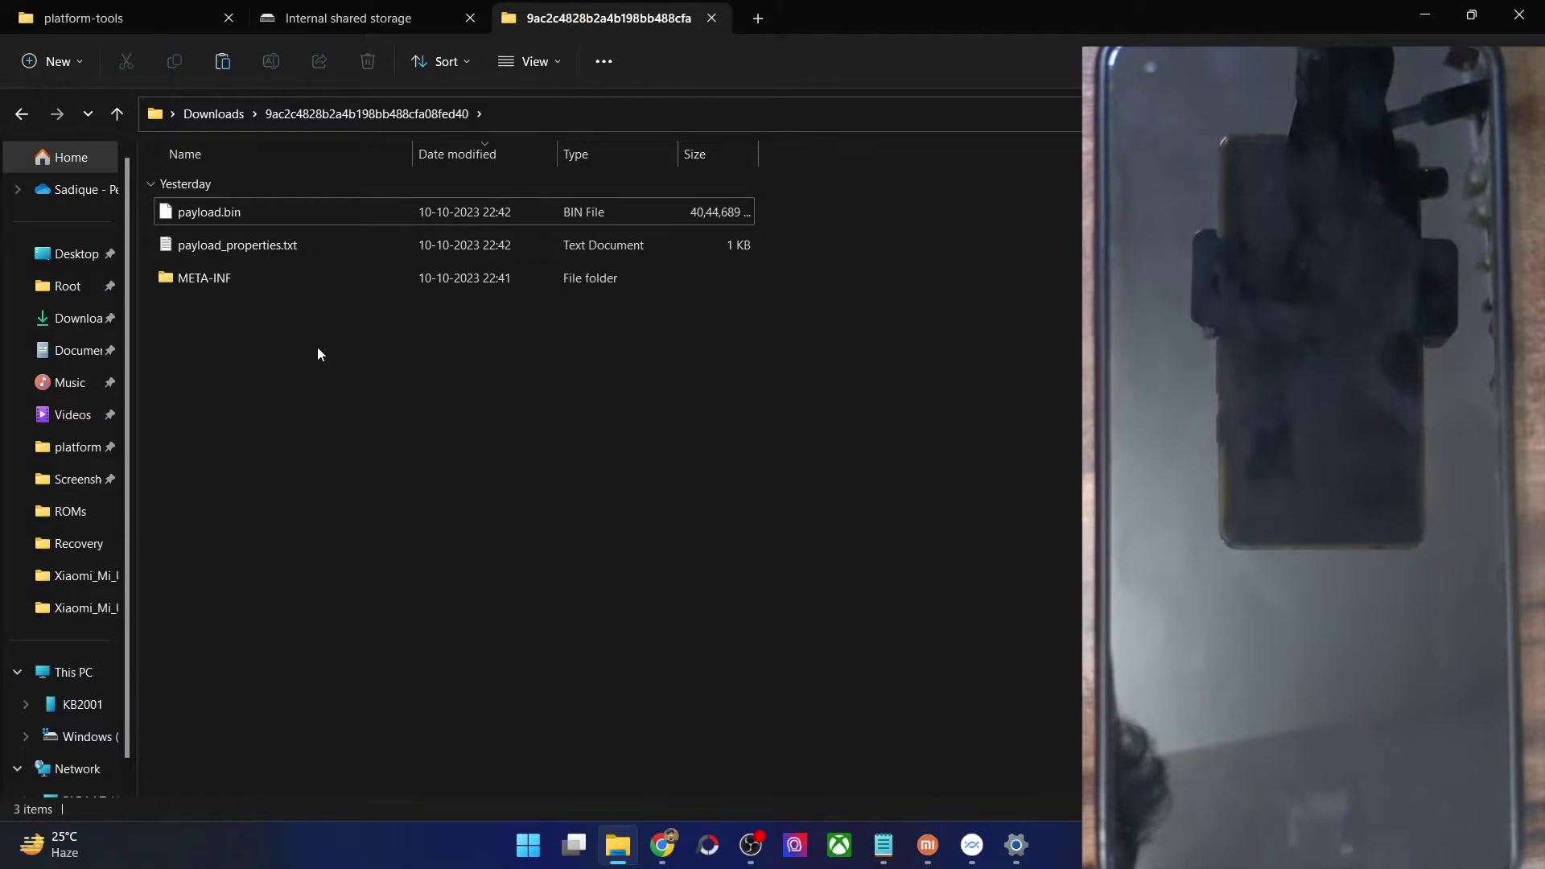
pyautogui.click(276, 221)
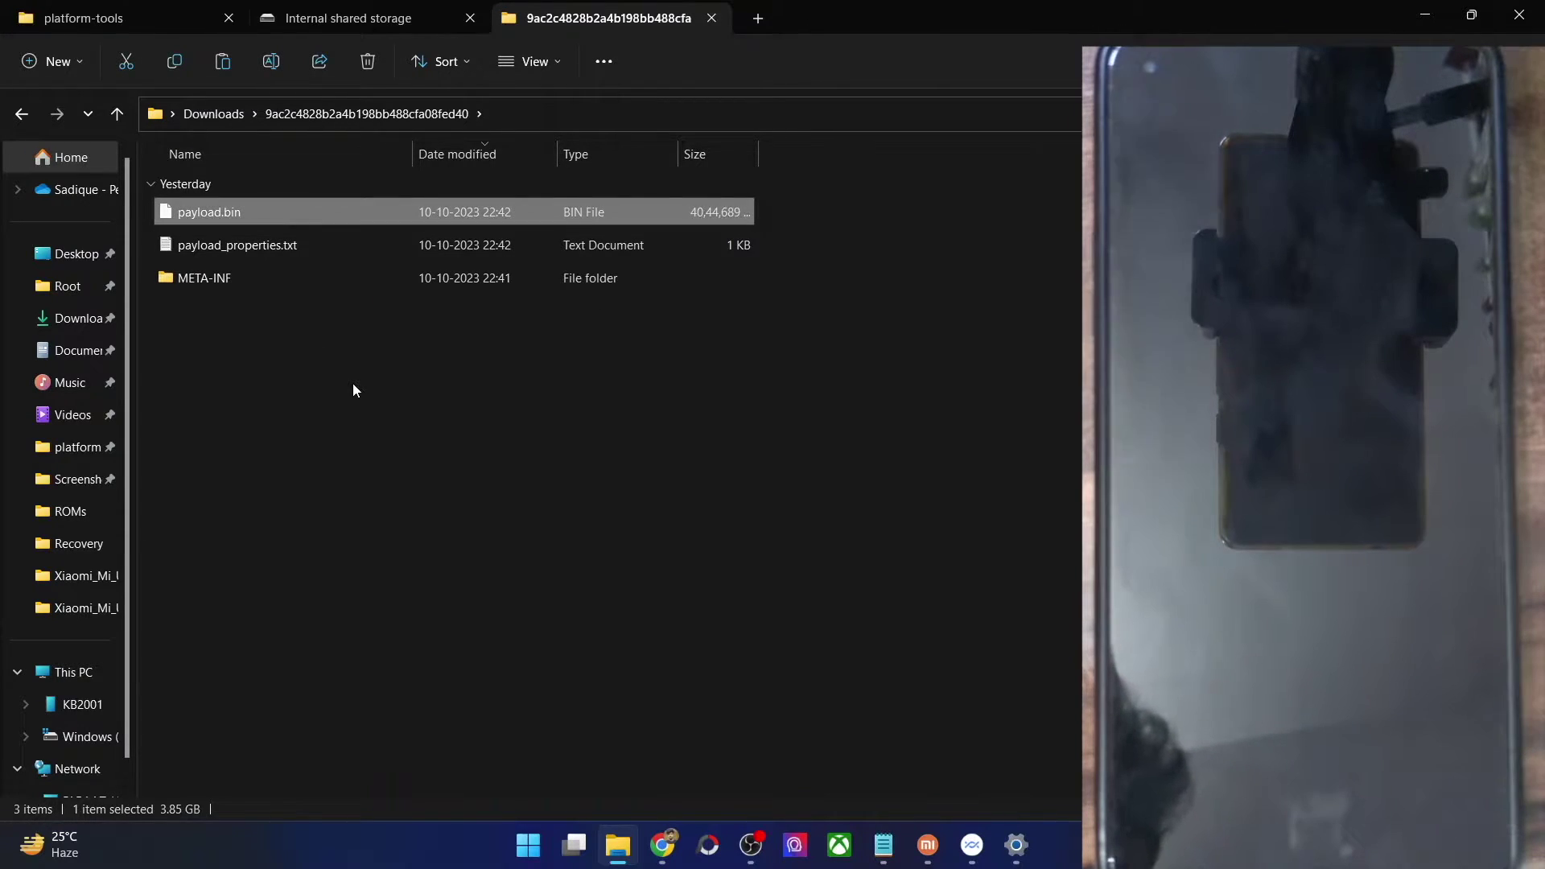
pyautogui.click(323, 344)
pyautogui.click(269, 218)
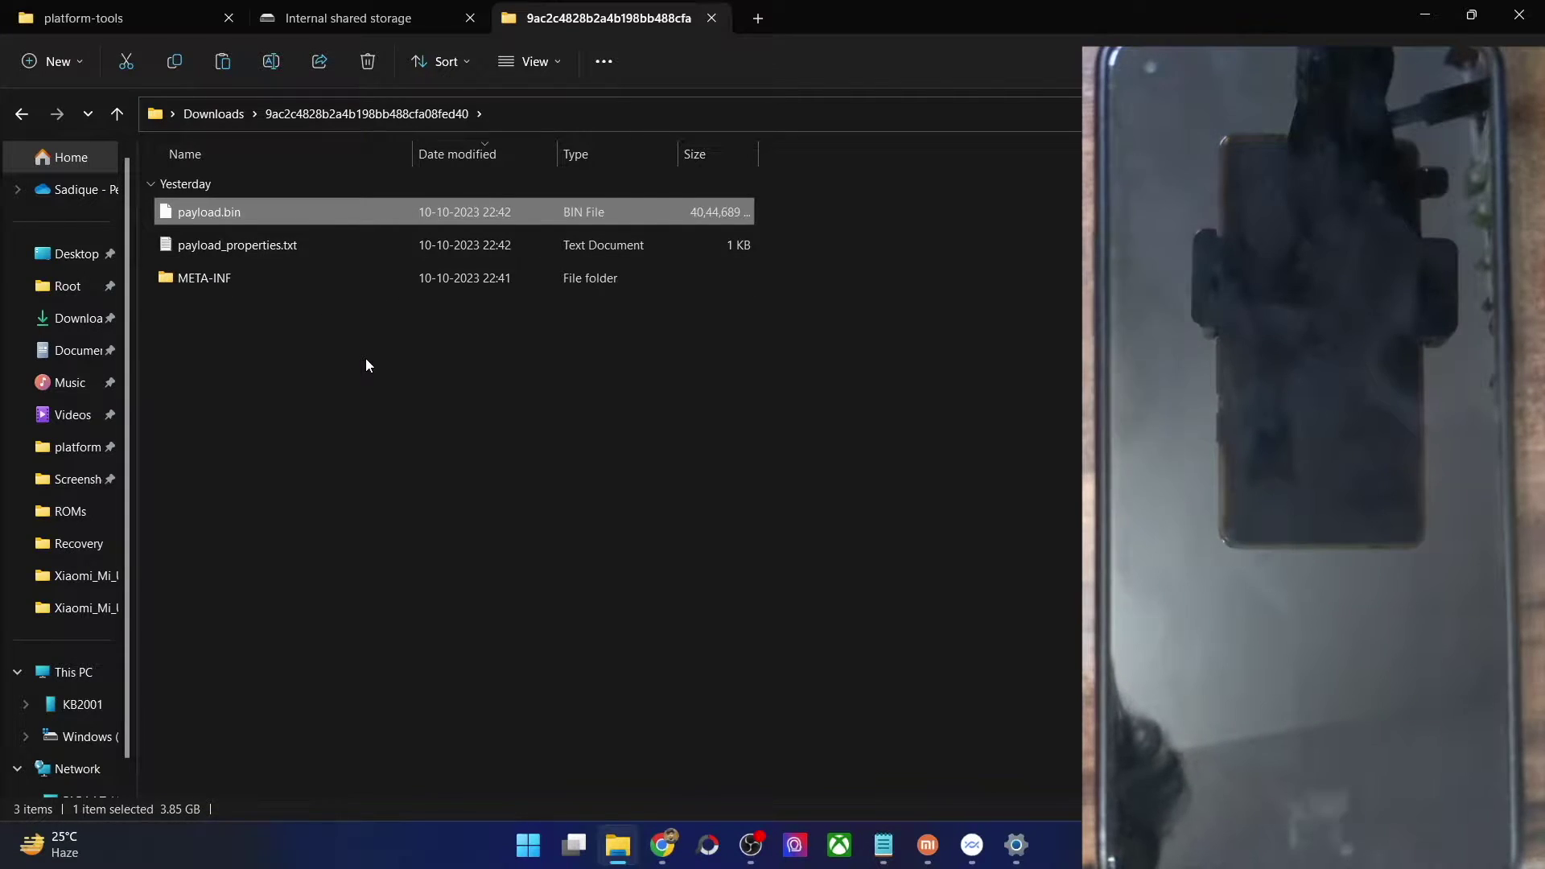
pyautogui.click(389, 21)
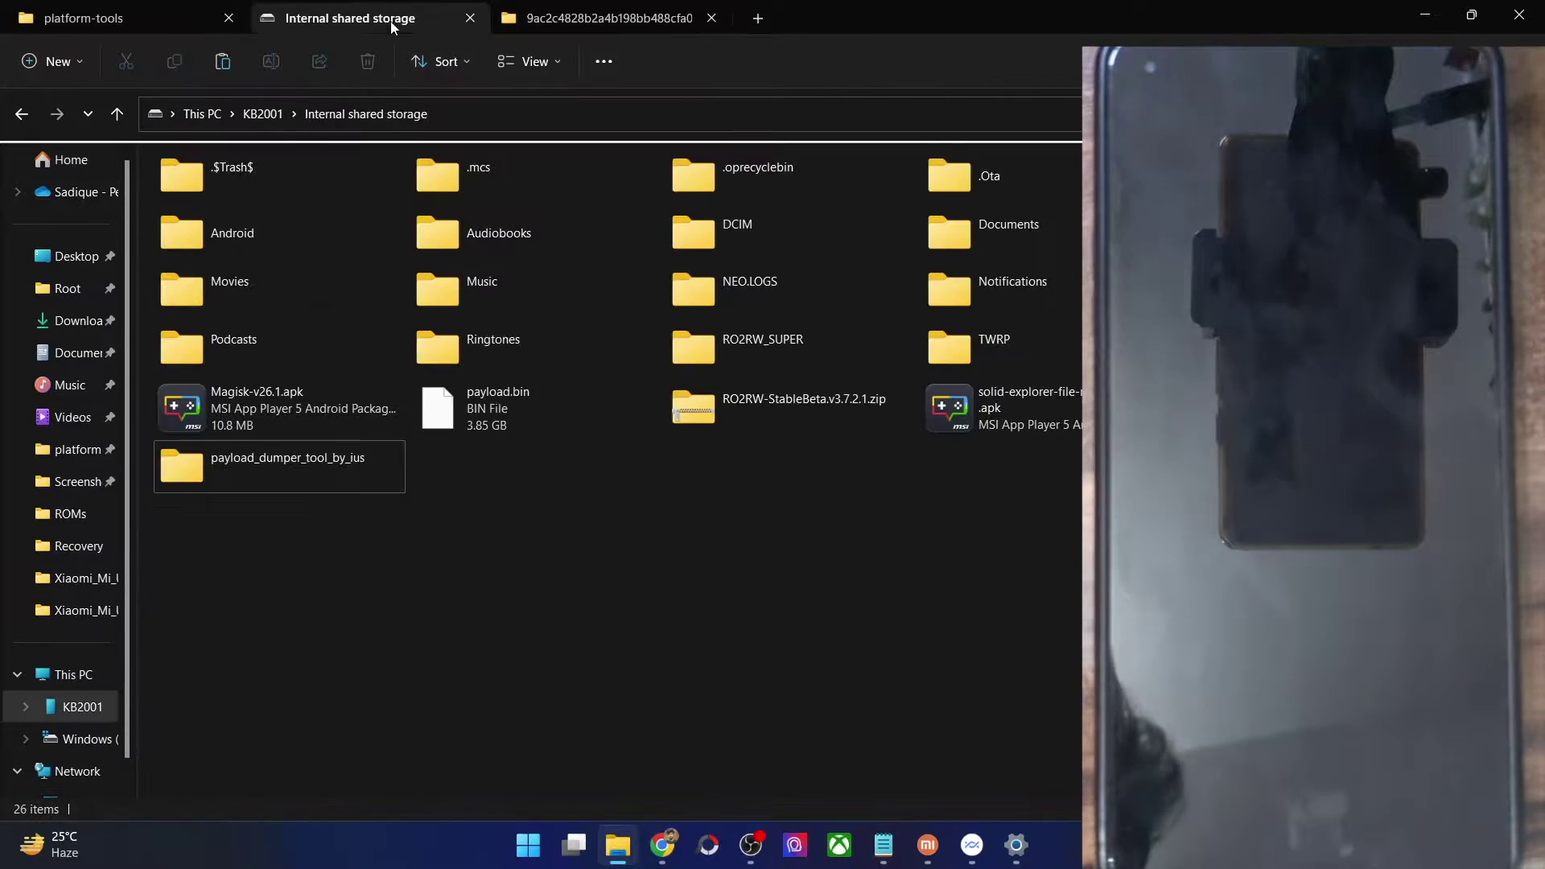
# - Paste payload.bin into payload_dumper_tool_by_ius > payload_dumper
pyautogui.doubleClick(375, 479)
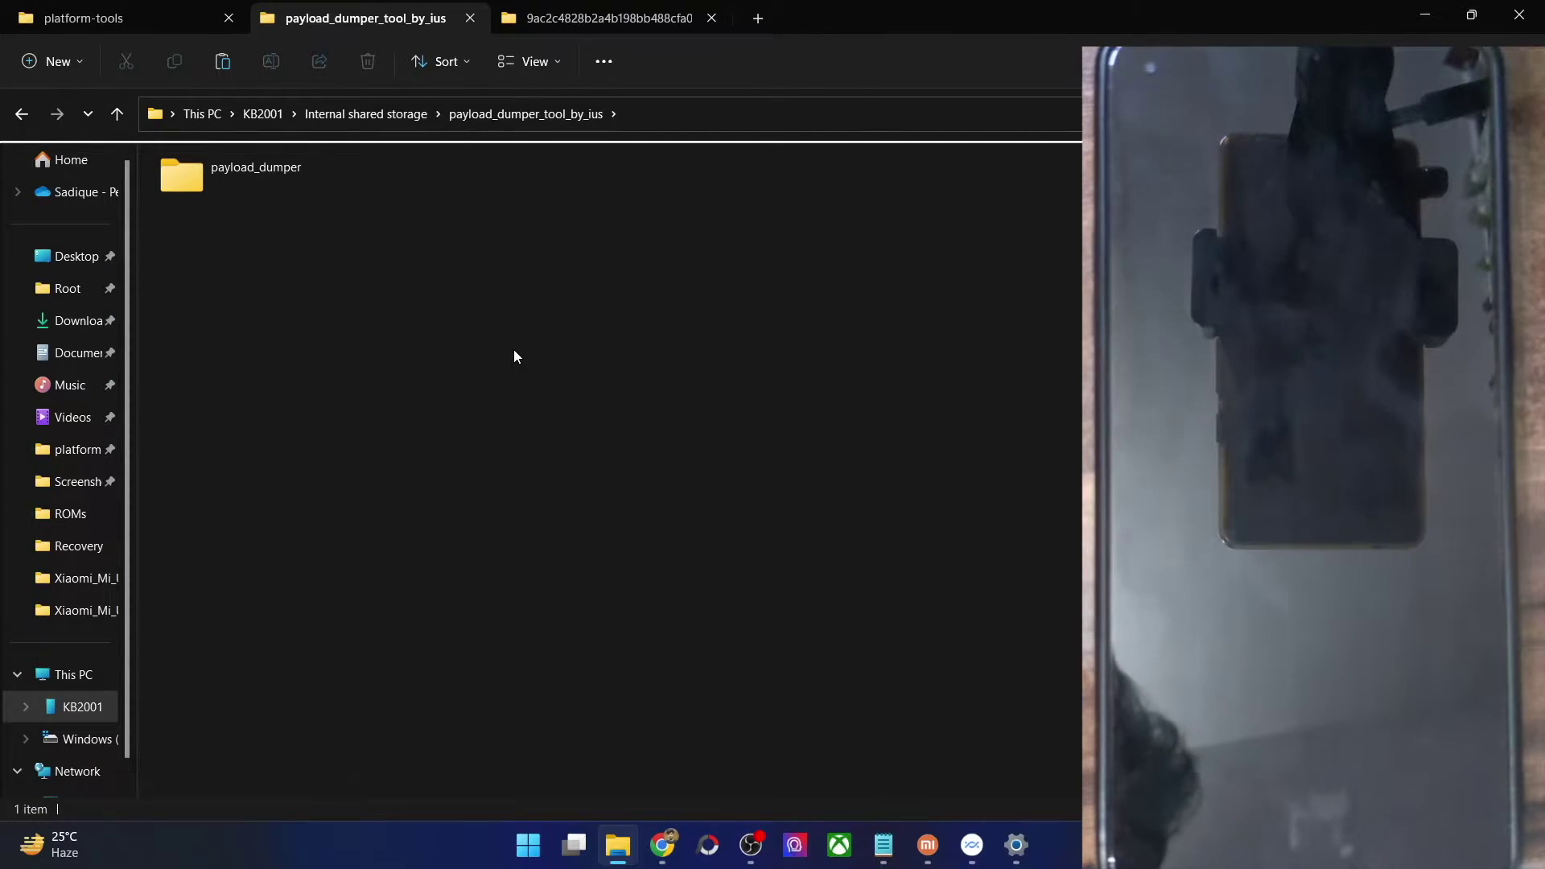
pyautogui.doubleClick(269, 174)
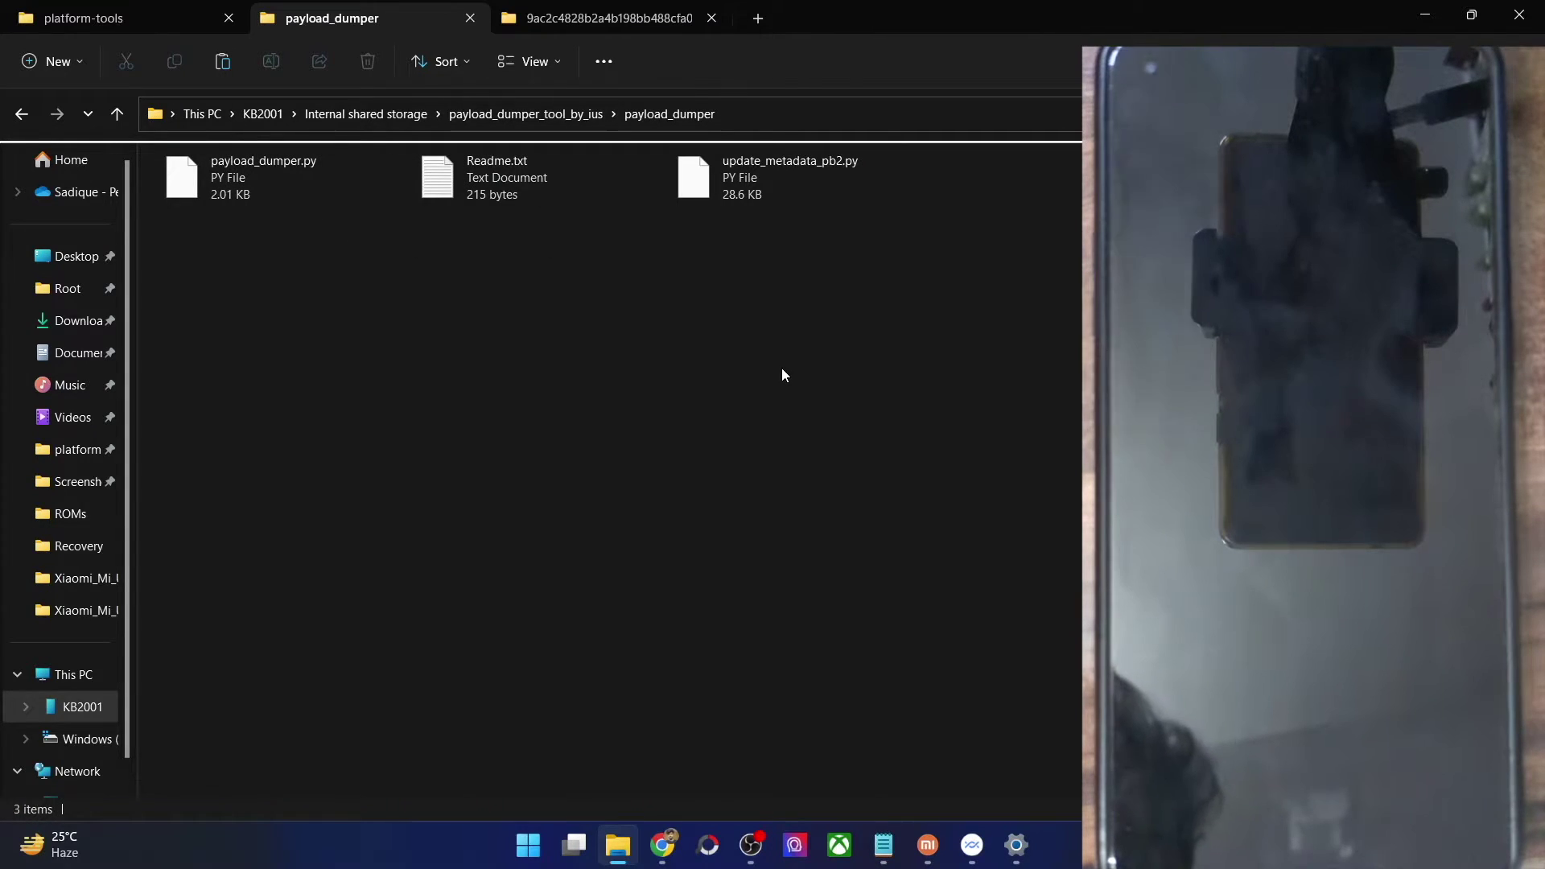
pyautogui.hotkey('ctrl', 'v')
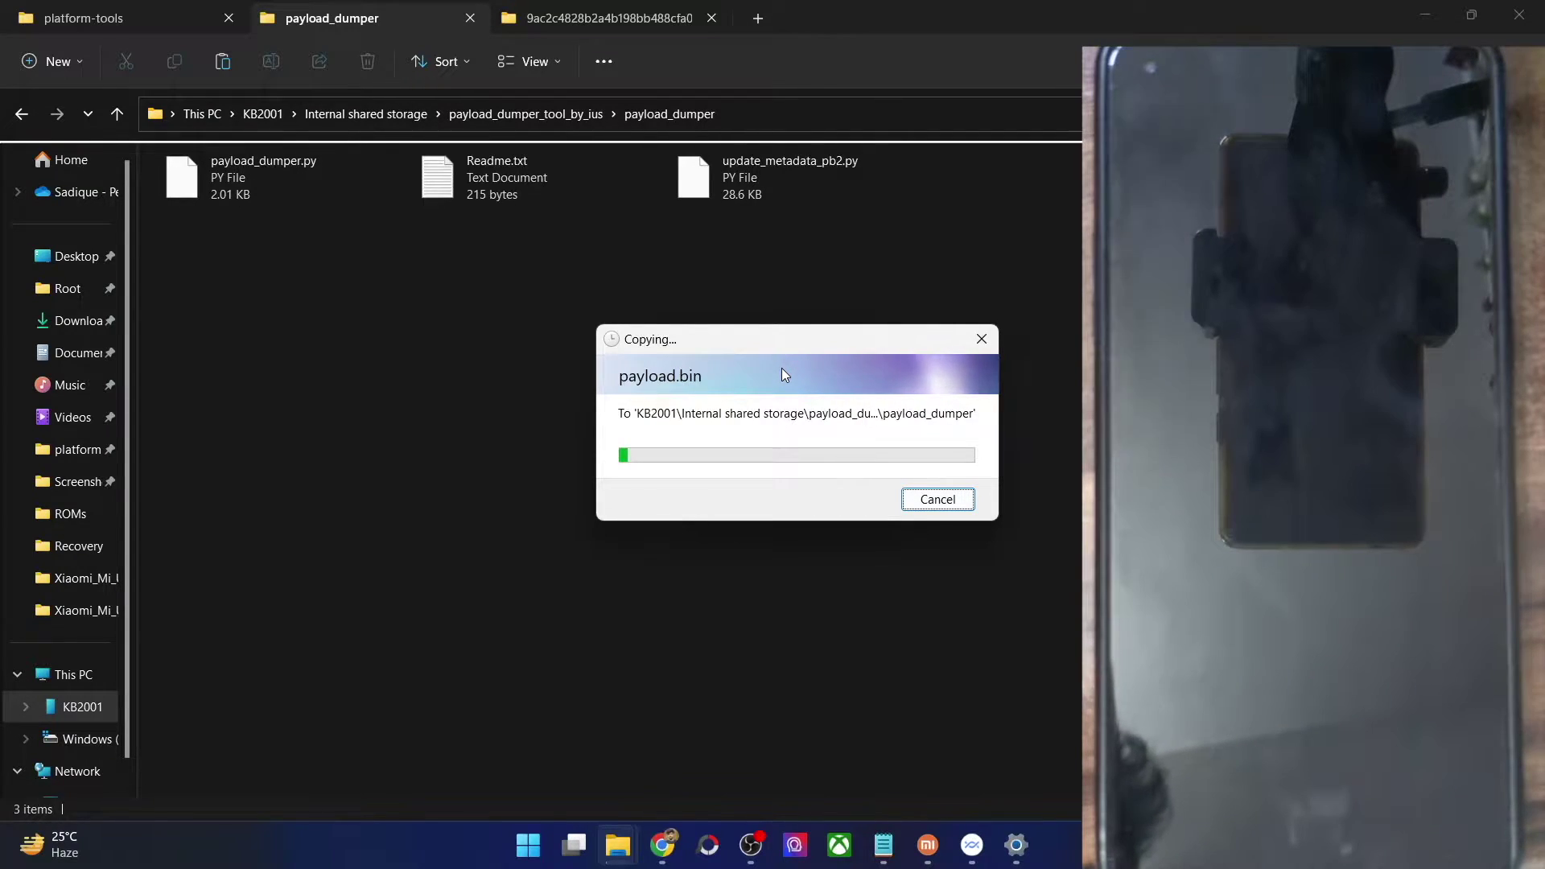
# - Go back through Internal shared storage and reopen the payload_dumper folder
pyautogui.click(359, 119)
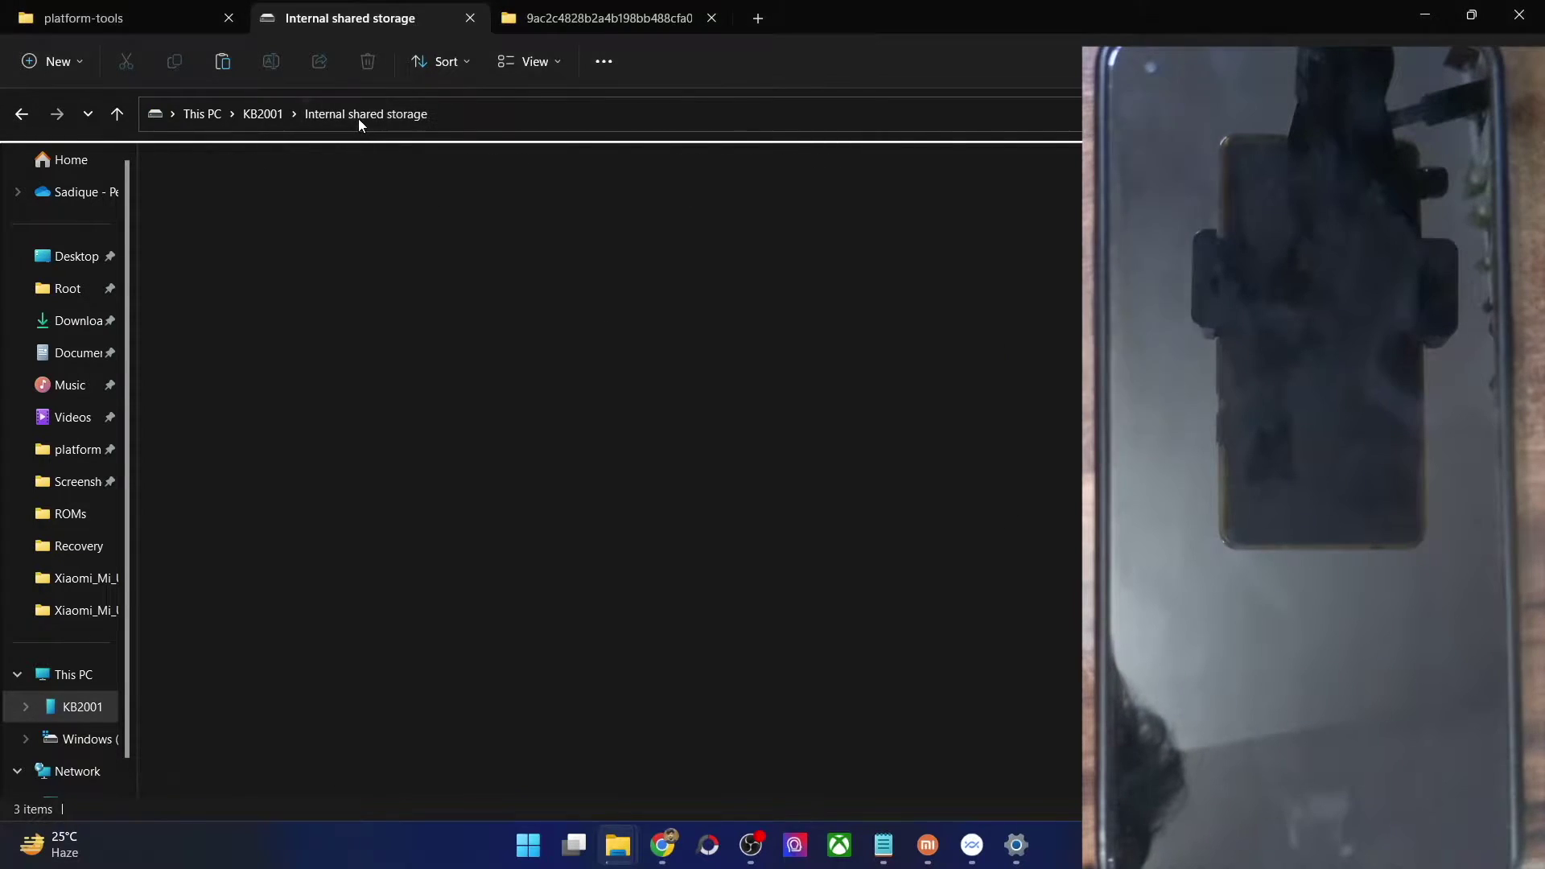
pyautogui.click(498, 588)
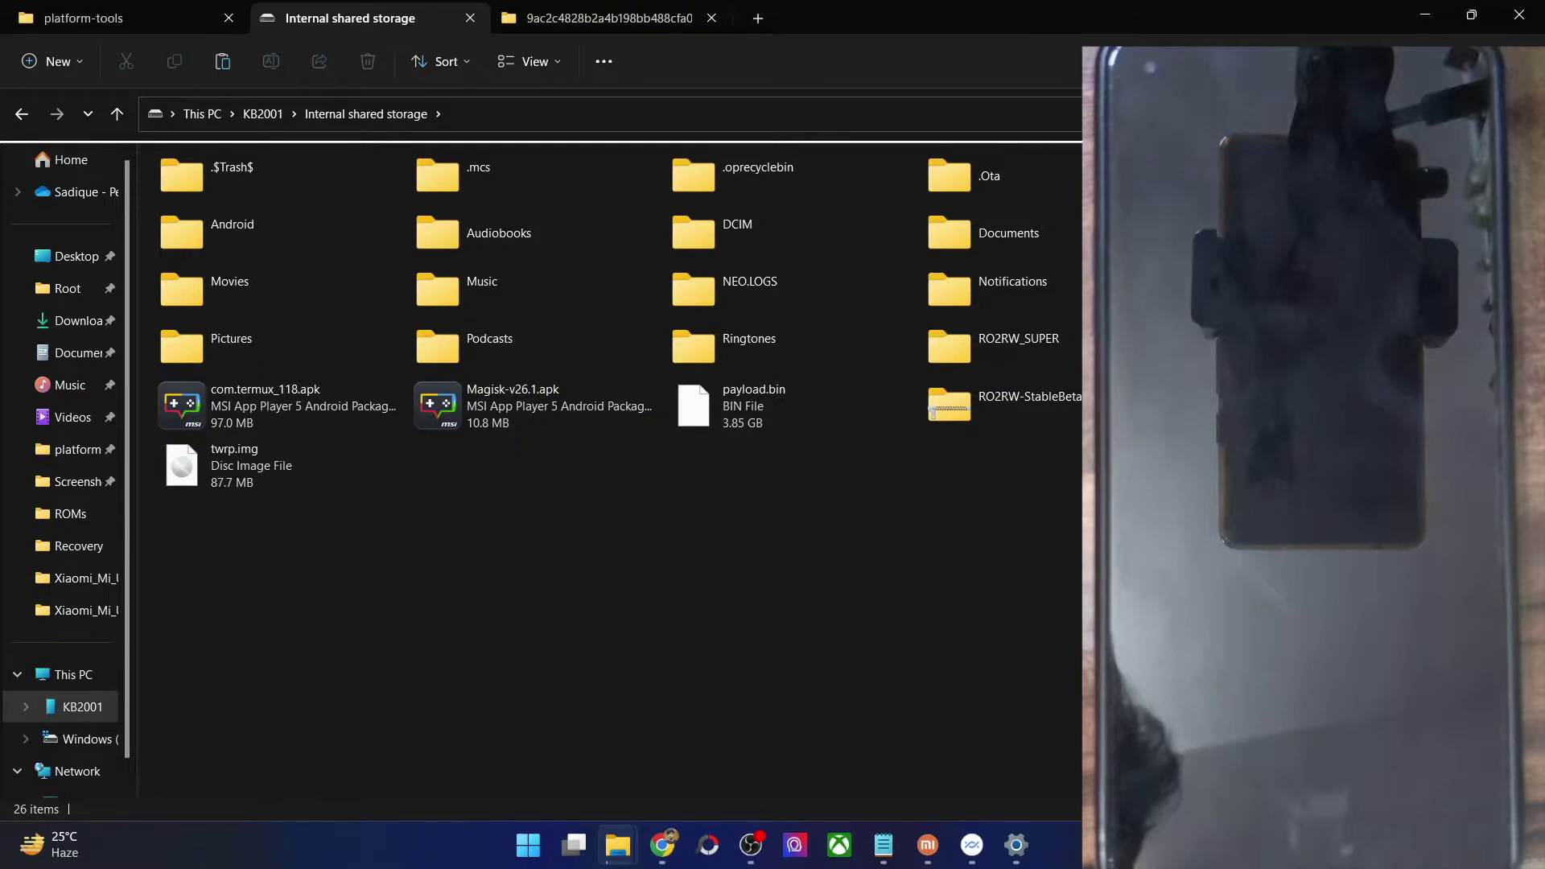
pyautogui.press('Right')
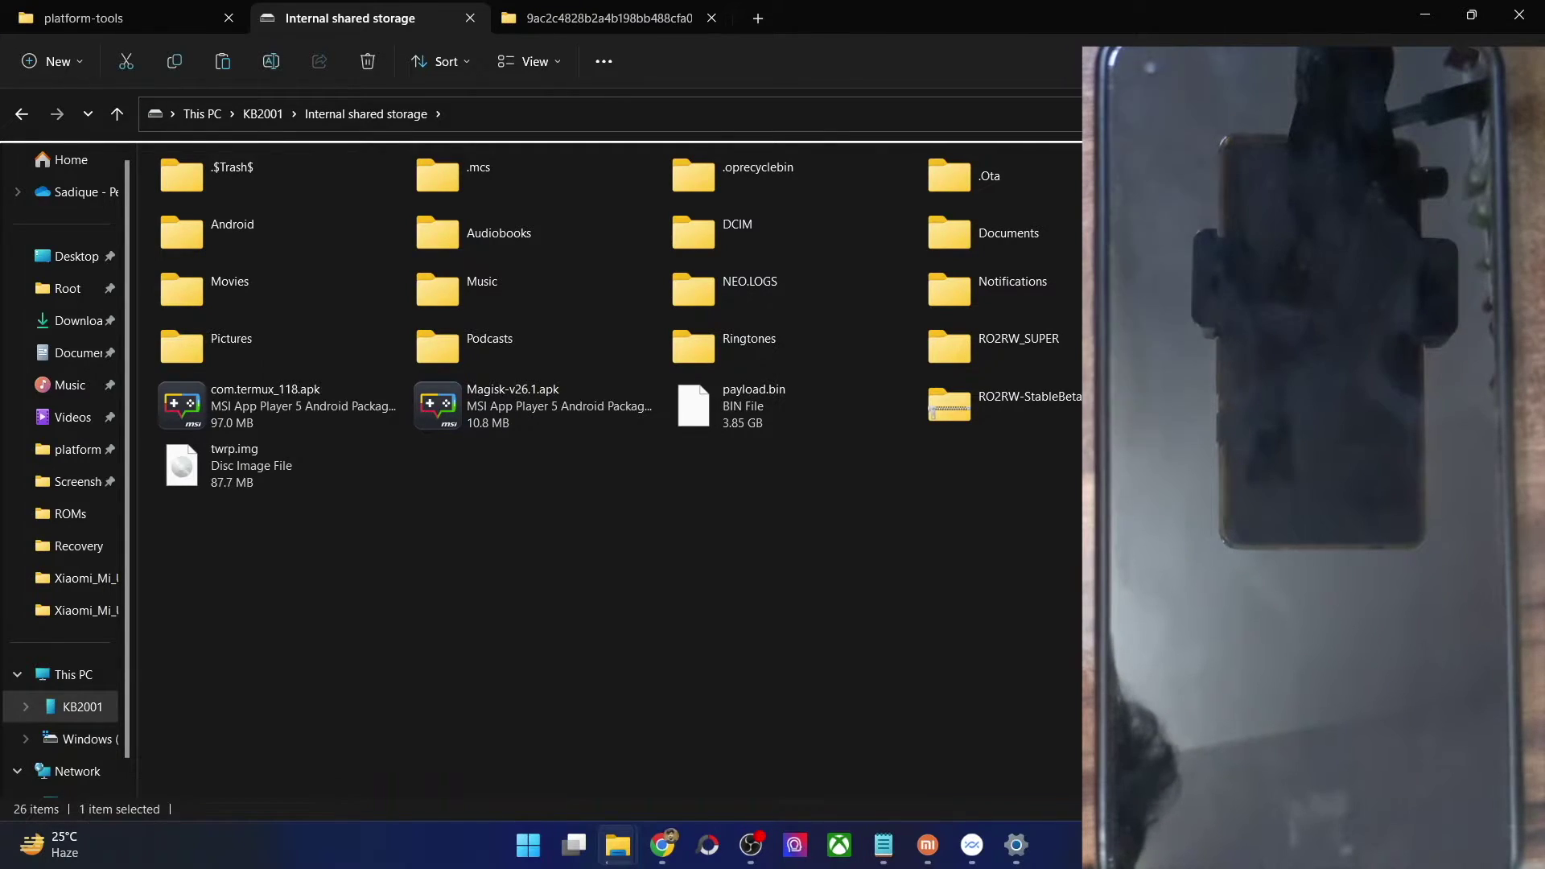
pyautogui.press('Return')
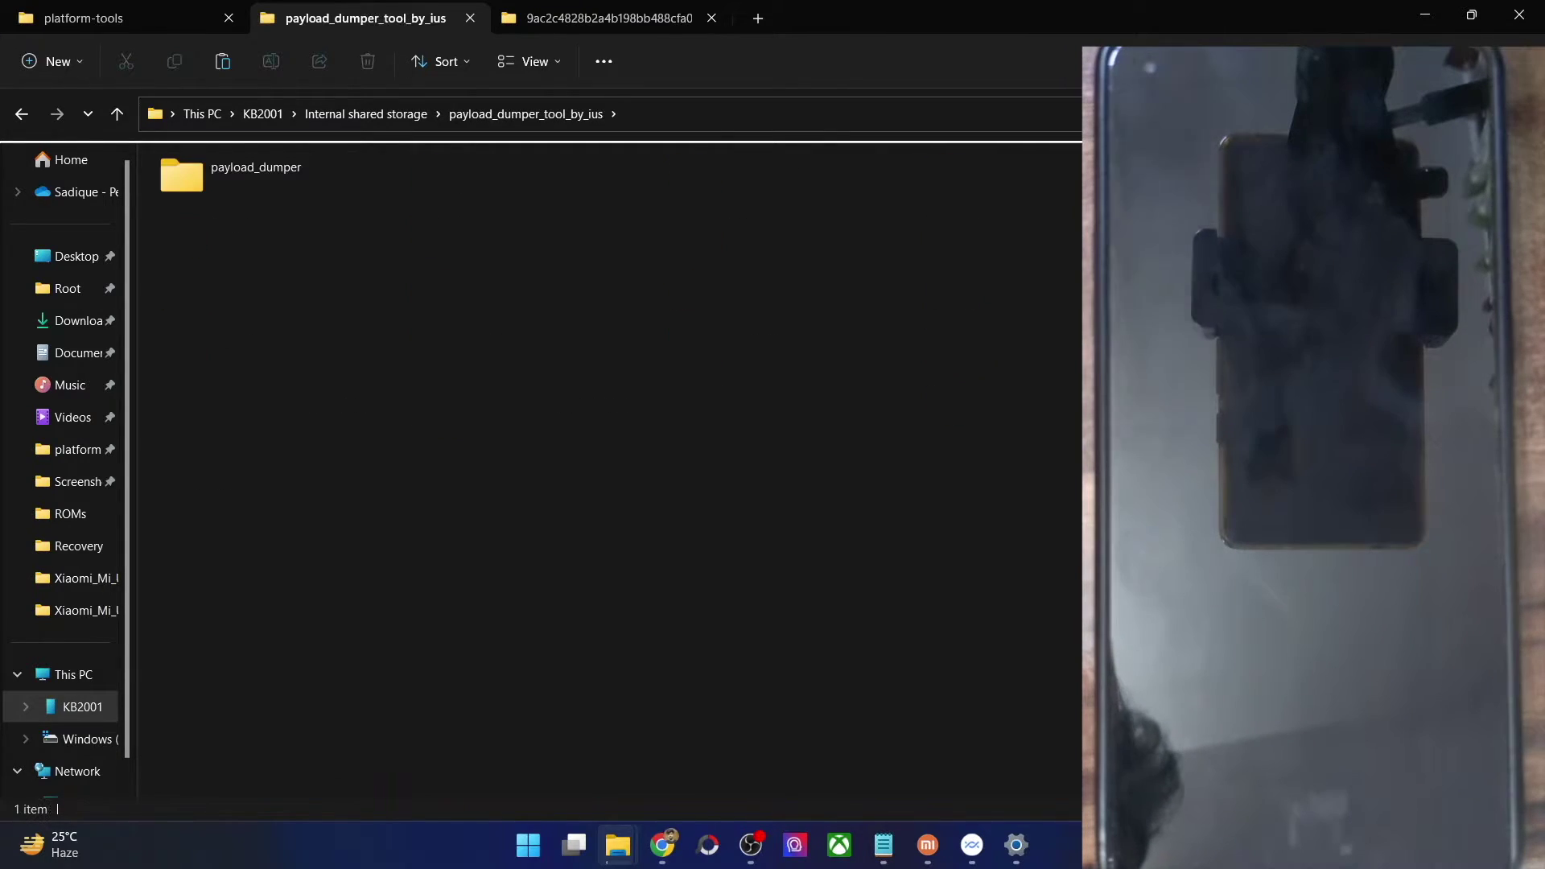
pyautogui.doubleClick(219, 183)
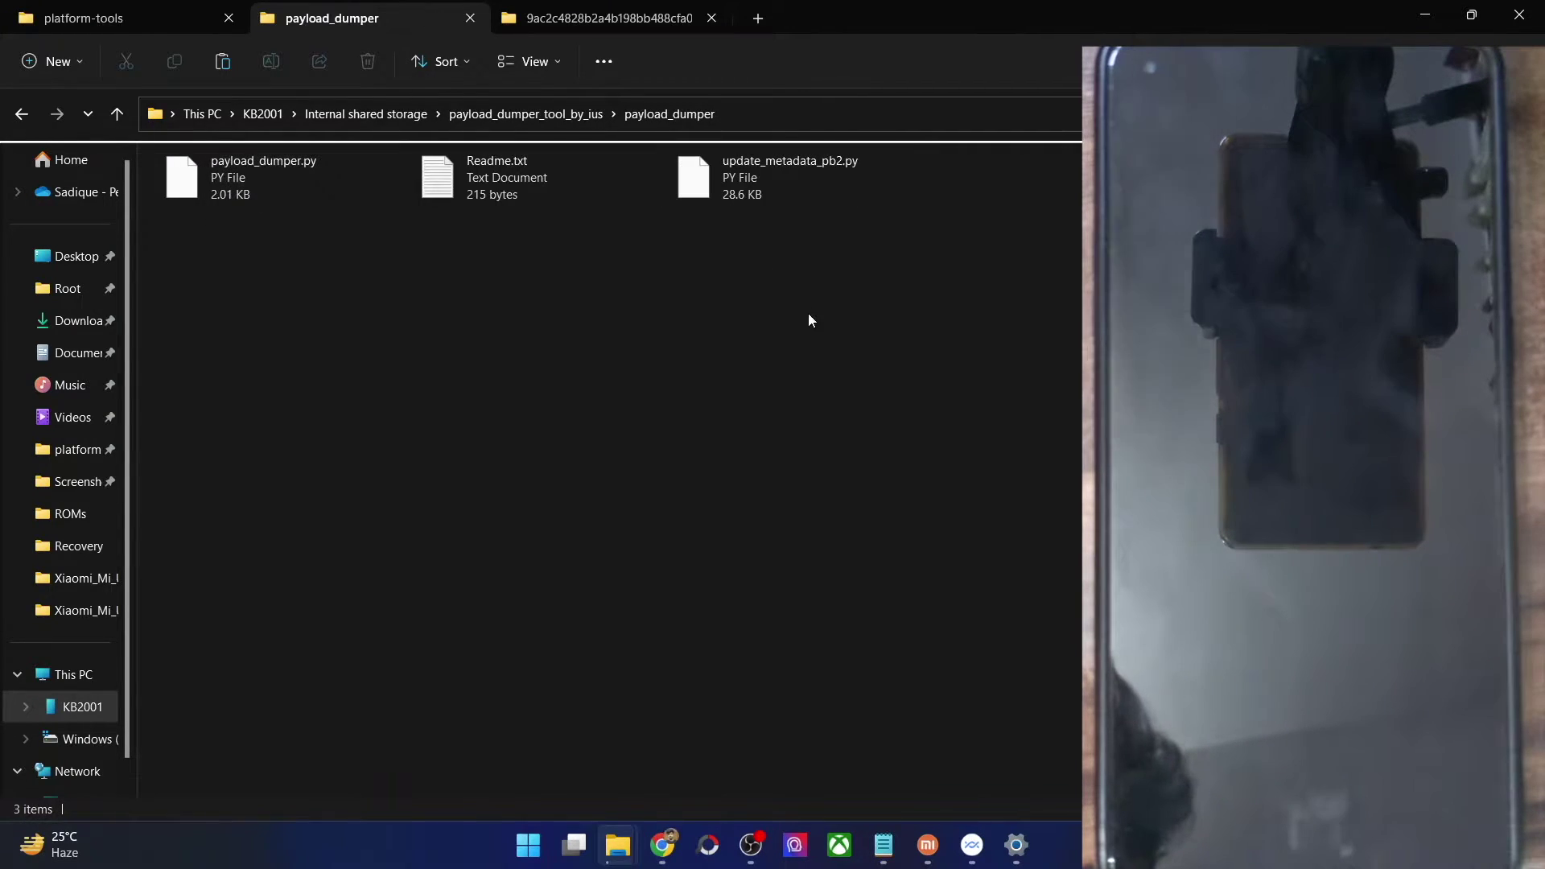
# - Glance at the DroidWin guide, then show the extracted firmware folder tab again
pyautogui.click(662, 845)
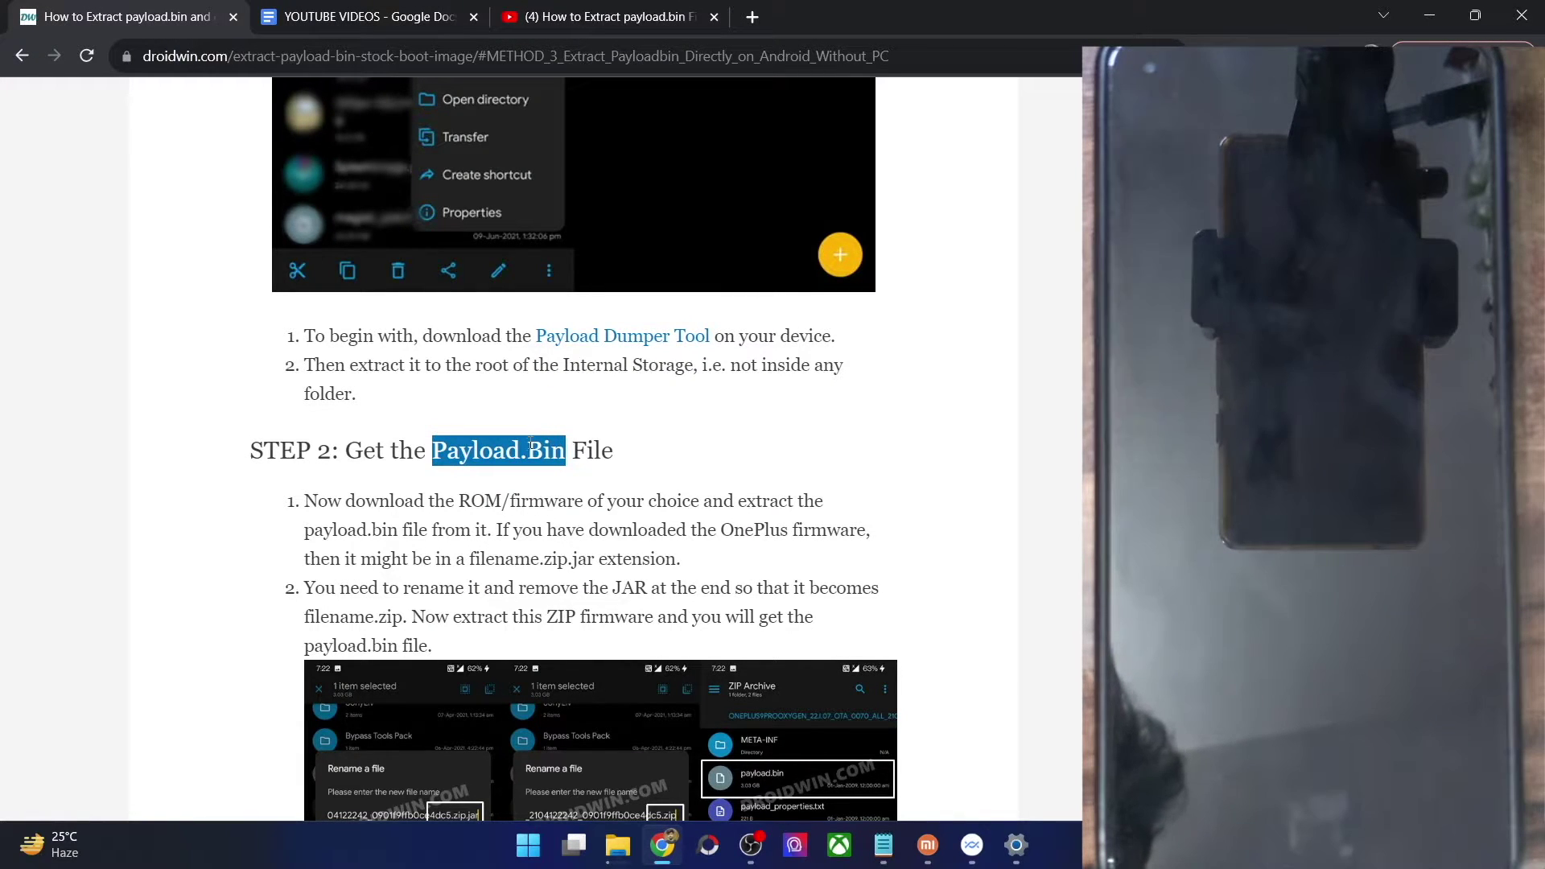
pyautogui.moveTo(624, 837)
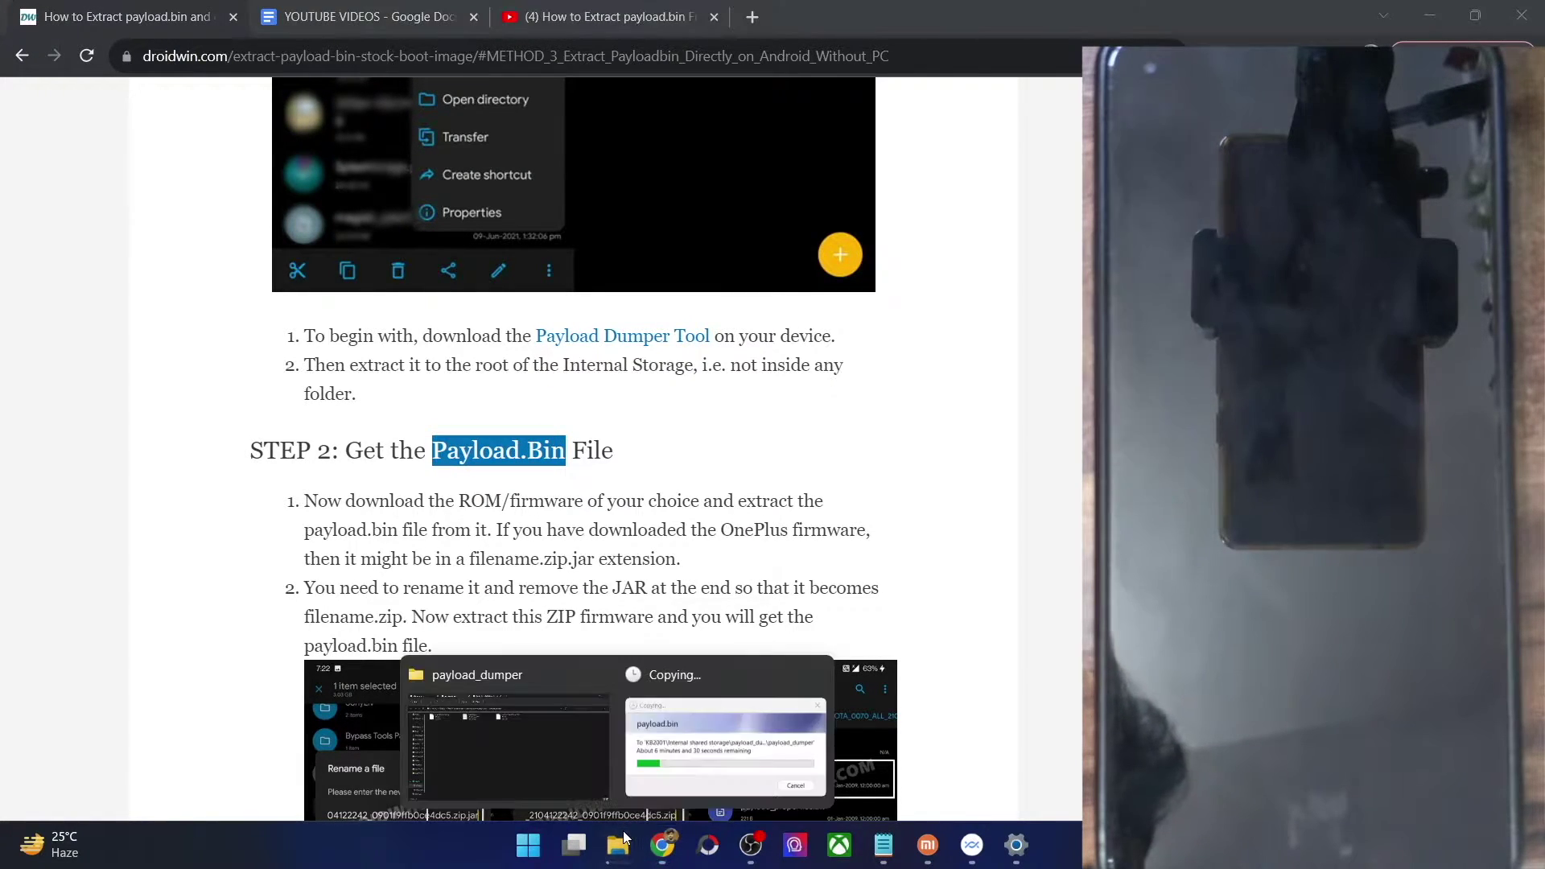
pyautogui.click(470, 748)
pyautogui.click(557, 17)
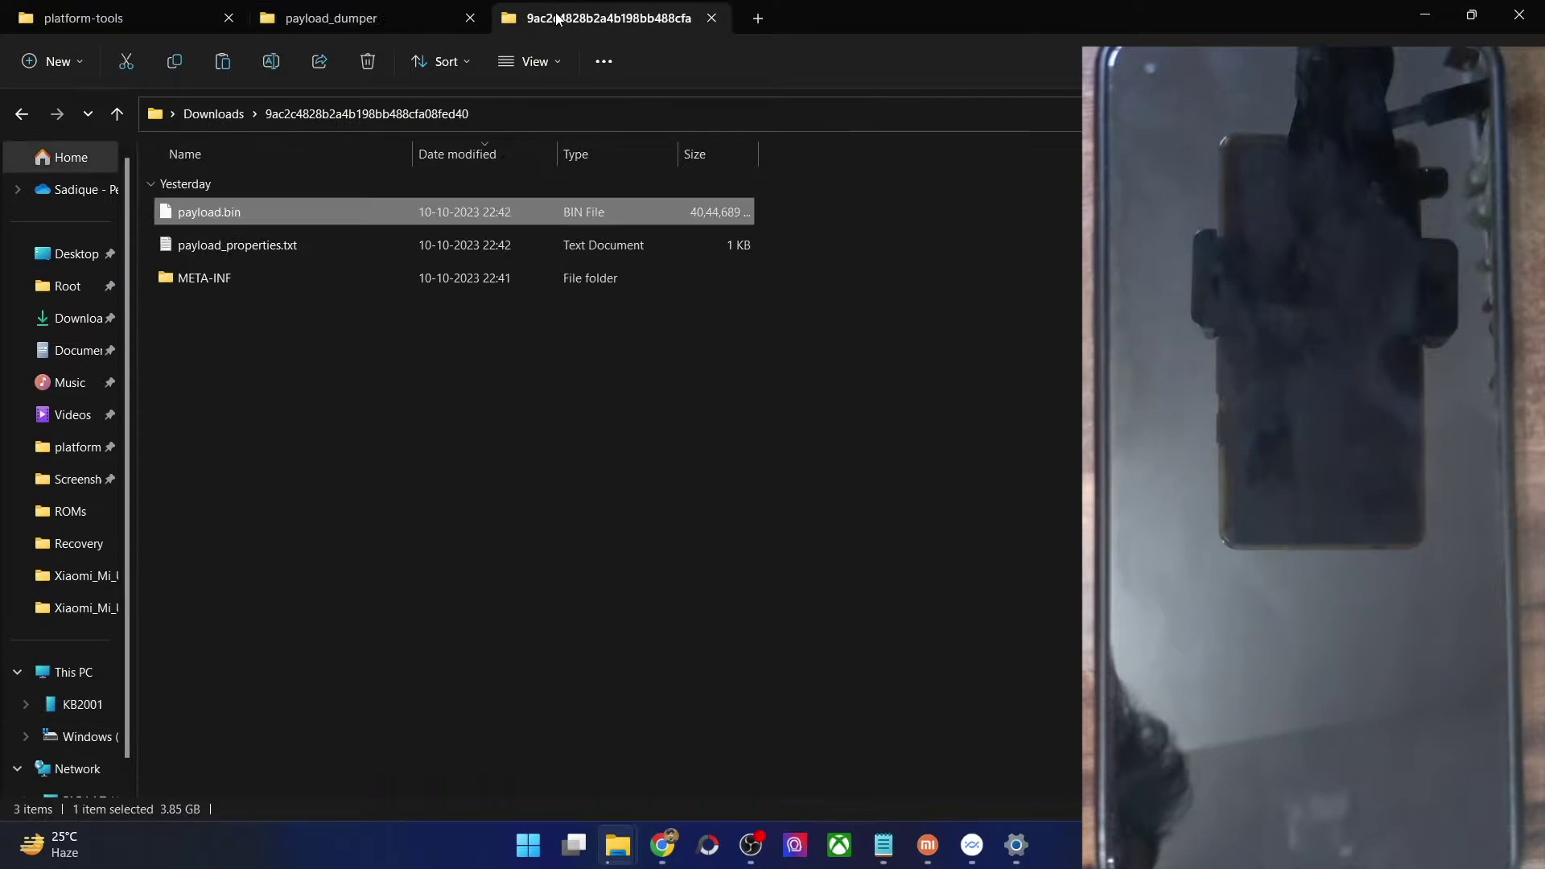
pyautogui.click(23, 116)
pyautogui.click(247, 277)
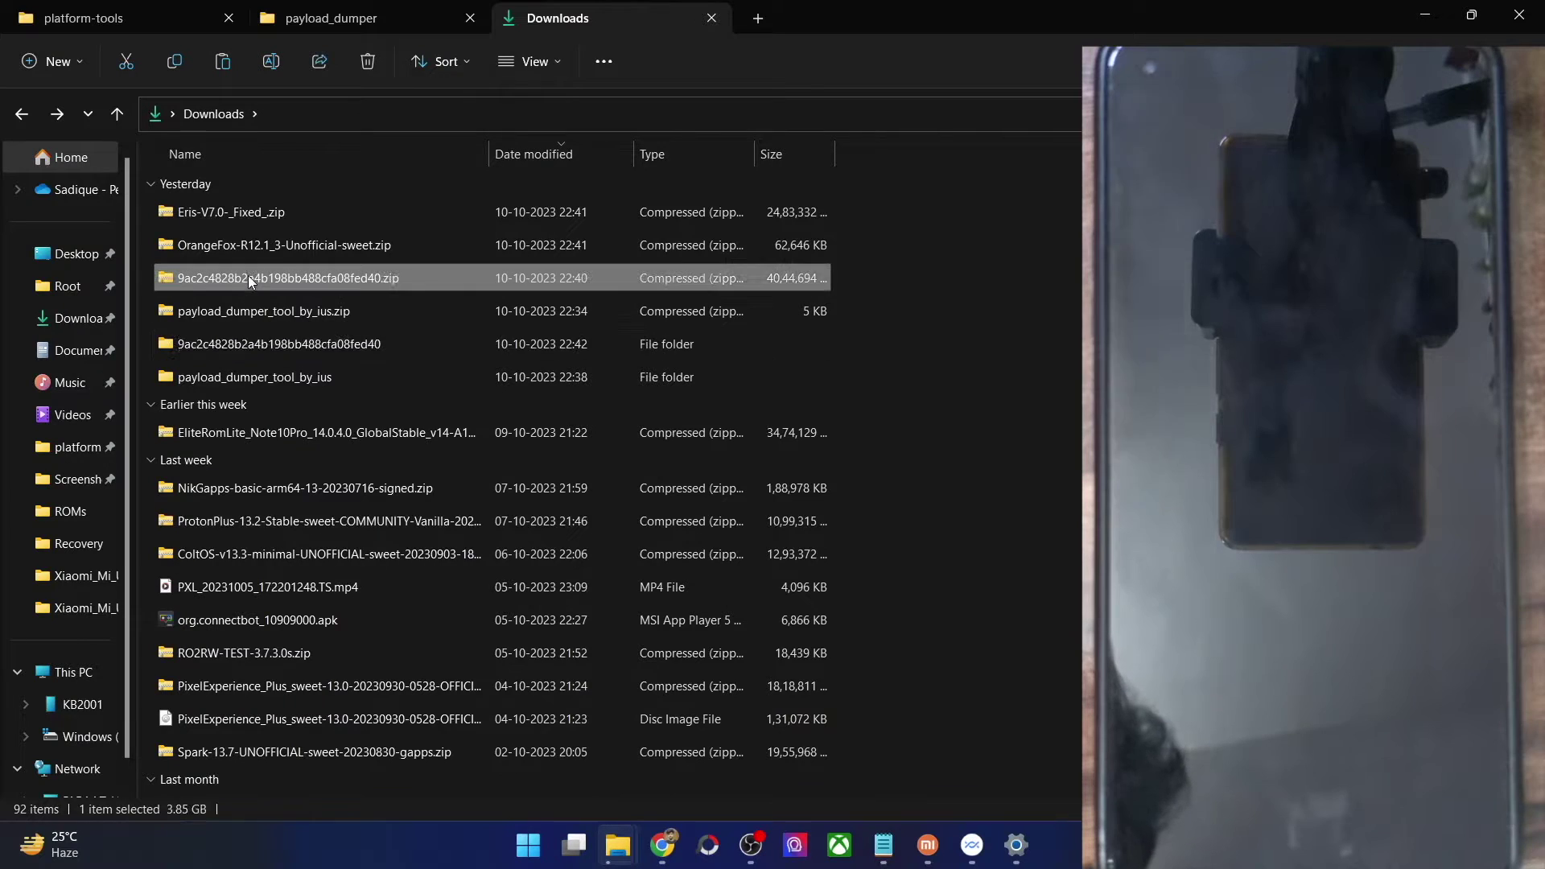
pyautogui.click(288, 344)
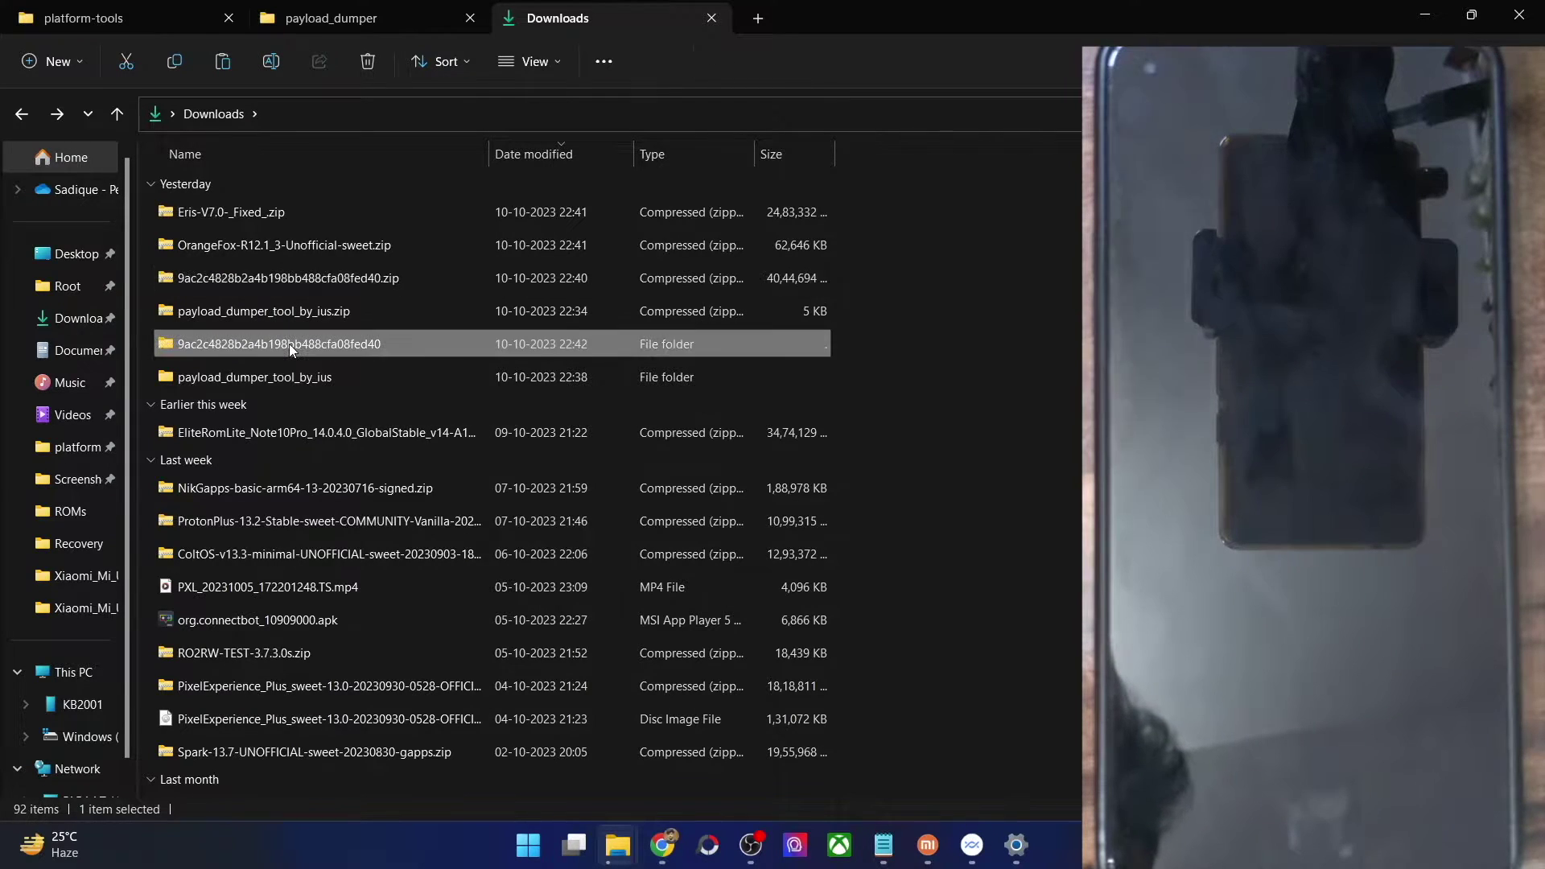
pyautogui.doubleClick(288, 344)
pyautogui.moveTo(441, 355); pyautogui.dragTo(348, 230)
pyautogui.click(369, 348)
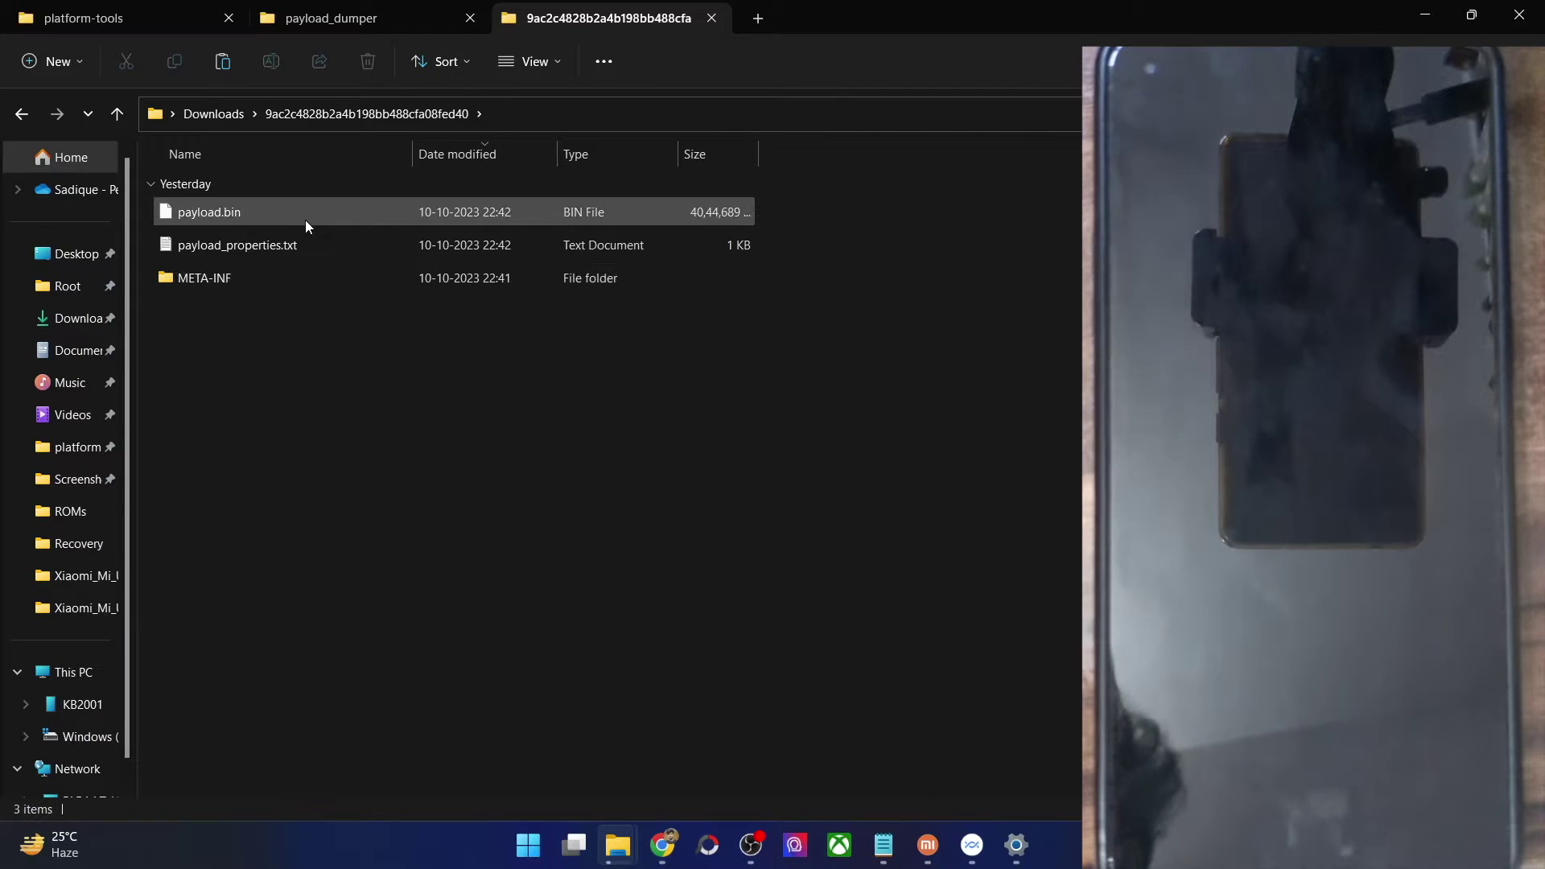
pyautogui.click(307, 10)
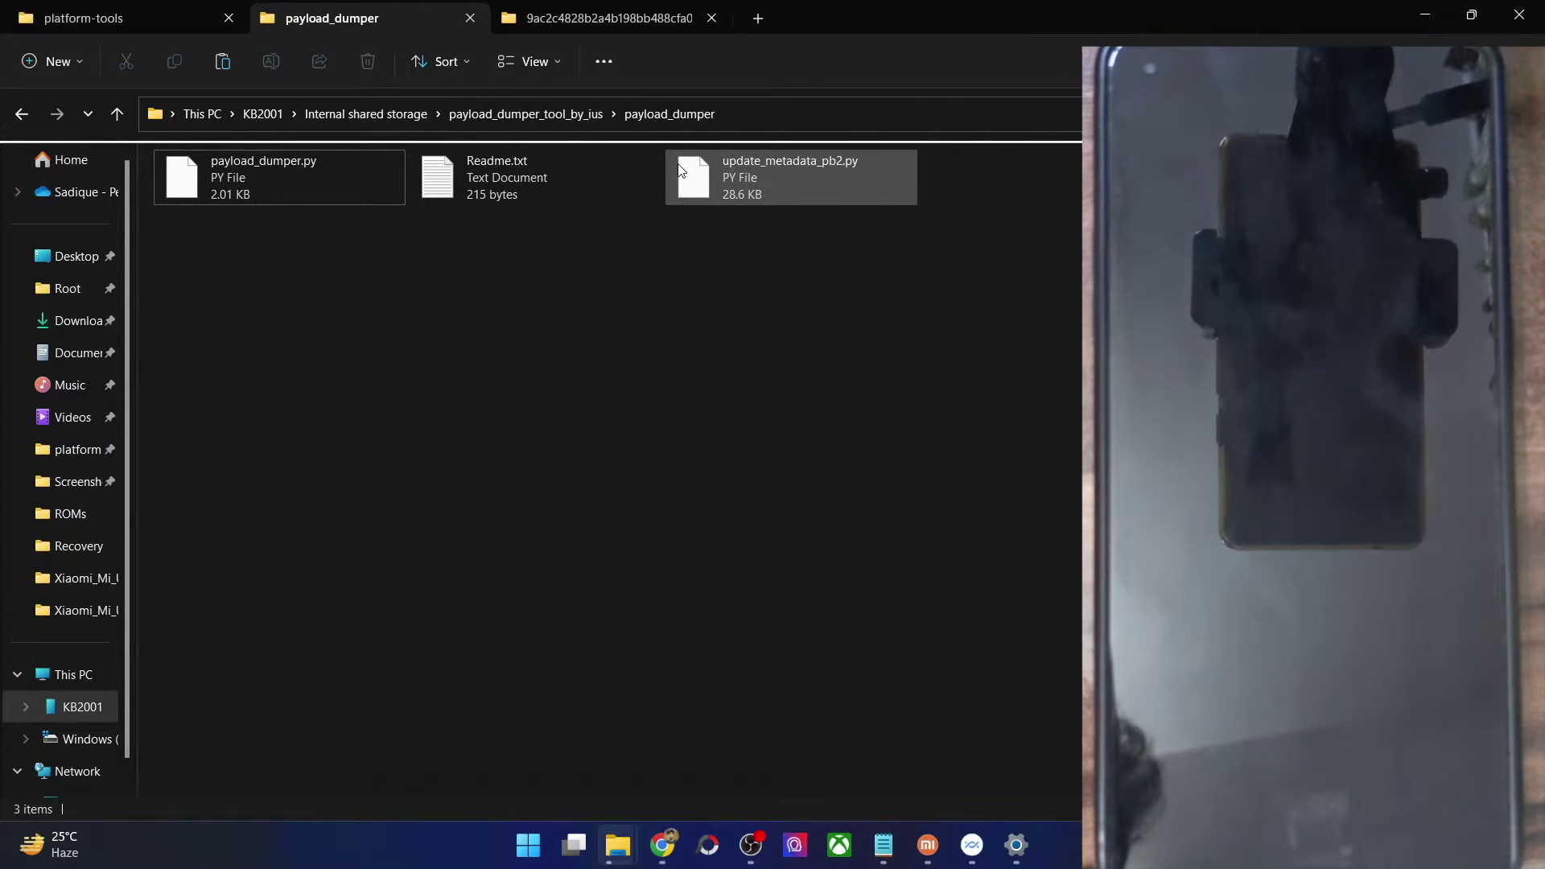
# - Check the three payload_dumper files and bring up the payload.bin copy progress until it finishes
pyautogui.moveTo(822, 235); pyautogui.dragTo(388, 171)
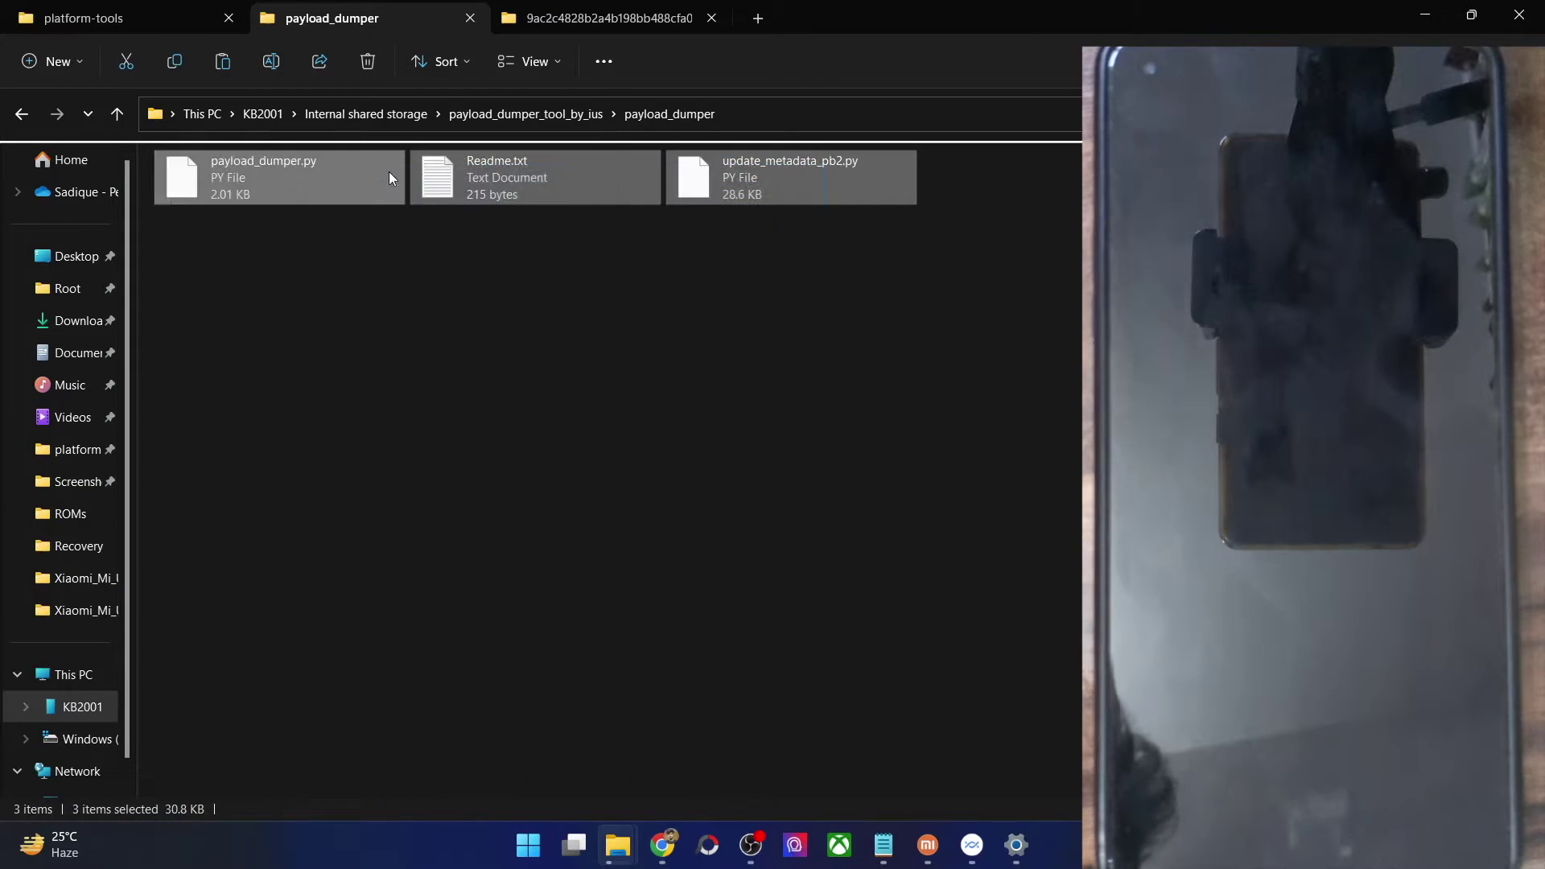
pyautogui.click(580, 354)
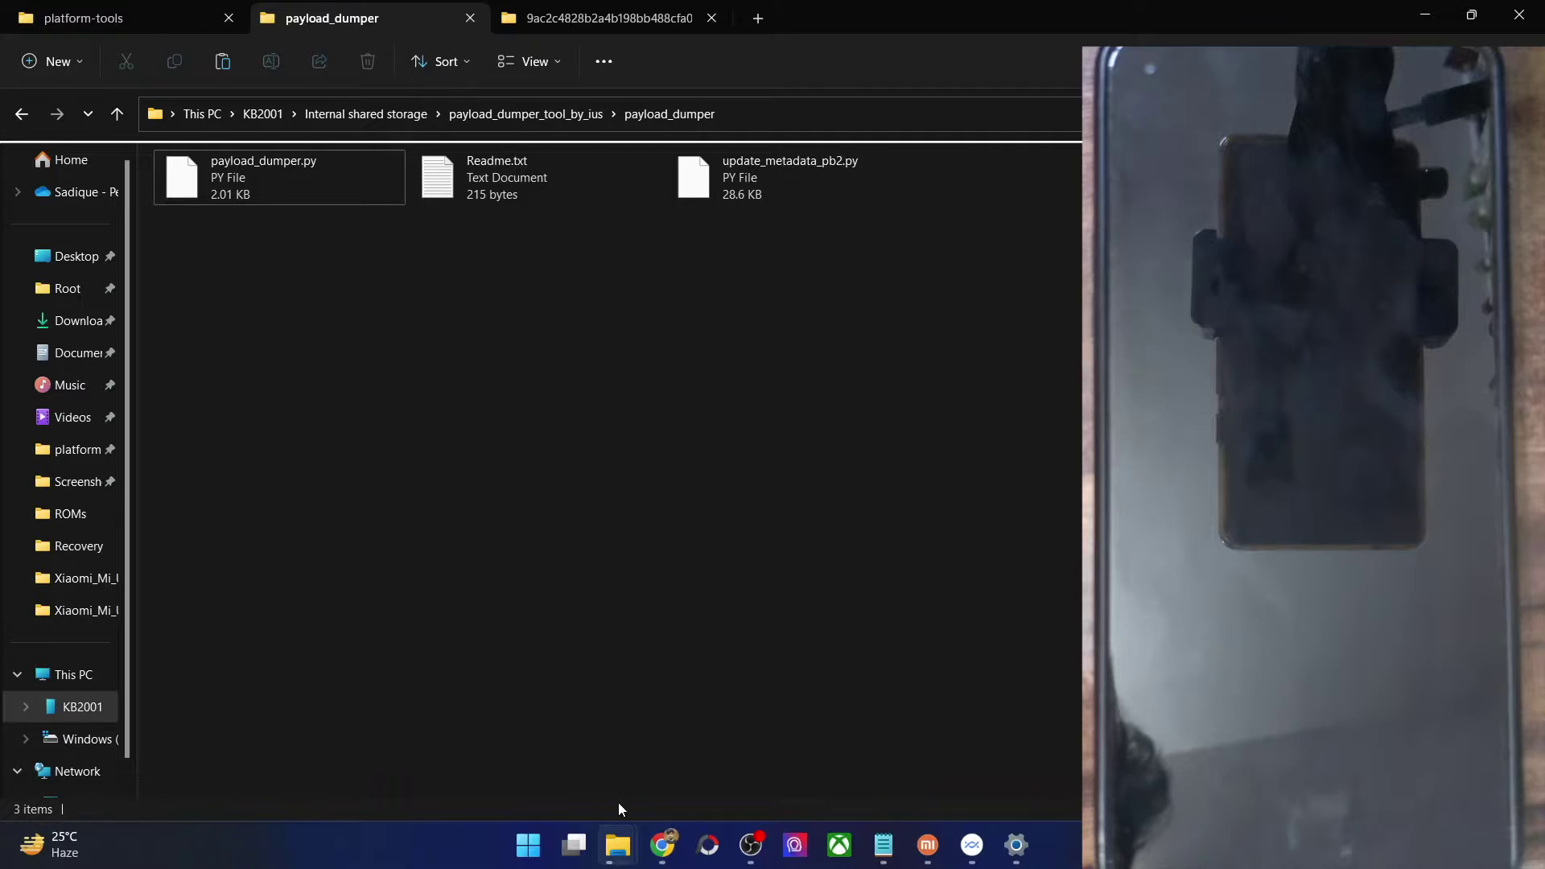
pyautogui.moveTo(617, 843)
pyautogui.click(682, 775)
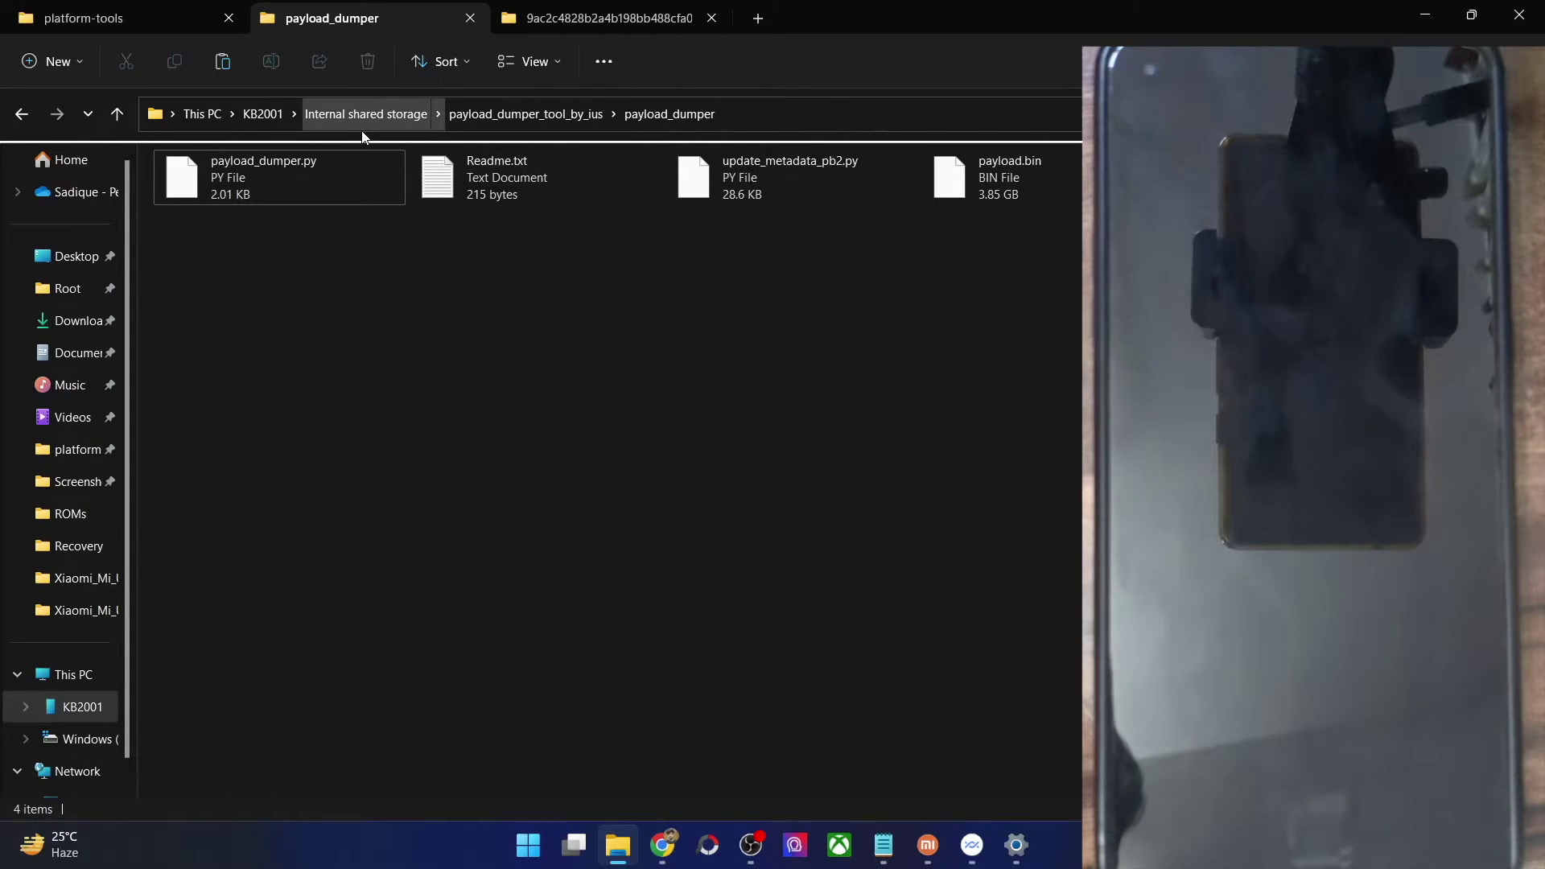
# - Review the script and readme files in payload_dumper, then go back to Internal shared storage
pyautogui.moveTo(803, 243); pyautogui.dragTo(321, 193)
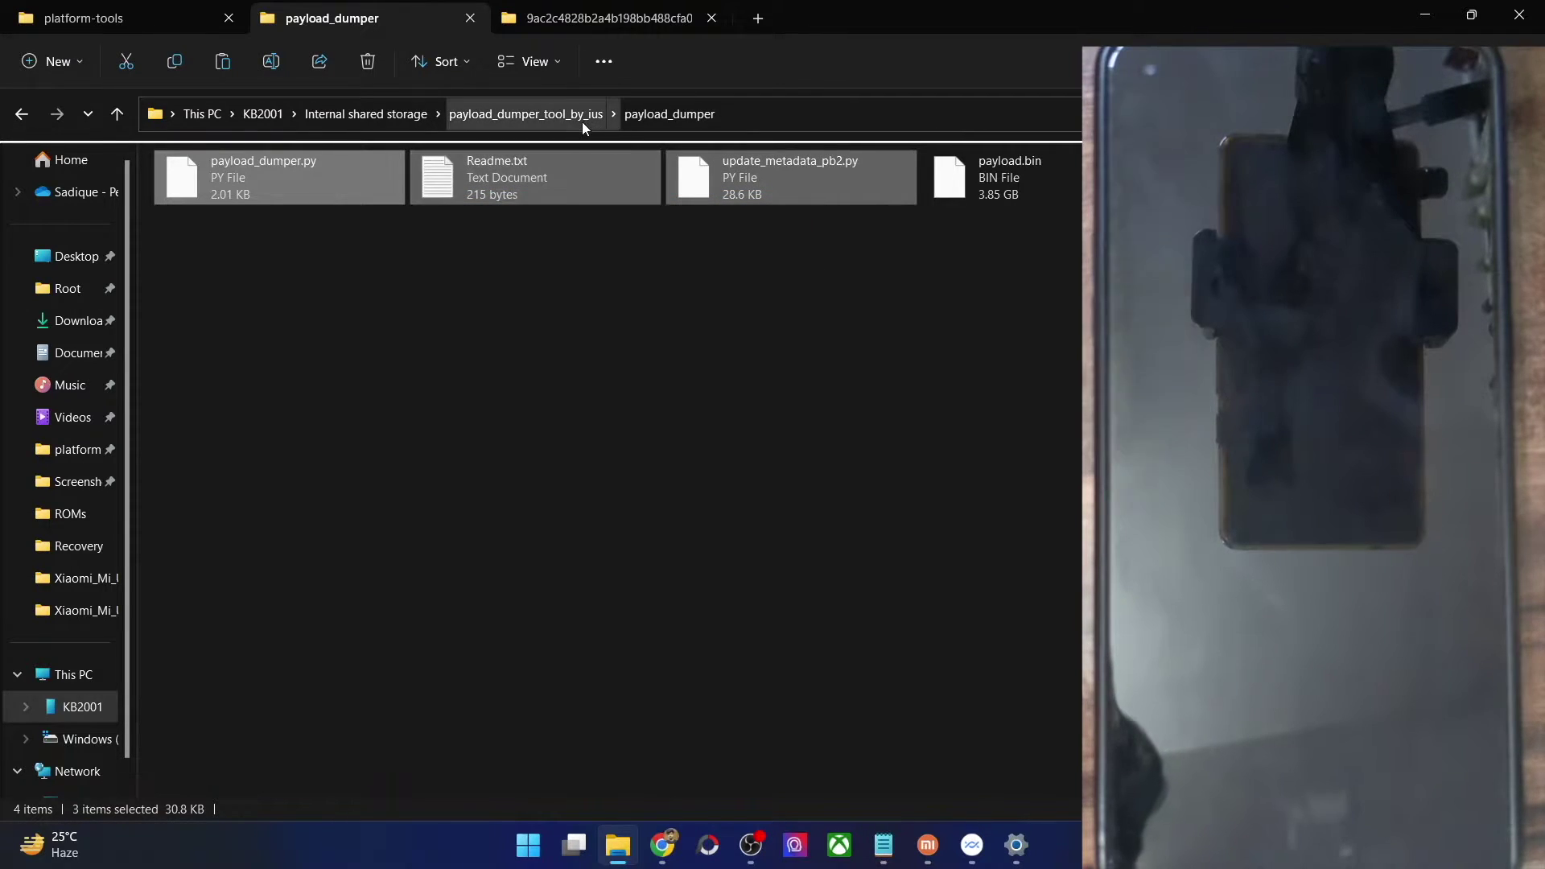
pyautogui.click(769, 321)
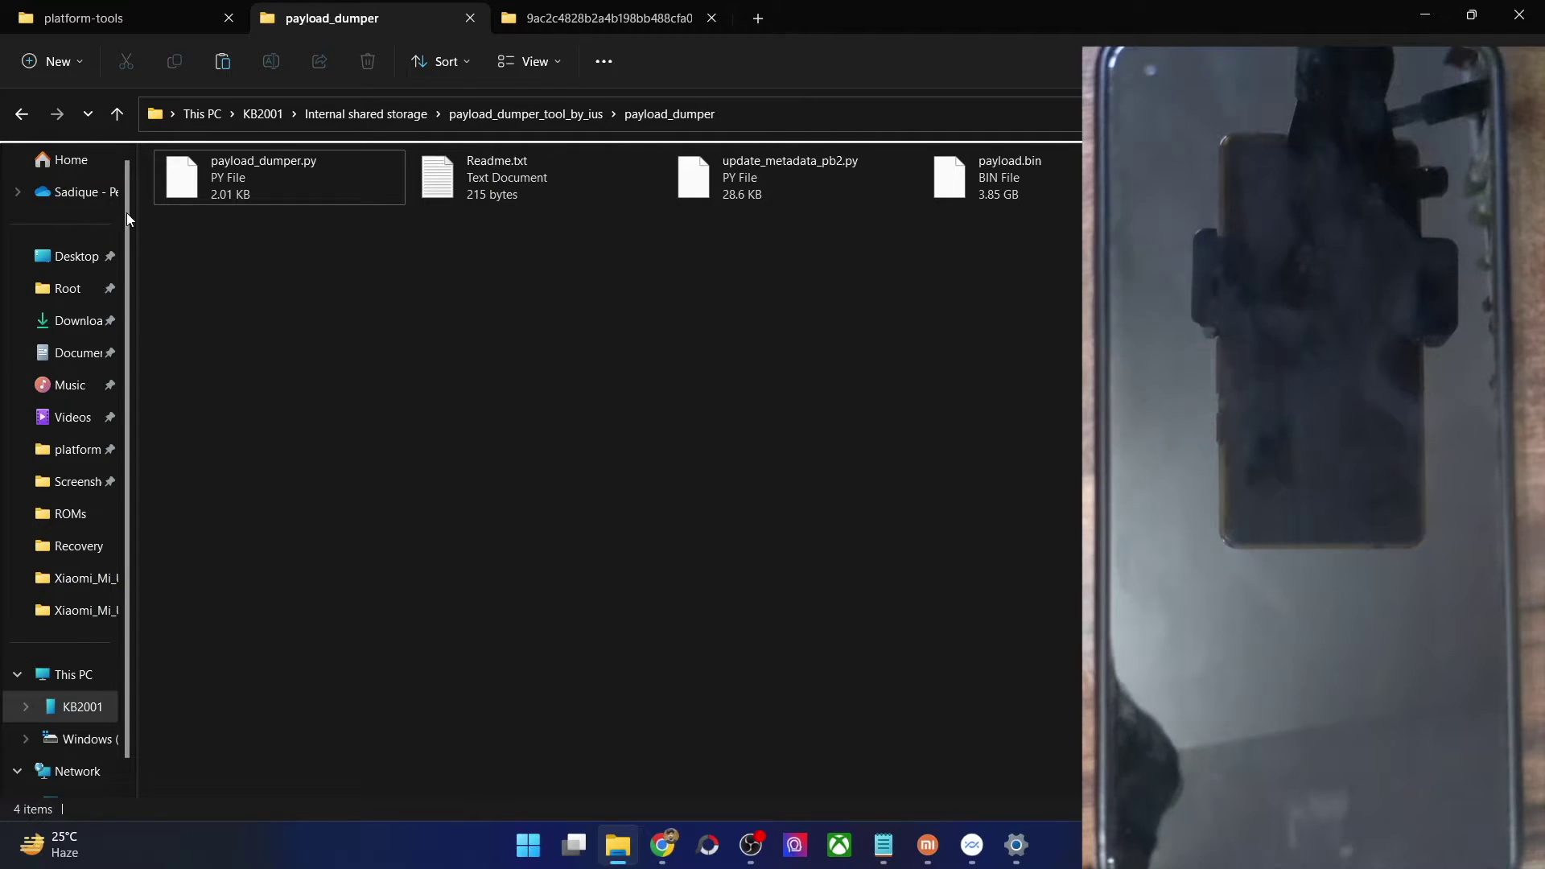
pyautogui.click(21, 113)
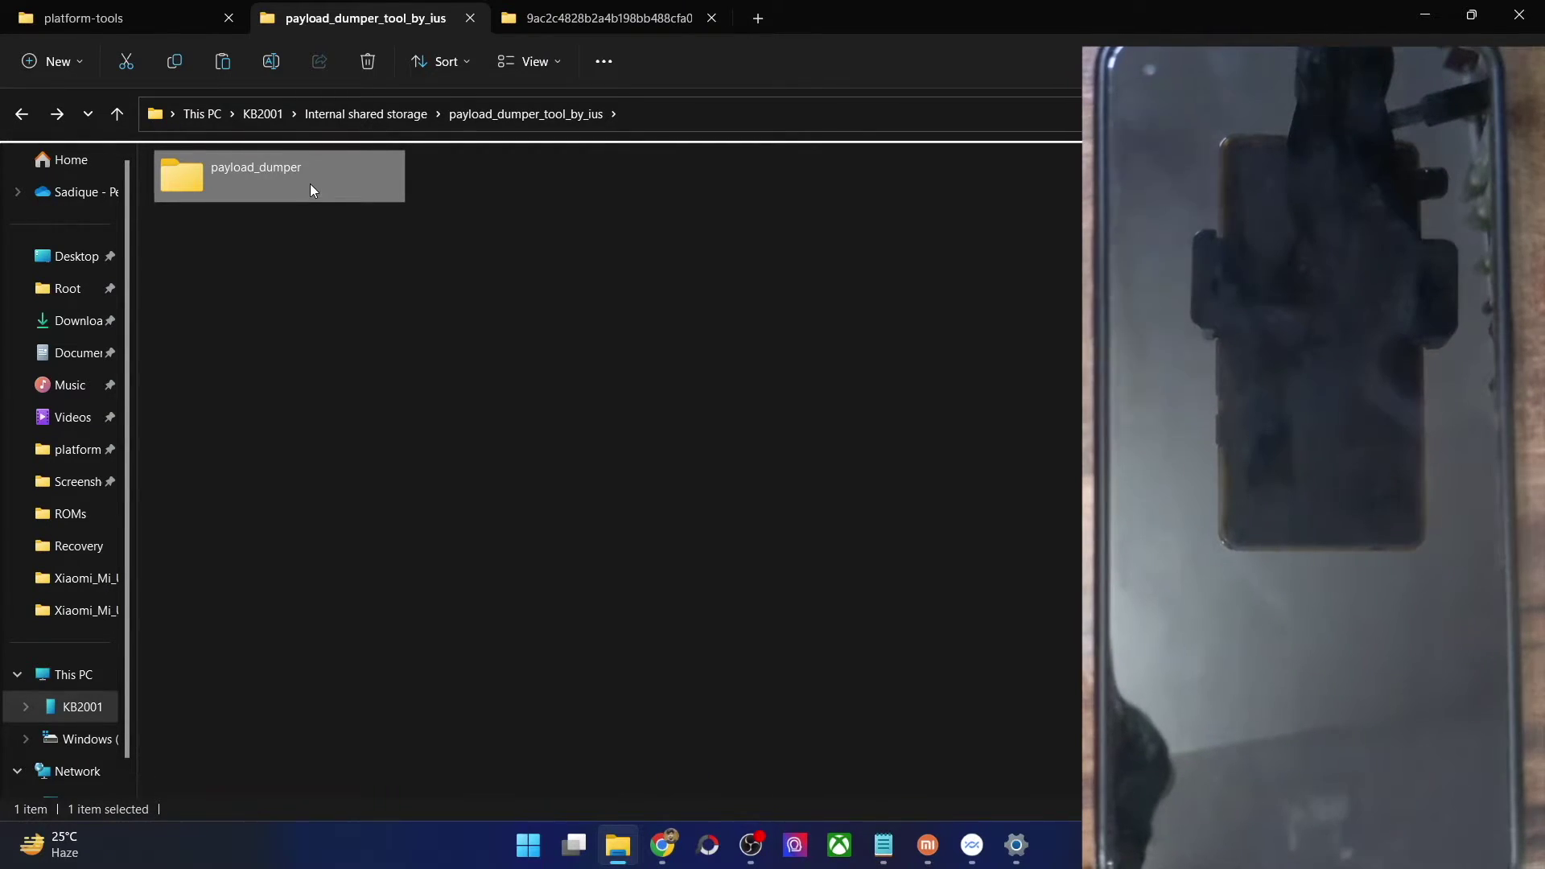
pyautogui.click(20, 114)
pyautogui.click(1017, 581)
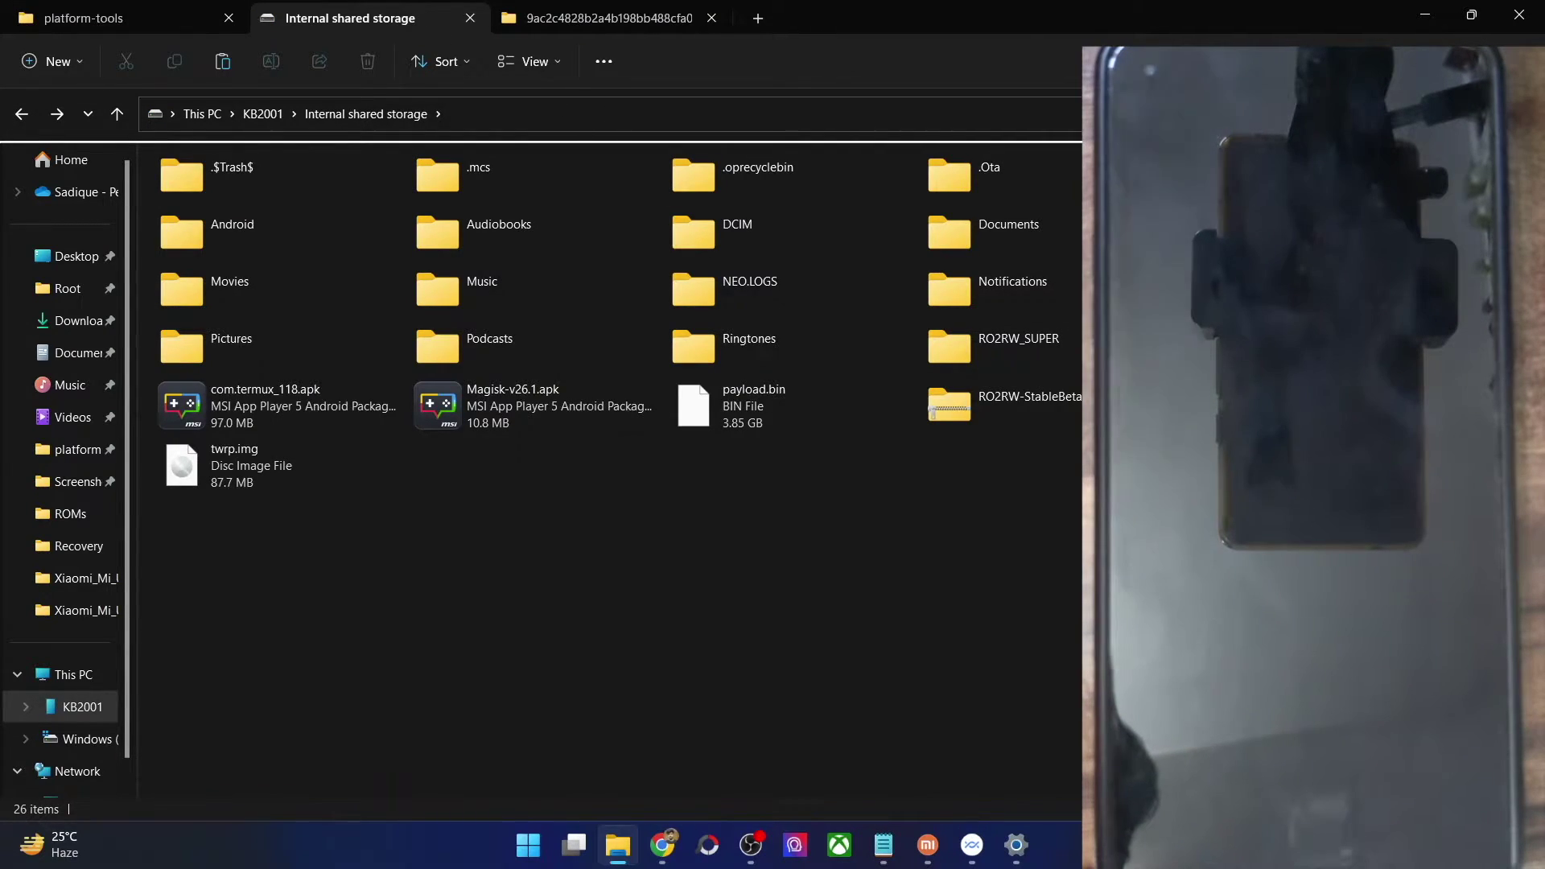
# - Recheck the payload_dumper folder's contents and return to the Internal shared storage root
pyautogui.hotkey('alt', 'Right')
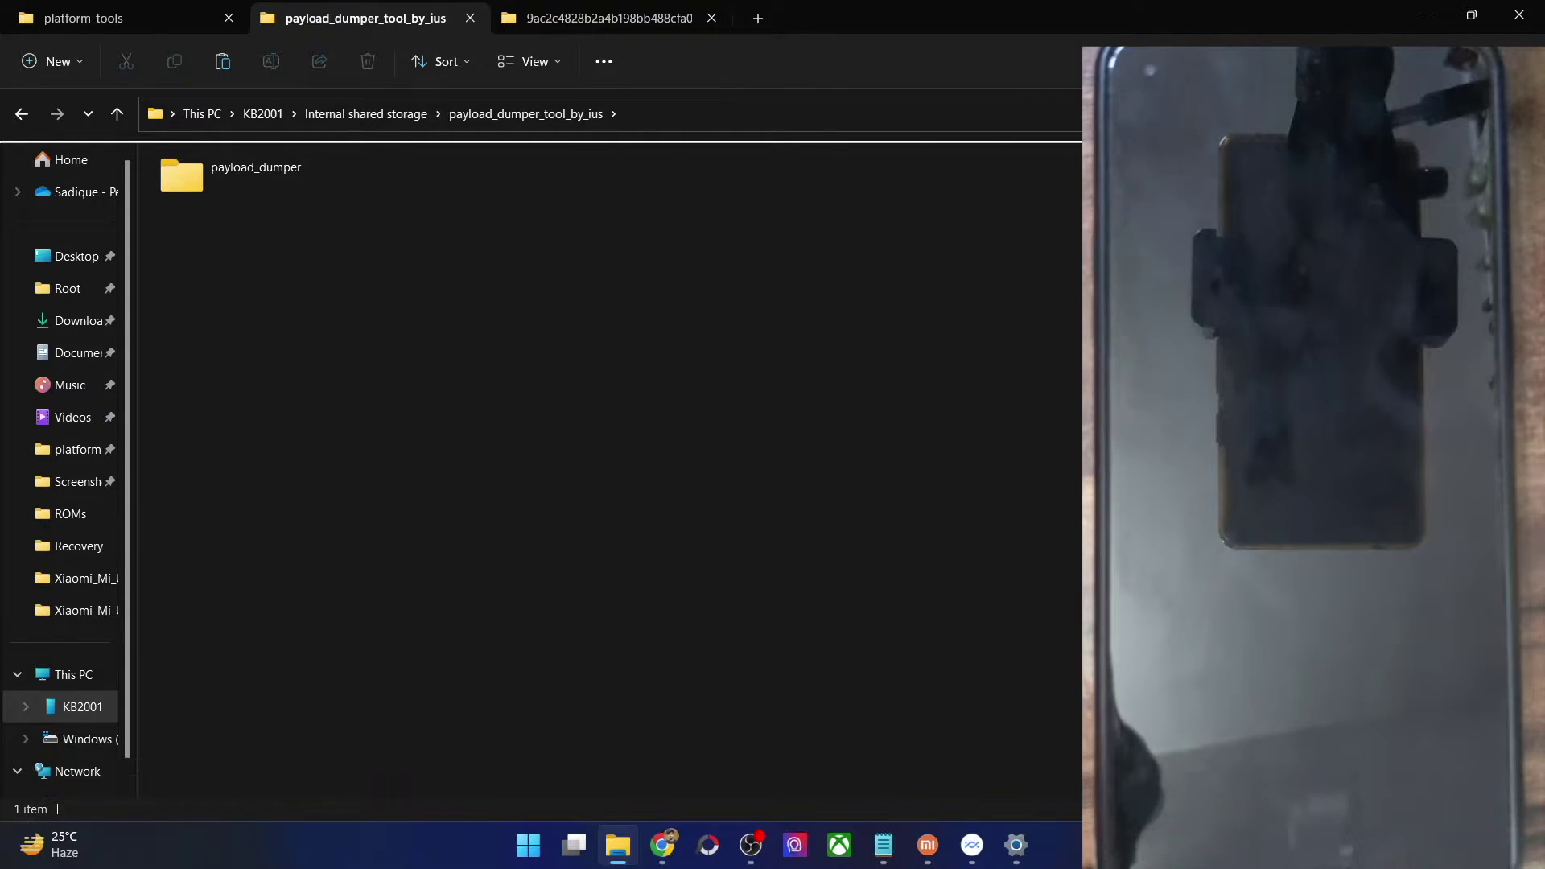
pyautogui.doubleClick(293, 197)
pyautogui.moveTo(1115, 309); pyautogui.dragTo(272, 158)
pyautogui.click(346, 432)
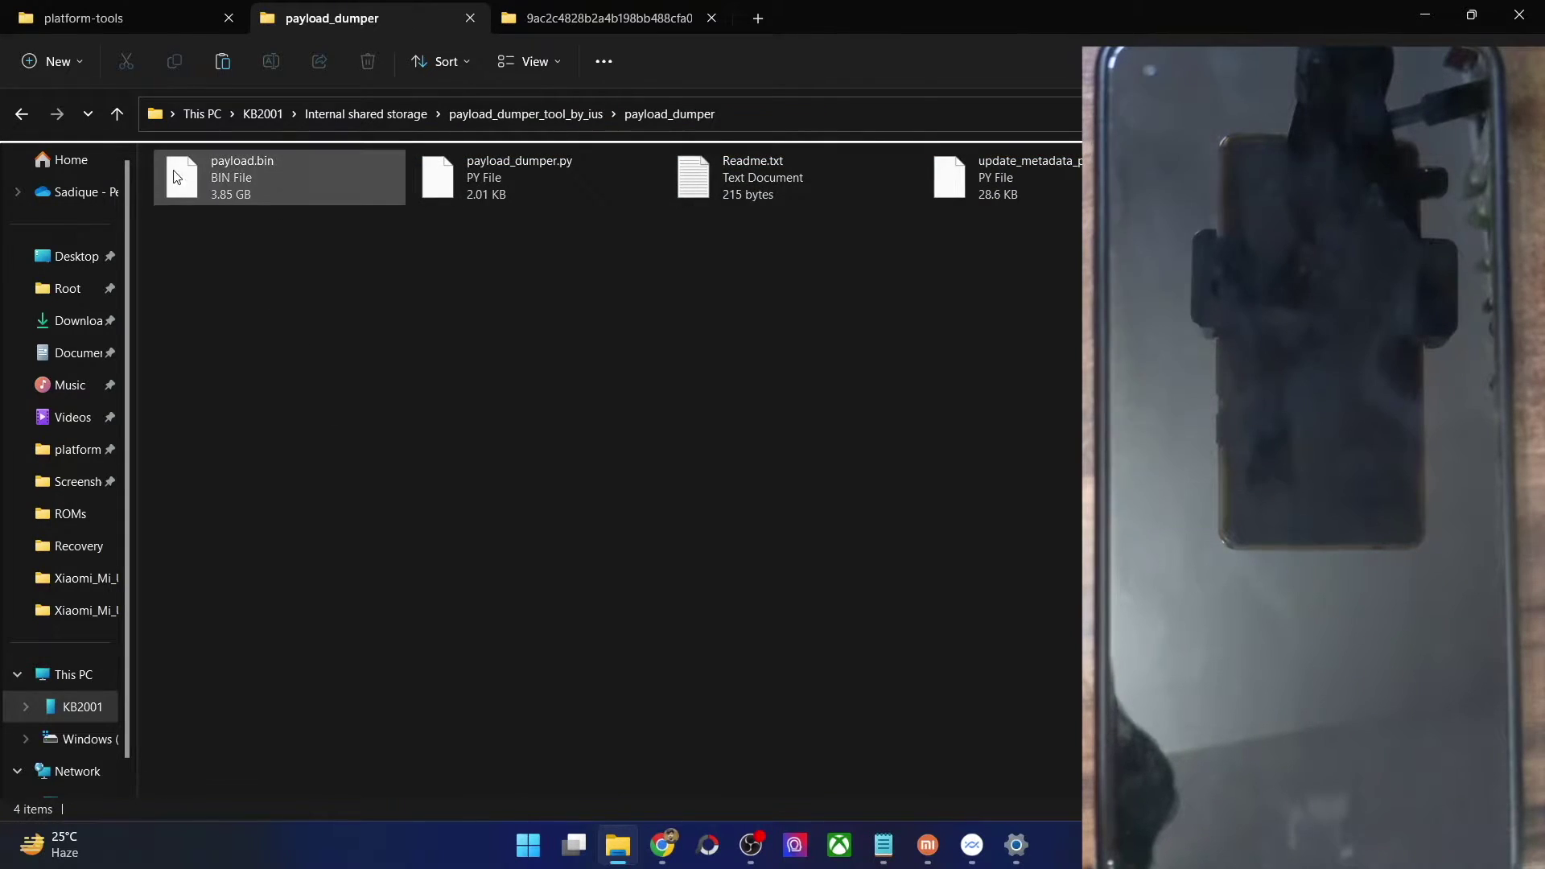
pyautogui.click(21, 113)
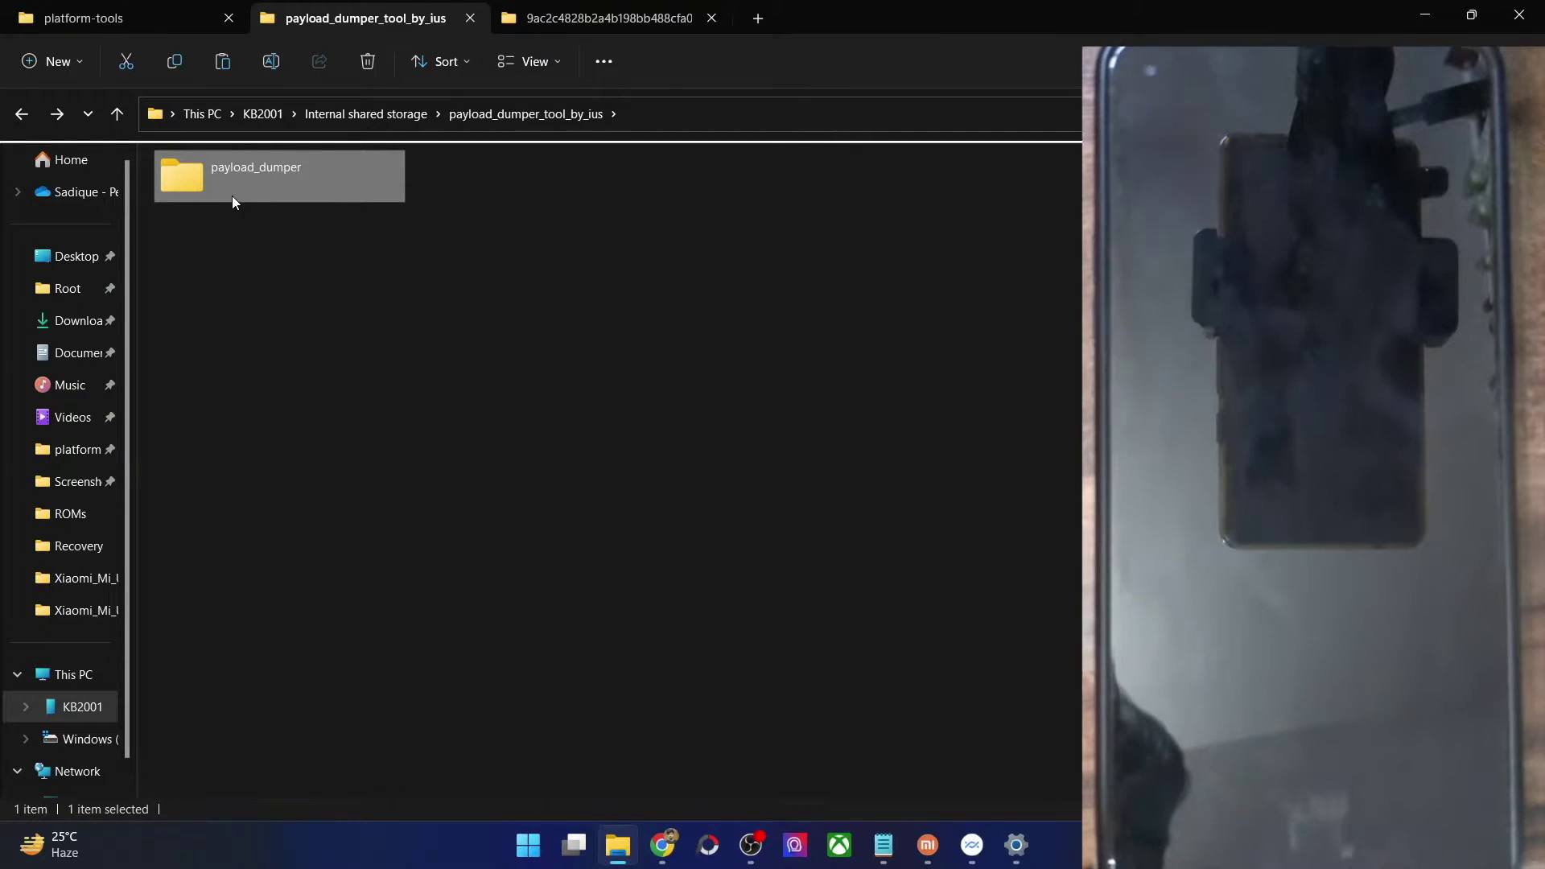
pyautogui.click(21, 113)
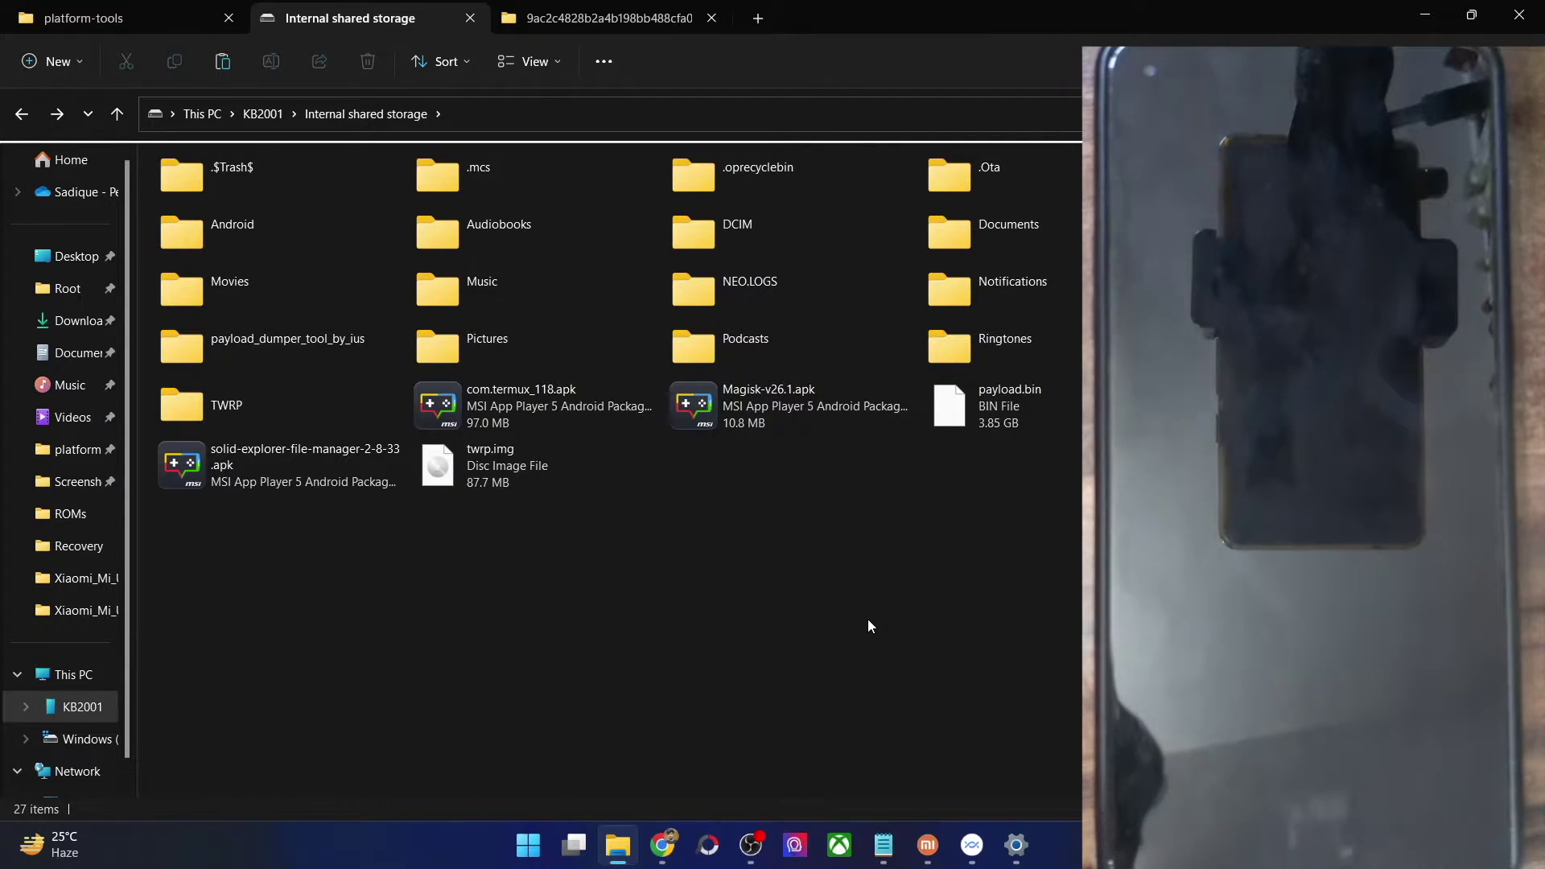
pyautogui.doubleClick(383, 359)
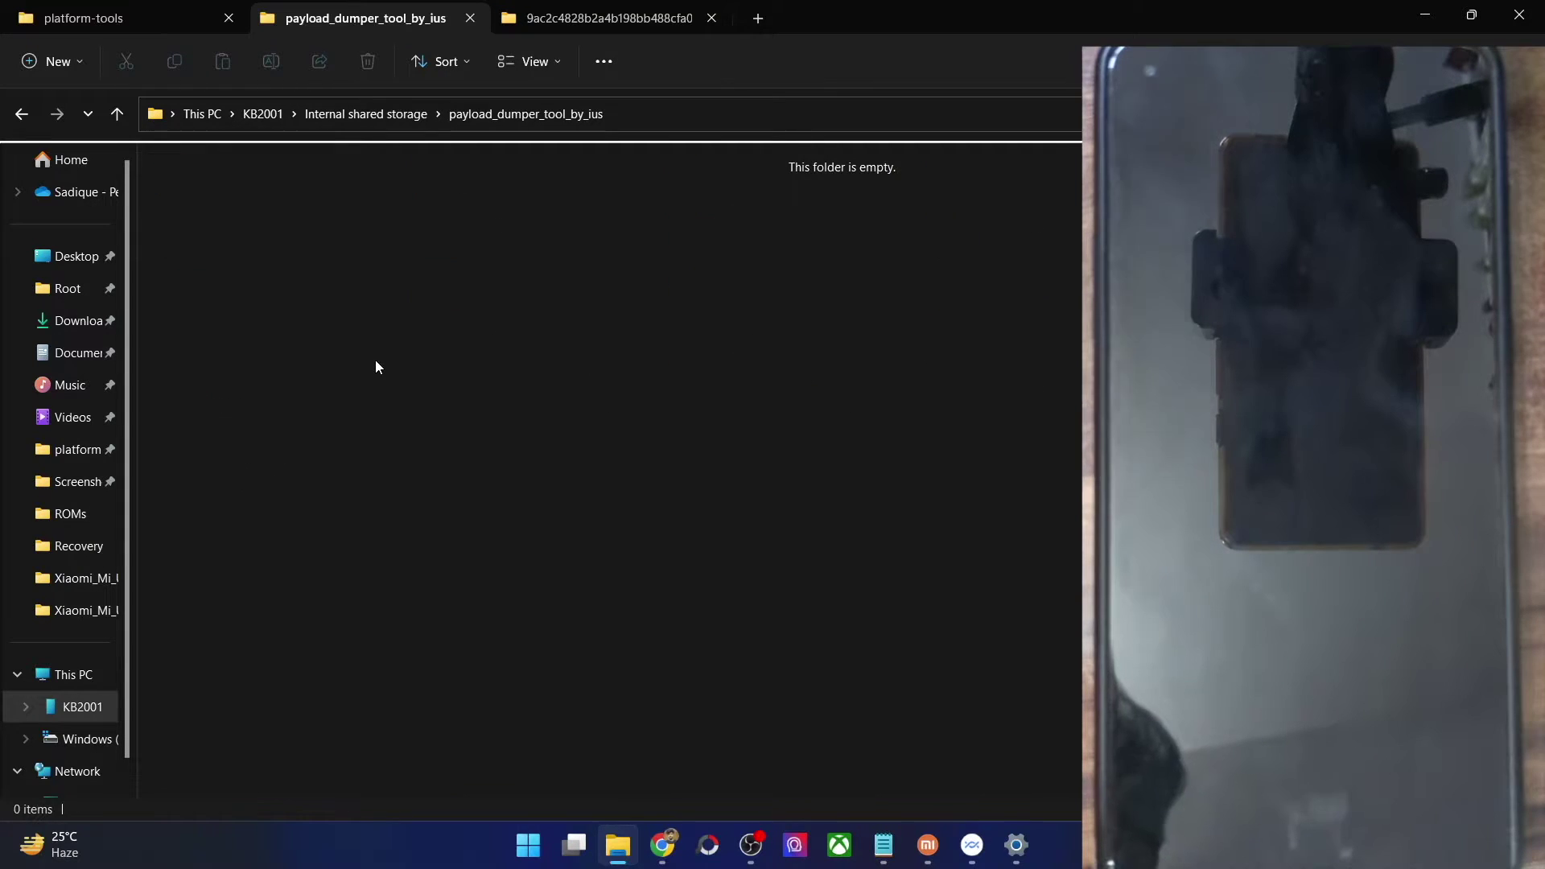
pyautogui.click(21, 114)
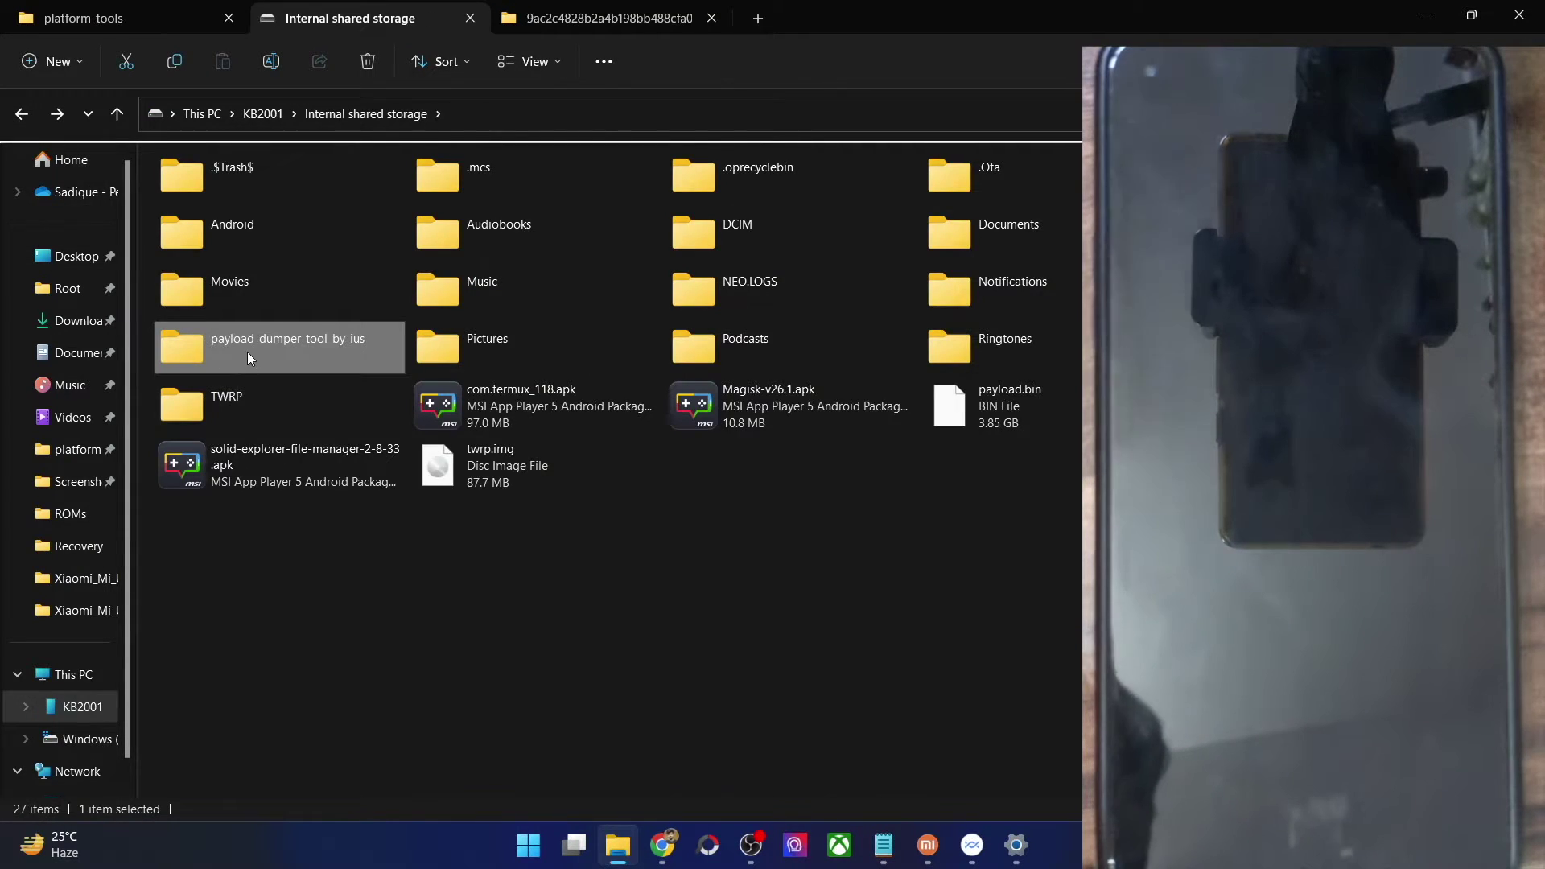
# - Permanently delete the payload_dumper_tool_by_ius folder, confirming with Yes
pyautogui.press('Delete')
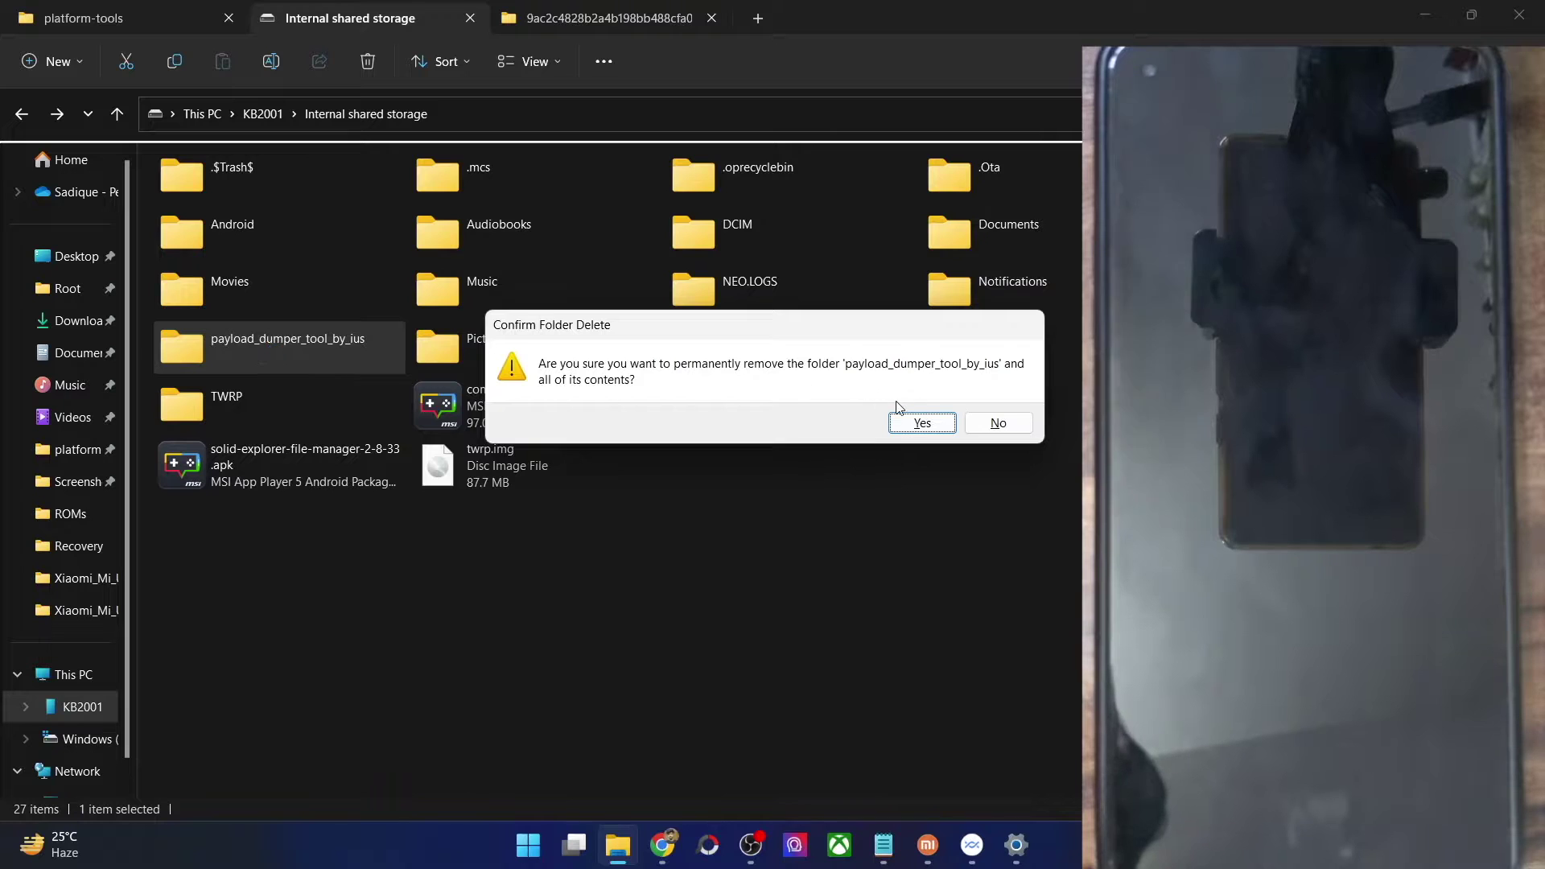
pyautogui.click(929, 429)
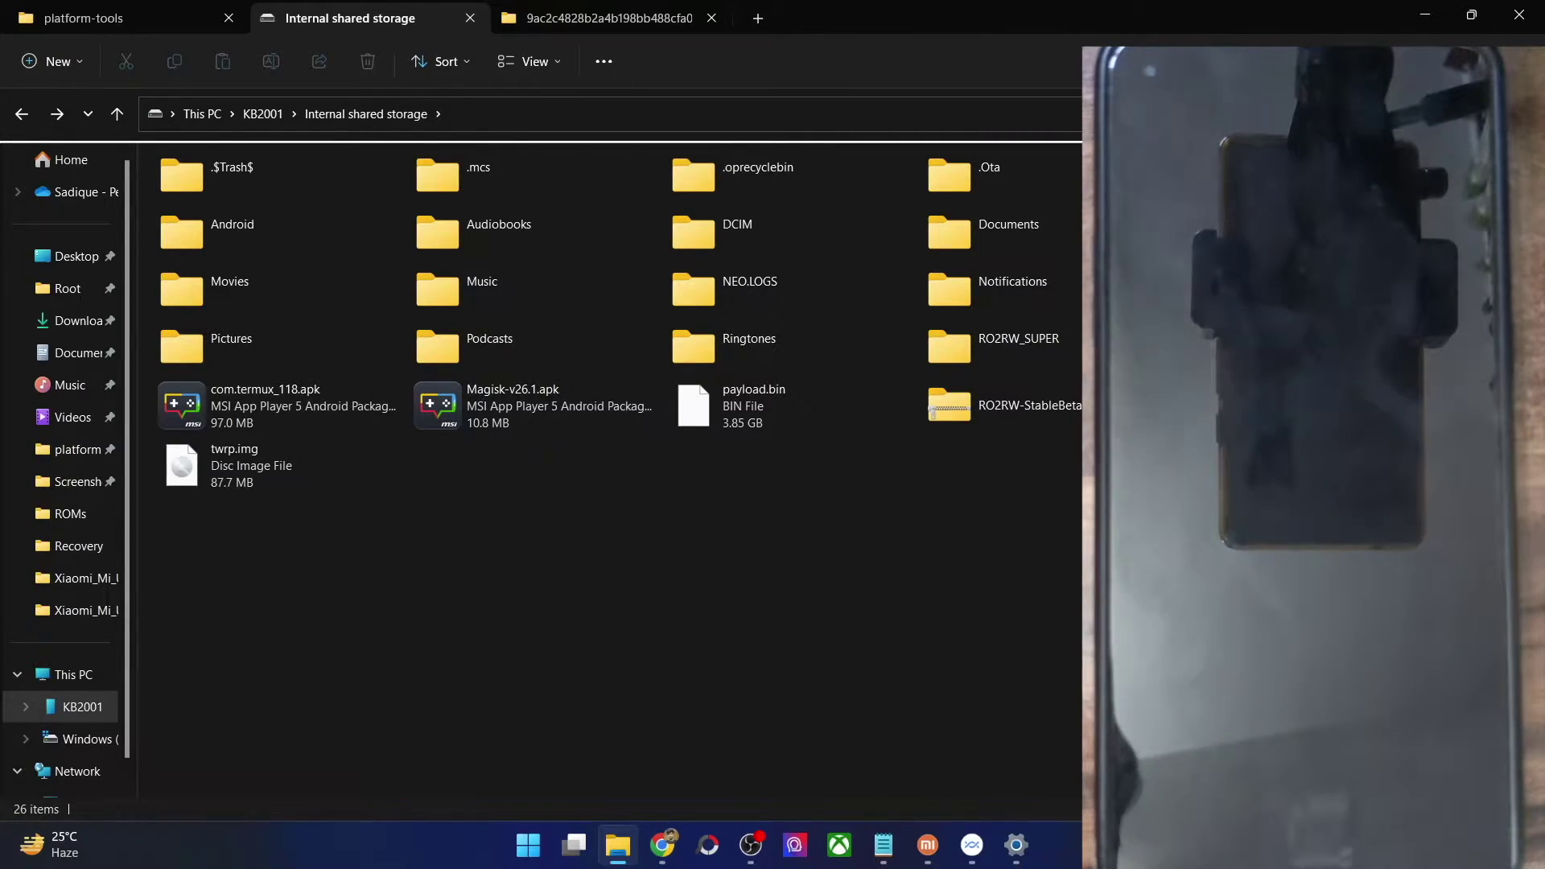
pyautogui.press('Return')
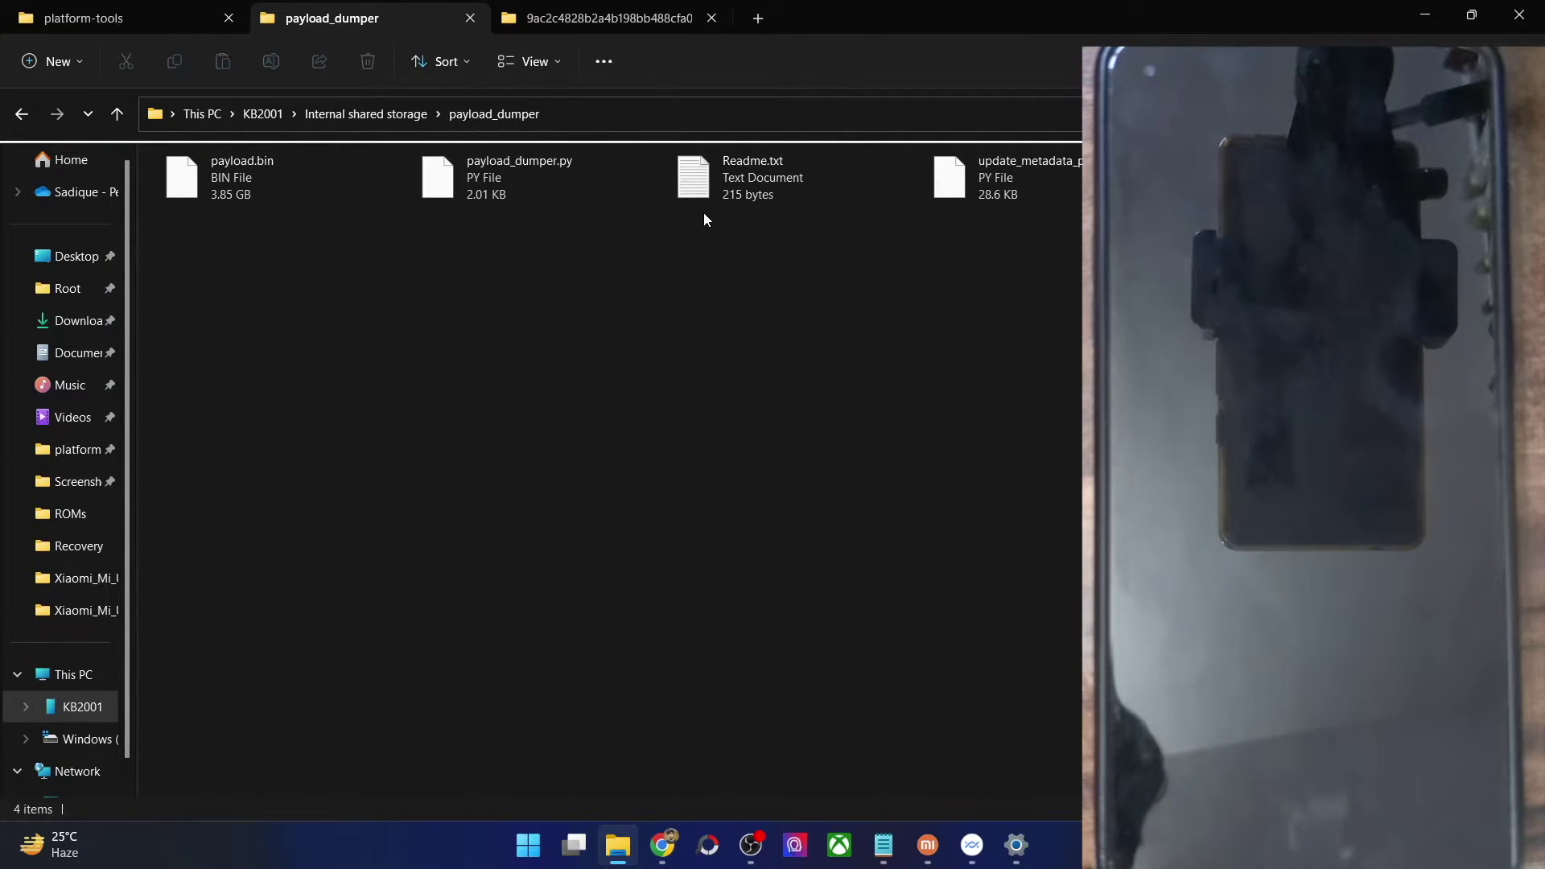
pyautogui.moveTo(698, 210); pyautogui.dragTo(239, 142)
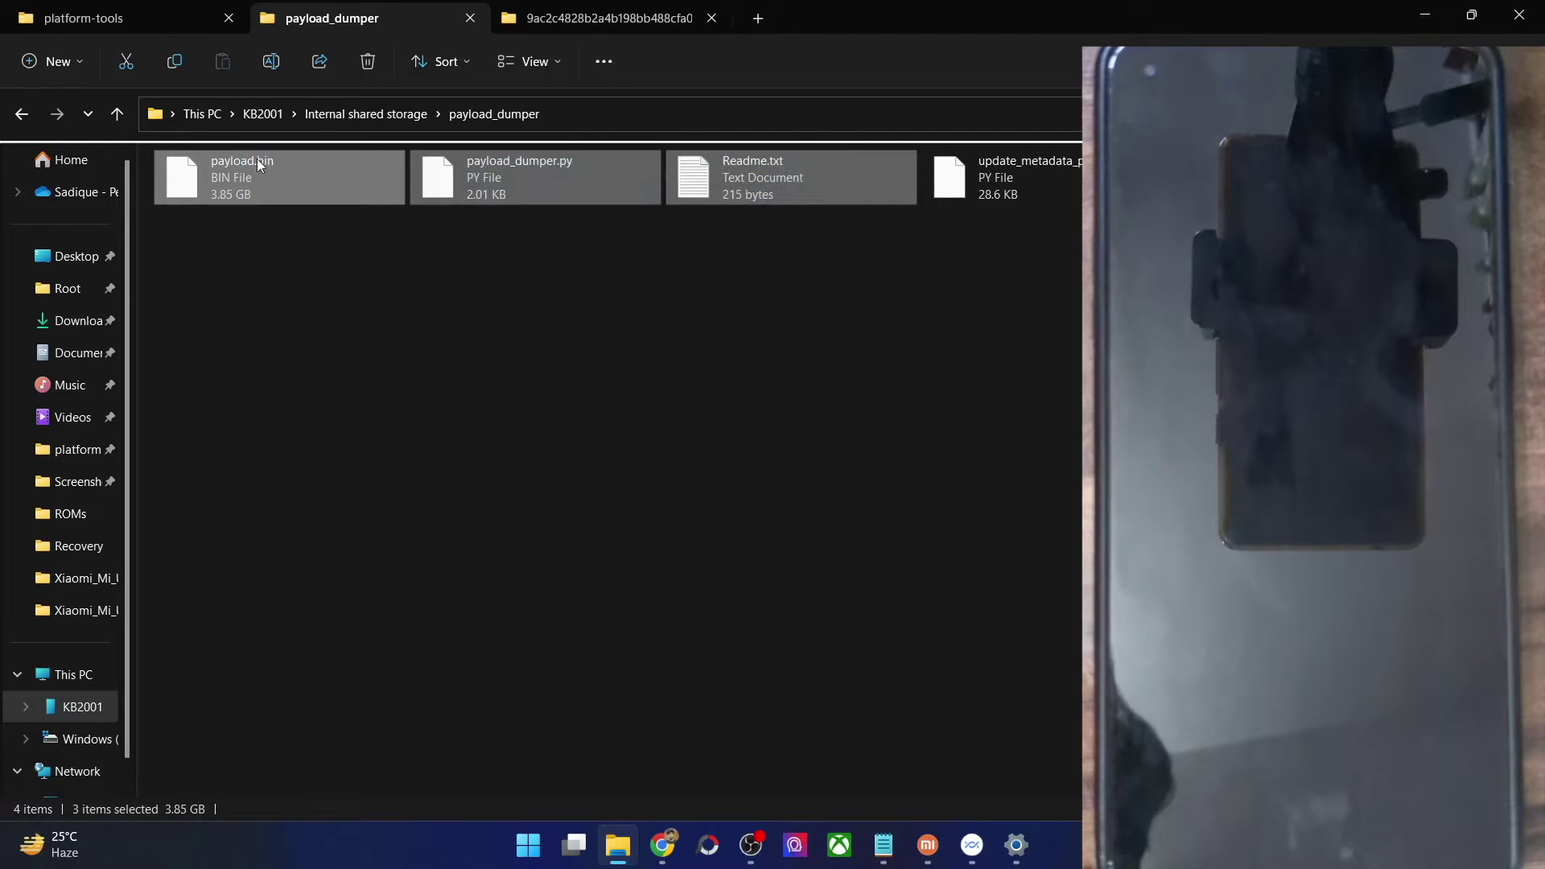
pyautogui.click(867, 337)
pyautogui.moveTo(1078, 273); pyautogui.dragTo(530, 187)
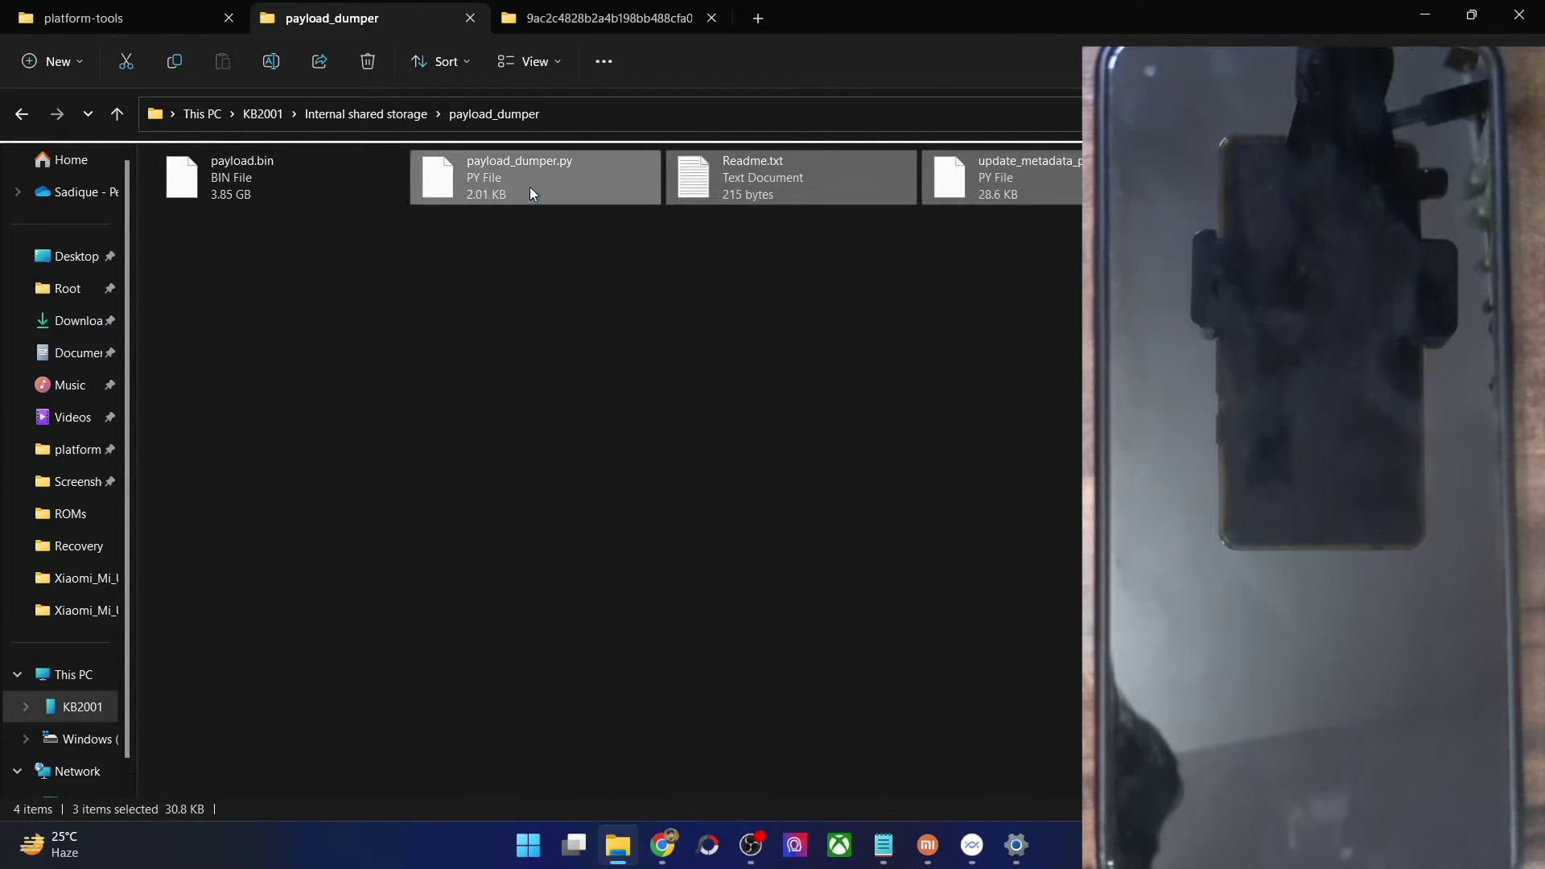
pyautogui.click(422, 380)
pyautogui.click(231, 194)
pyautogui.click(339, 359)
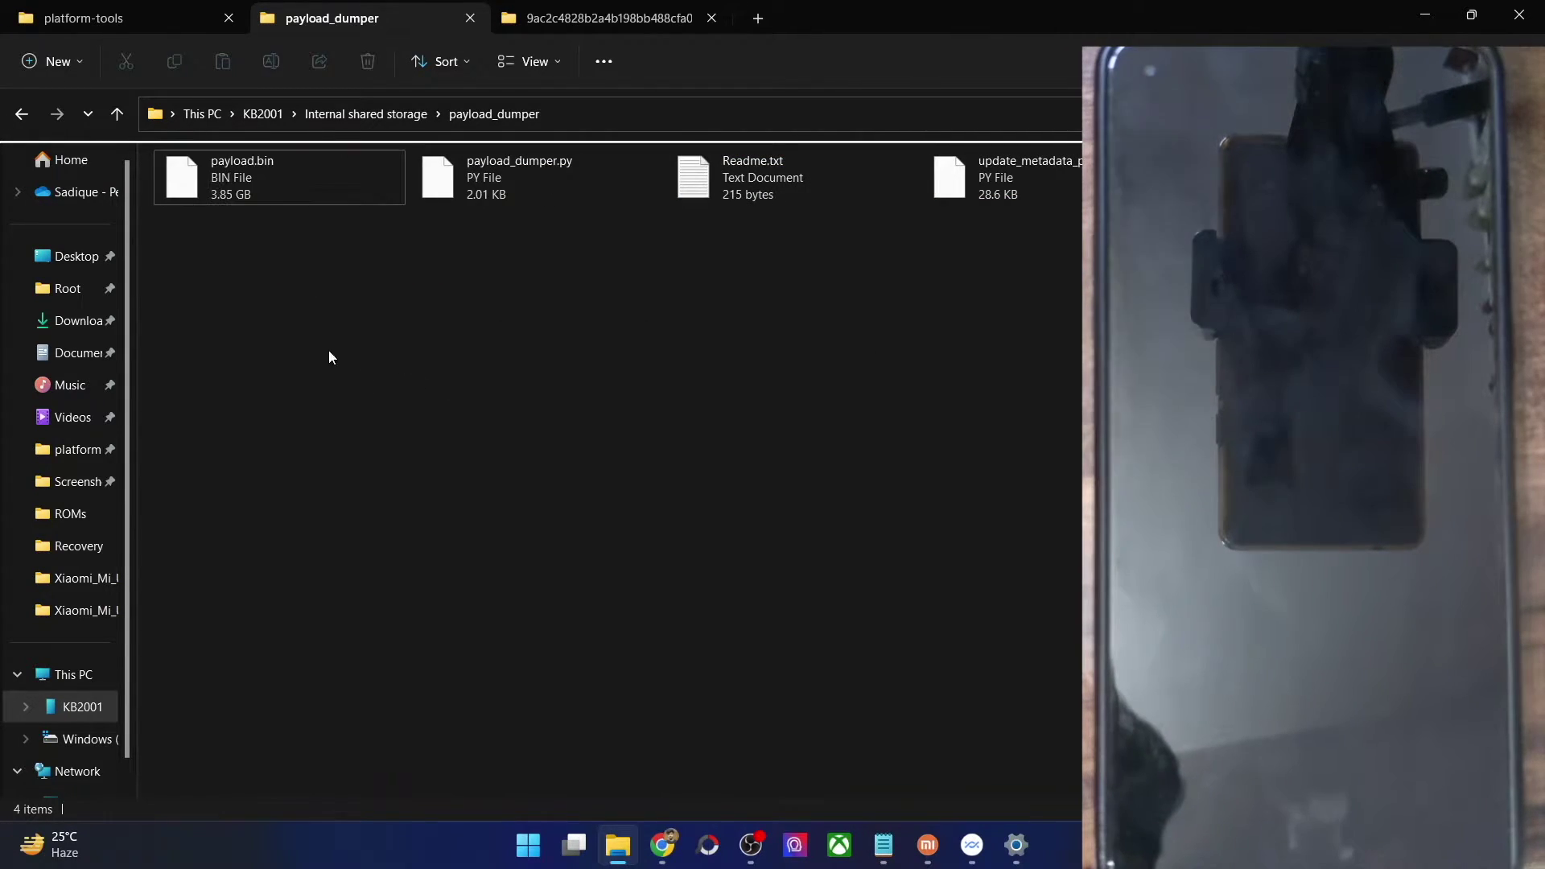
pyautogui.click(21, 117)
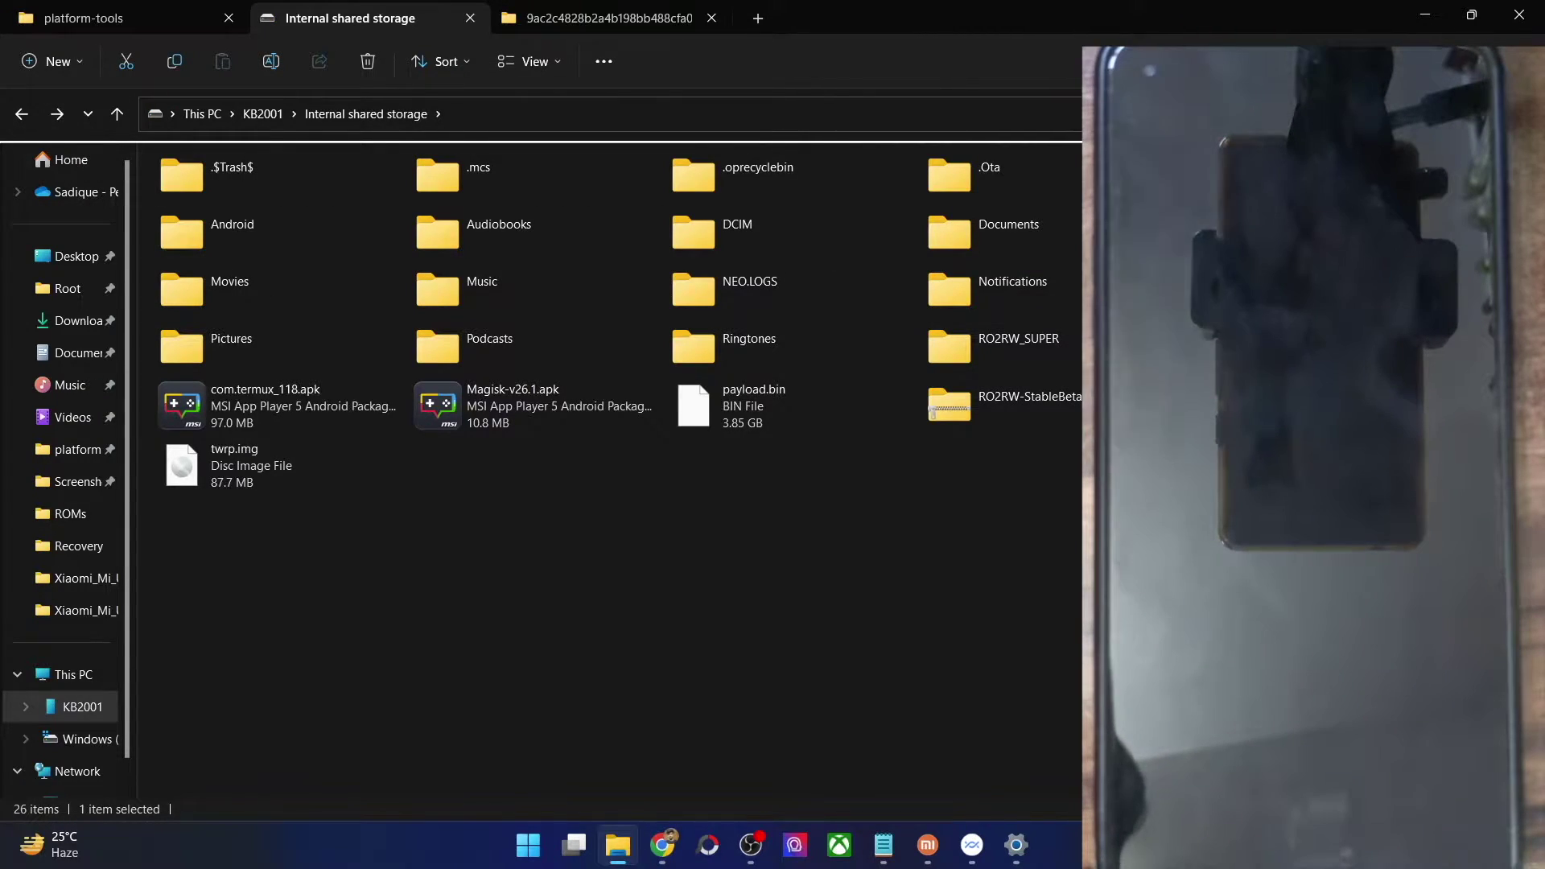
pyautogui.click(968, 602)
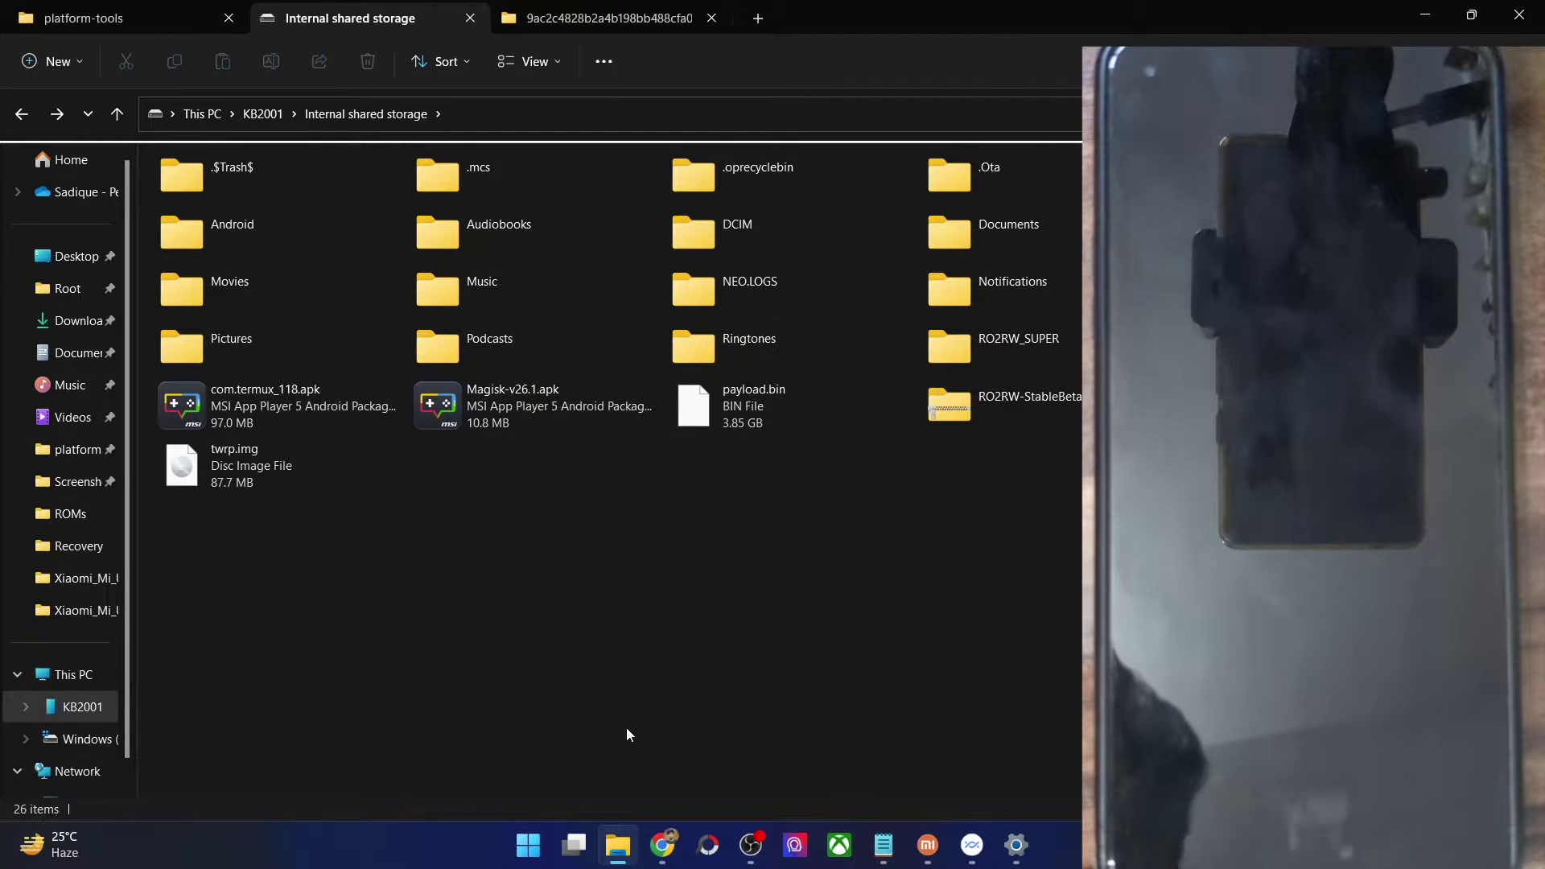
pyautogui.click(662, 845)
# - Scroll the DroidWin article to STEP 3: Setup Python on Android and its four Termux commands
pyautogui.scroll(-2, 478, 448)
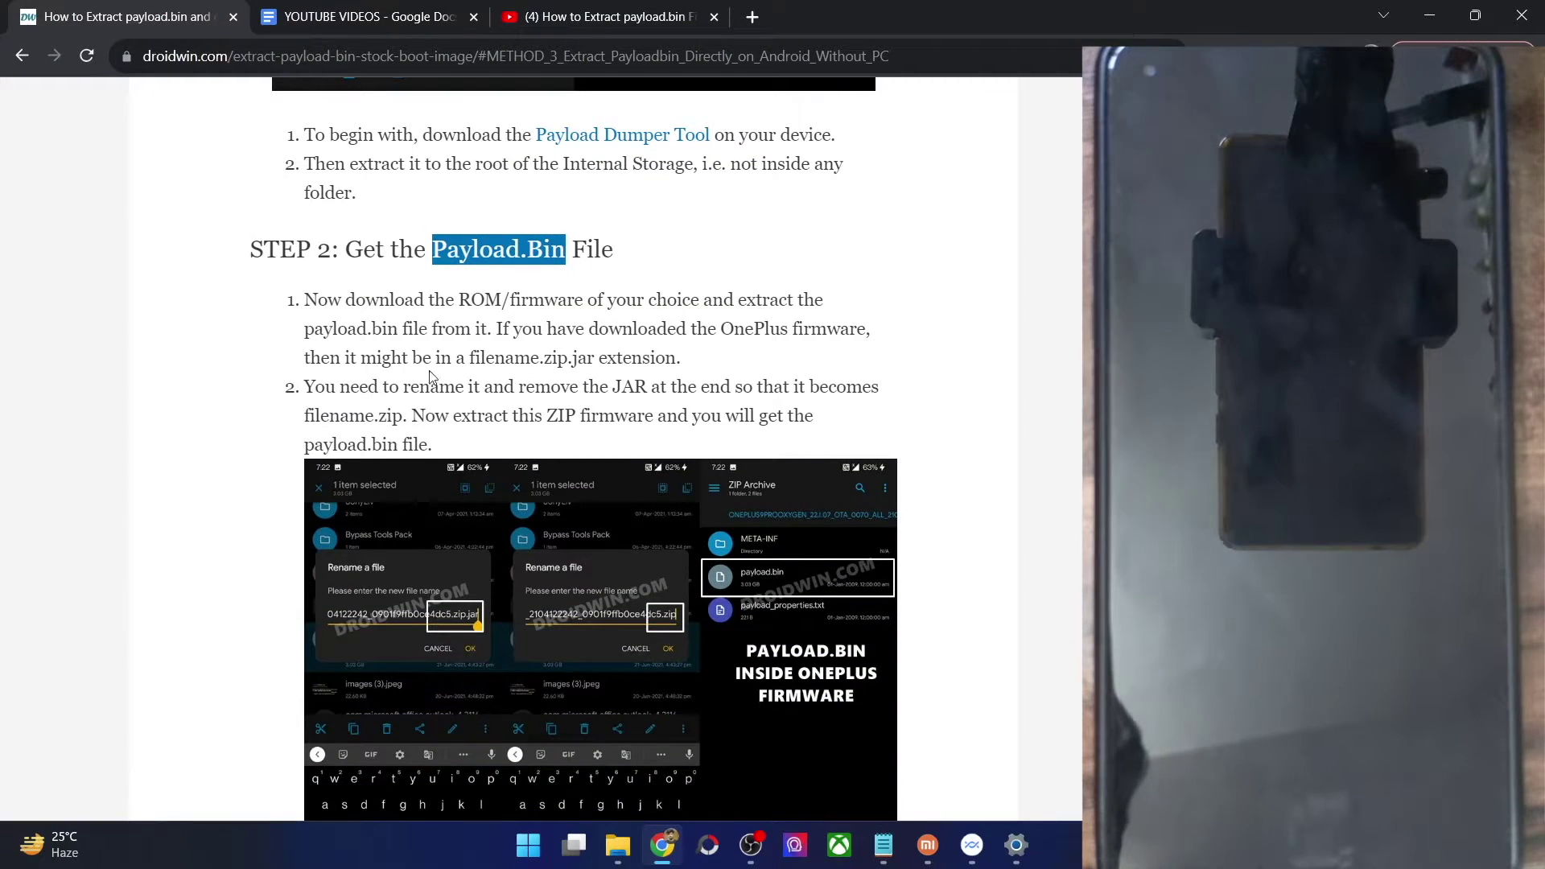
pyautogui.scroll(-2, 424, 314)
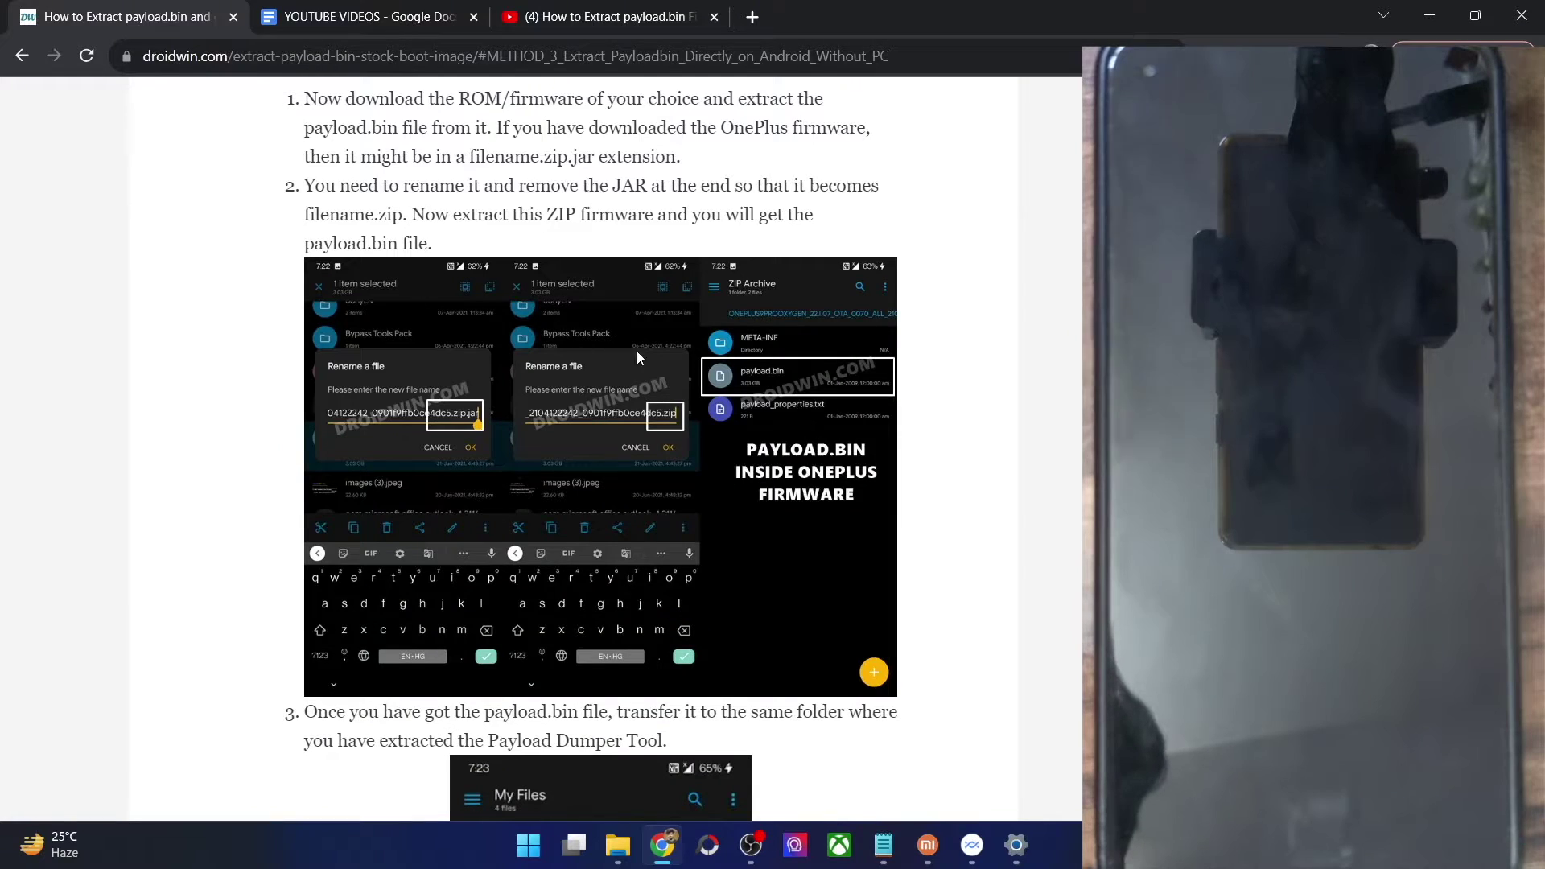
pyautogui.scroll(-1, 655, 390)
pyautogui.scroll(-10, 622, 321)
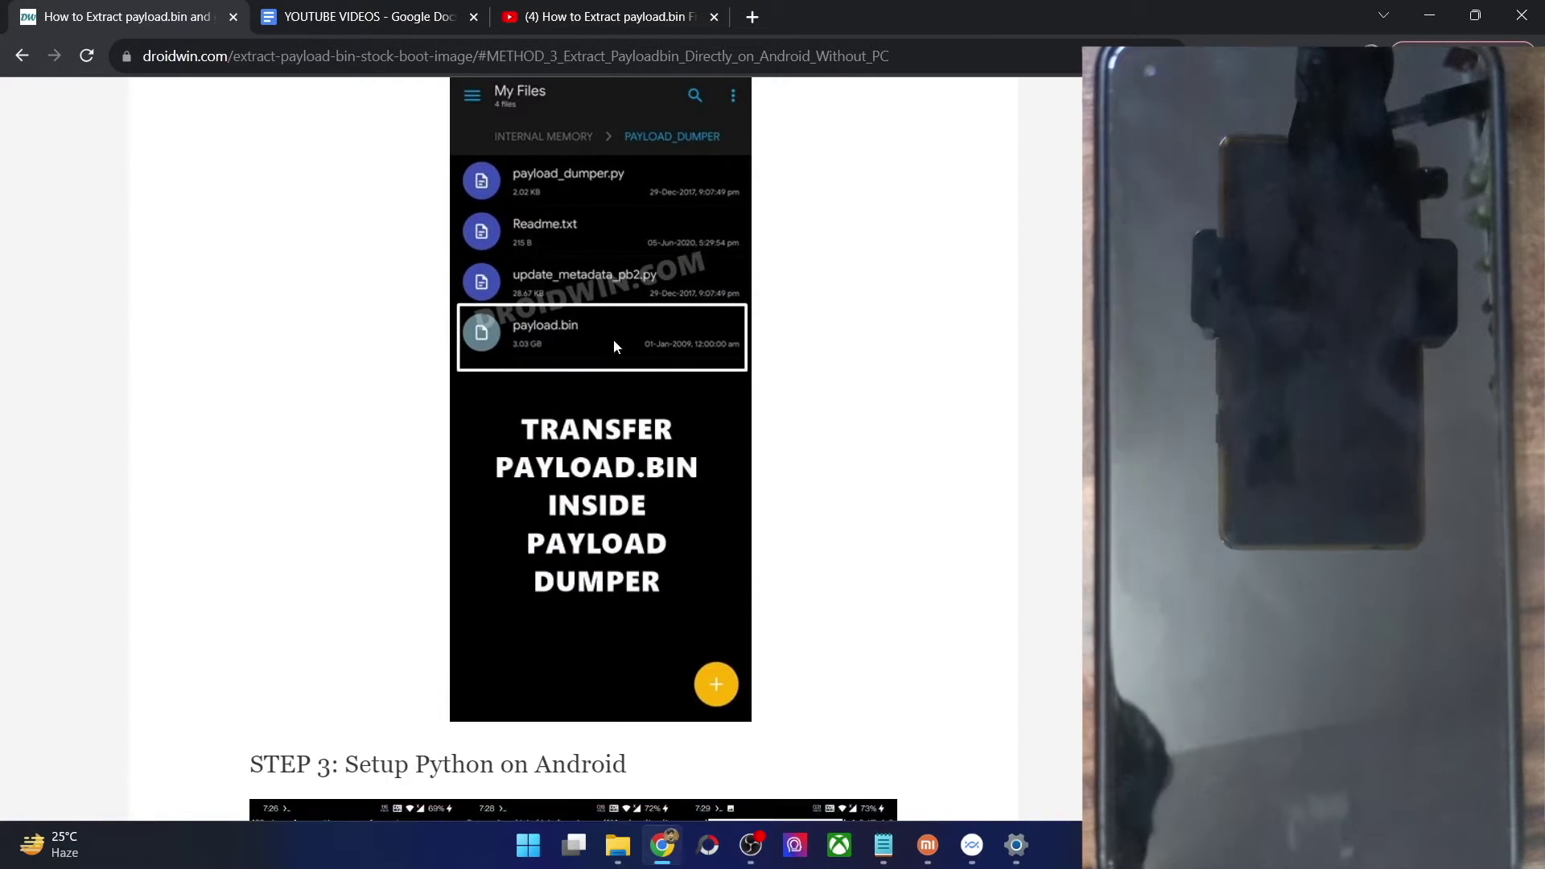
pyautogui.scroll(-2, 617, 412)
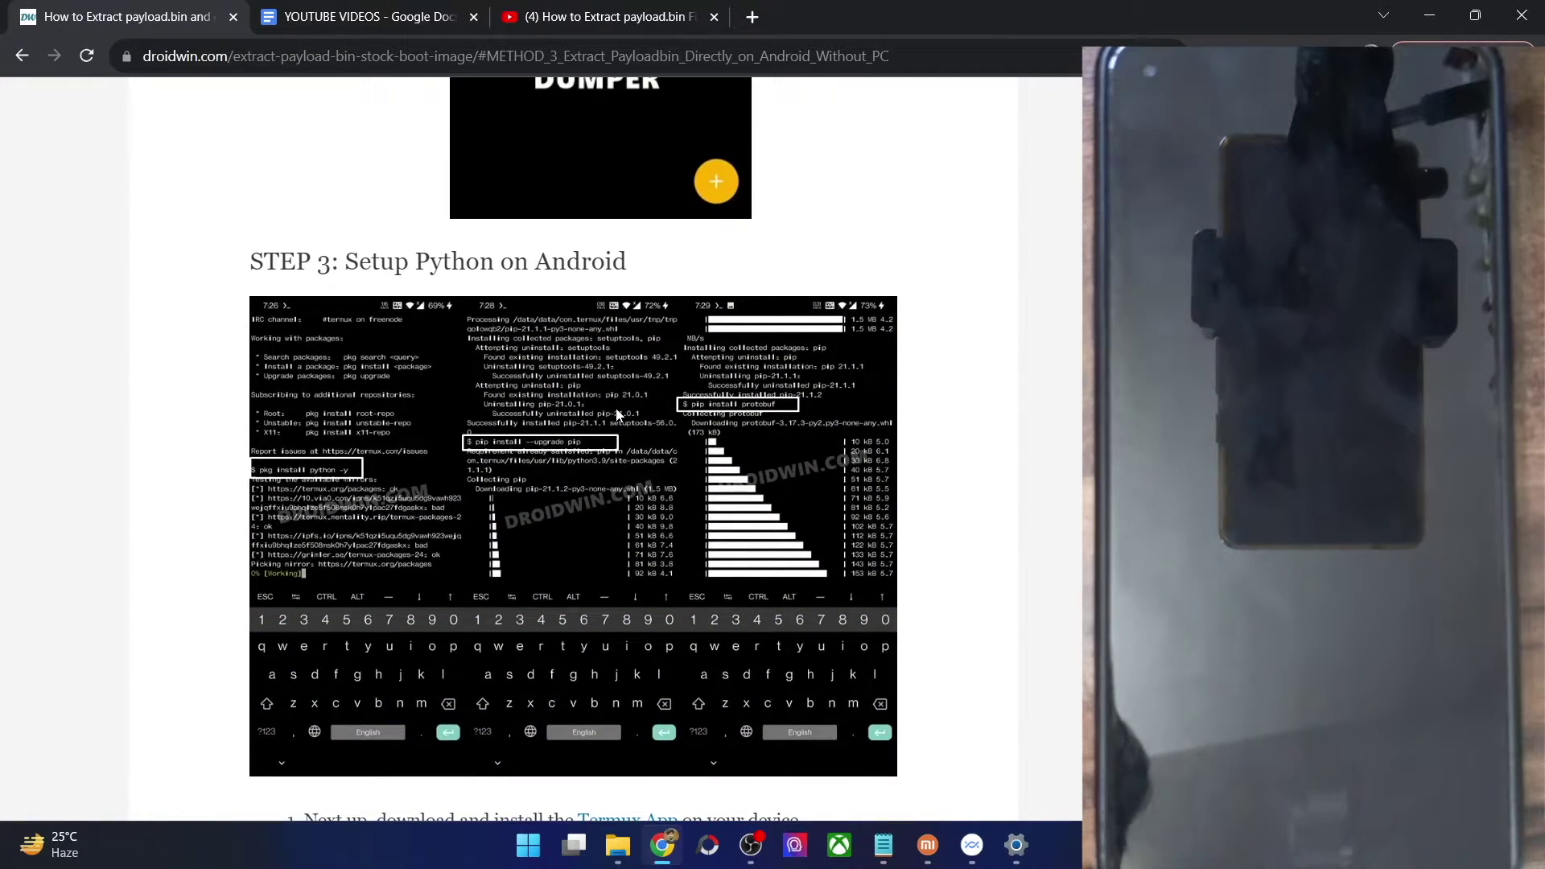
pyautogui.scroll(-1, 616, 412)
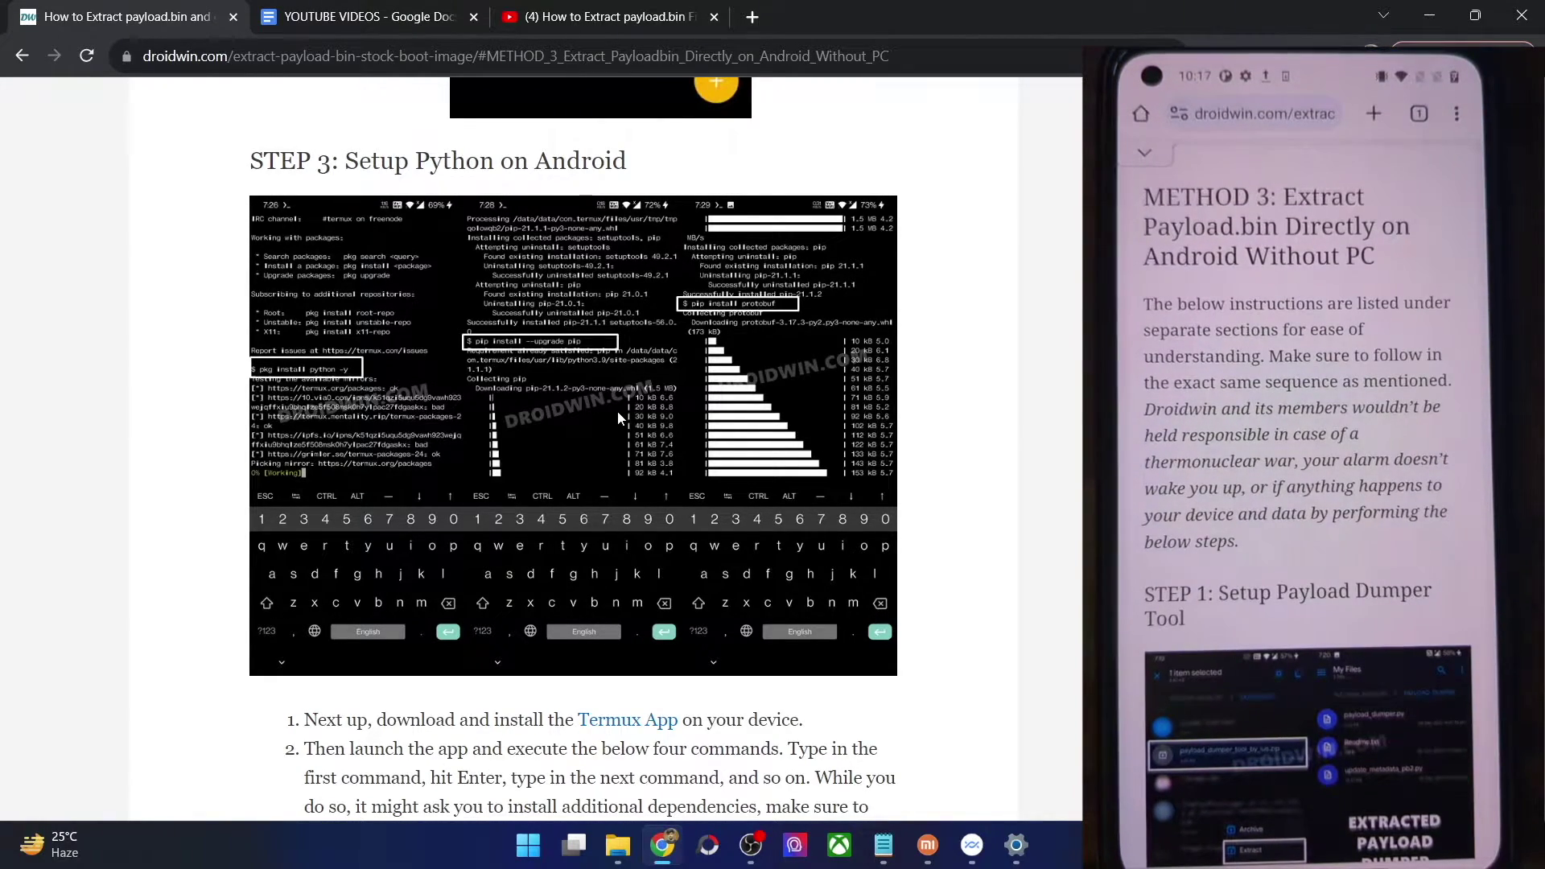
pyautogui.scroll(-3, 604, 422)
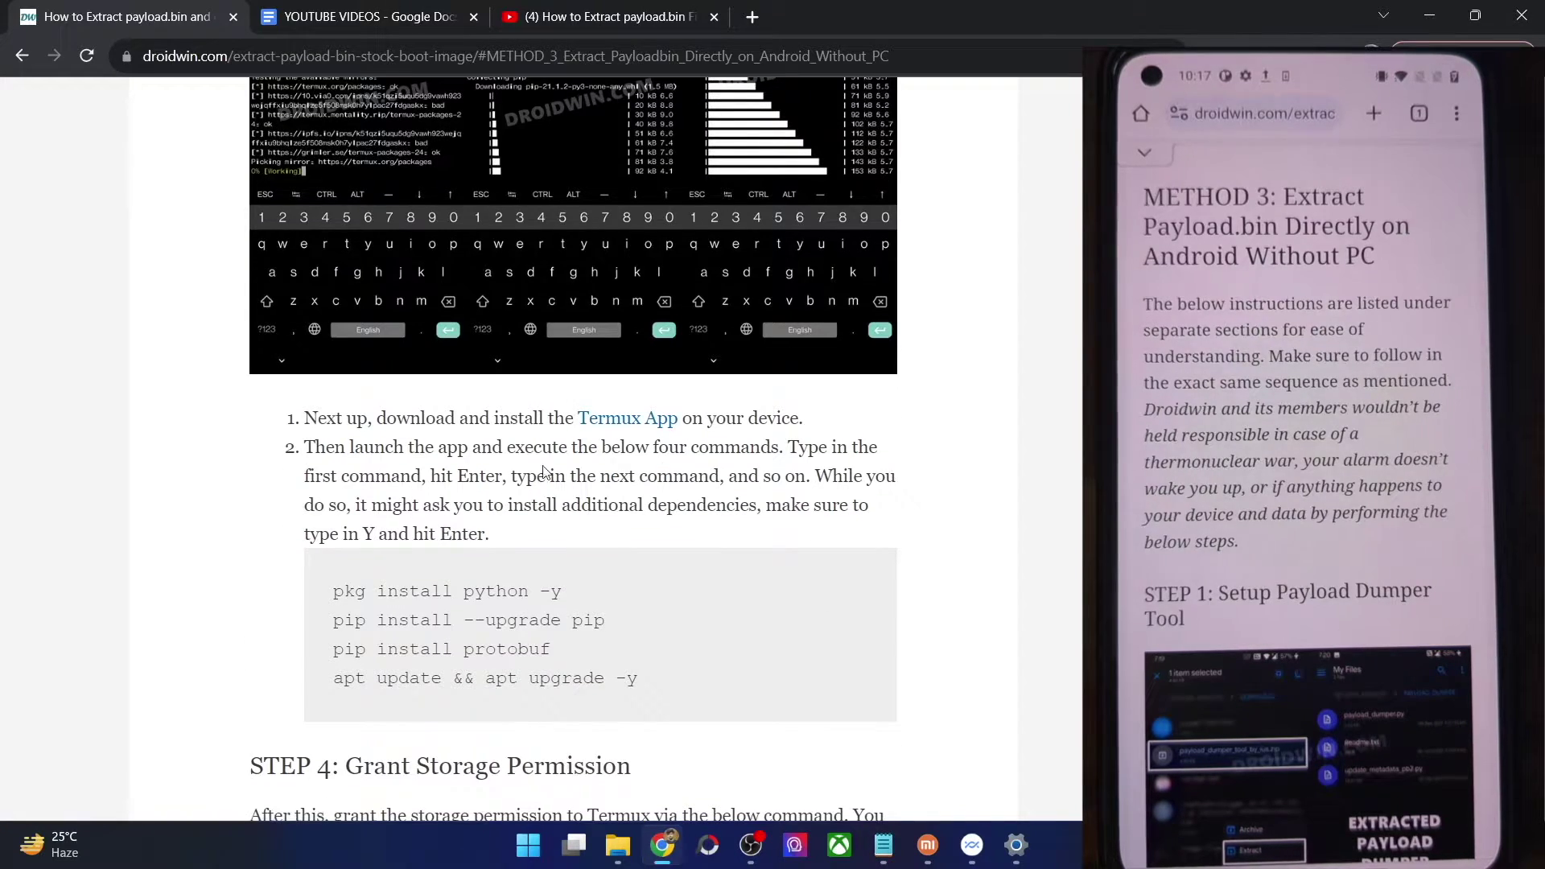
# - Highlight 'pkg install python -y', then select the pip upgrade and protobuf install lines
pyautogui.tripleClick(503, 593)
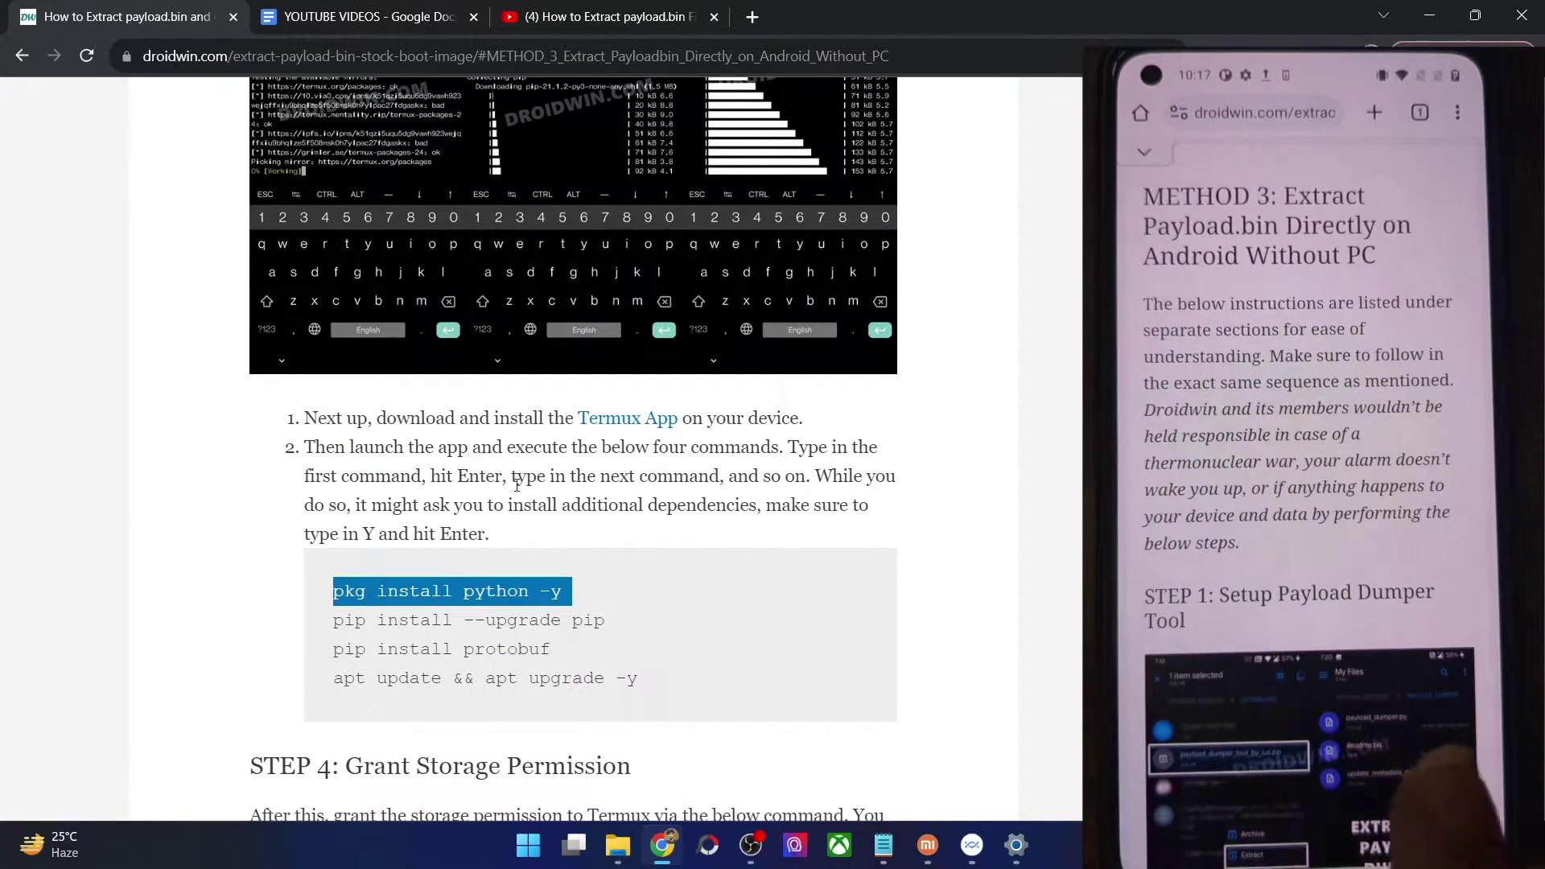
pyautogui.click(518, 476)
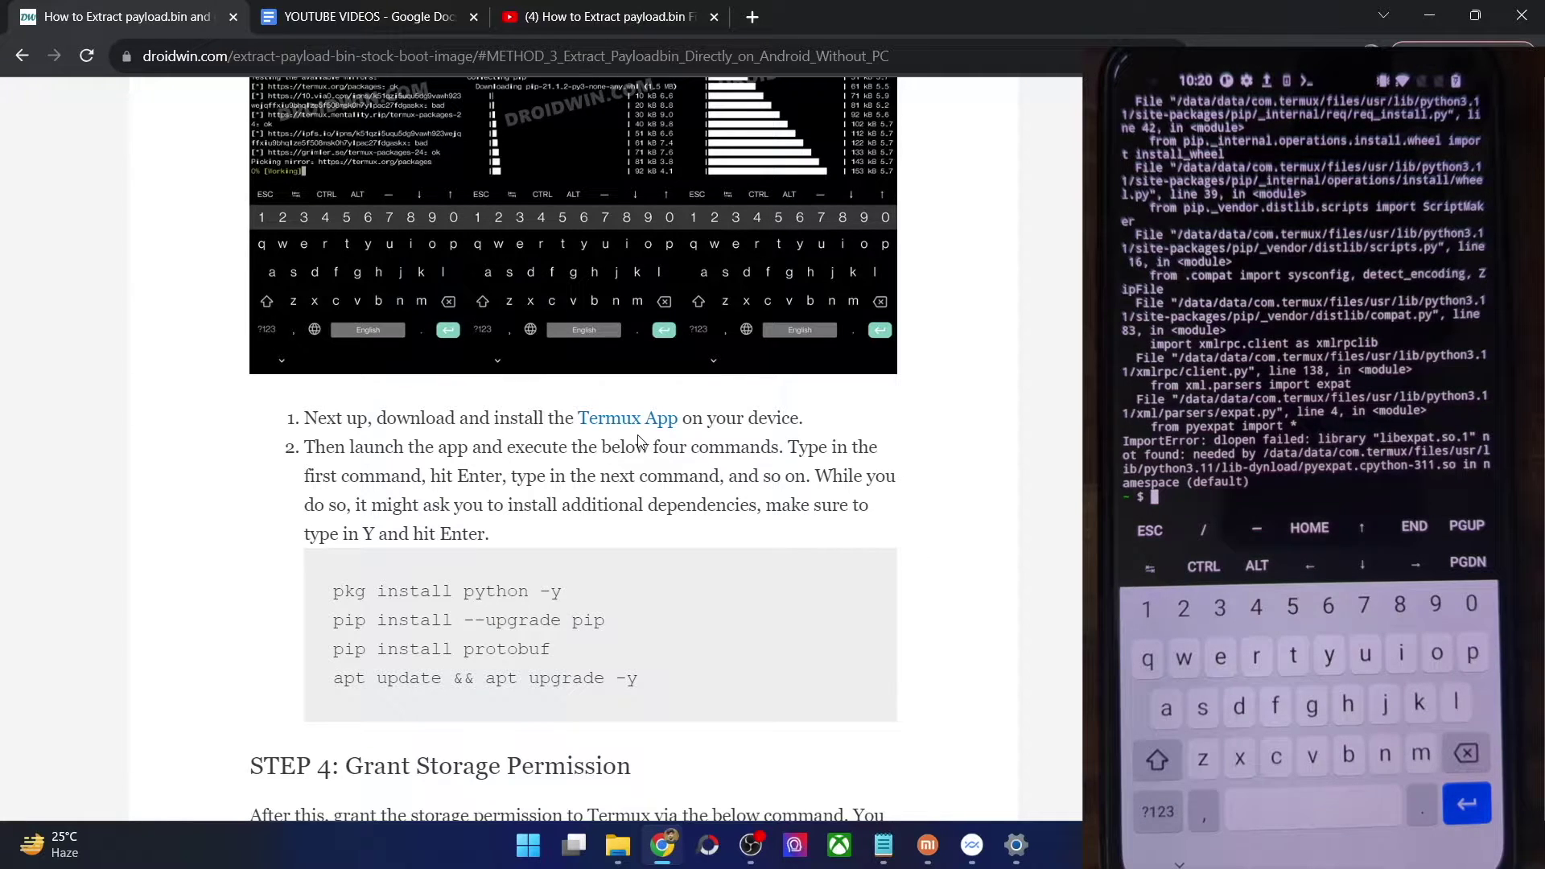
pyautogui.moveTo(550, 649); pyautogui.dragTo(333, 618)
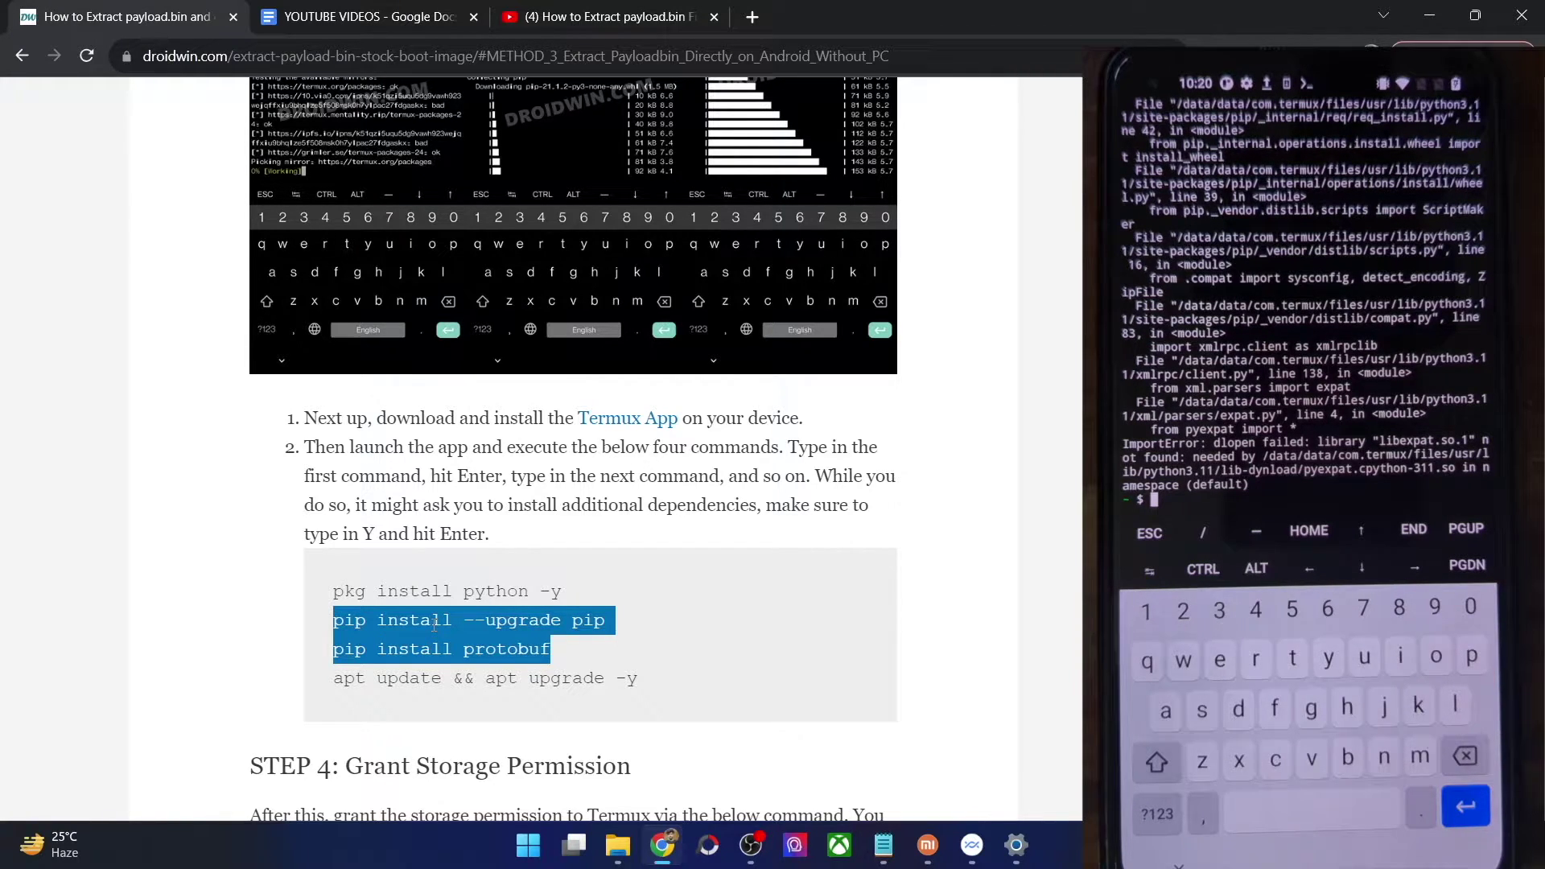
pyautogui.click(433, 652)
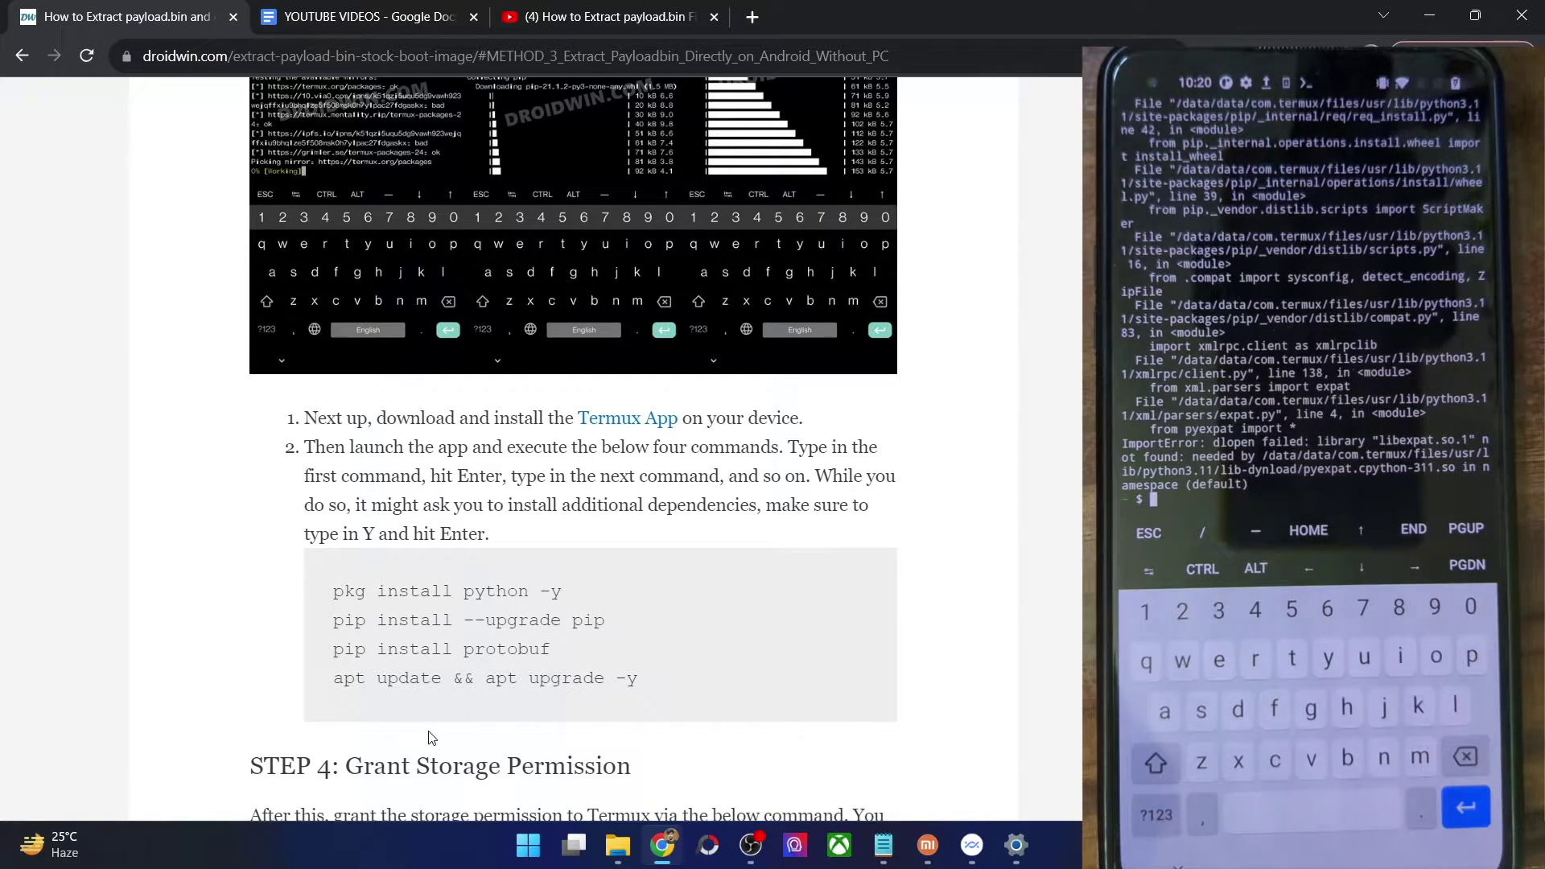
pyautogui.scroll(-6, 437, 705)
pyautogui.scroll(-4, 619, 670)
pyautogui.scroll(10, 620, 670)
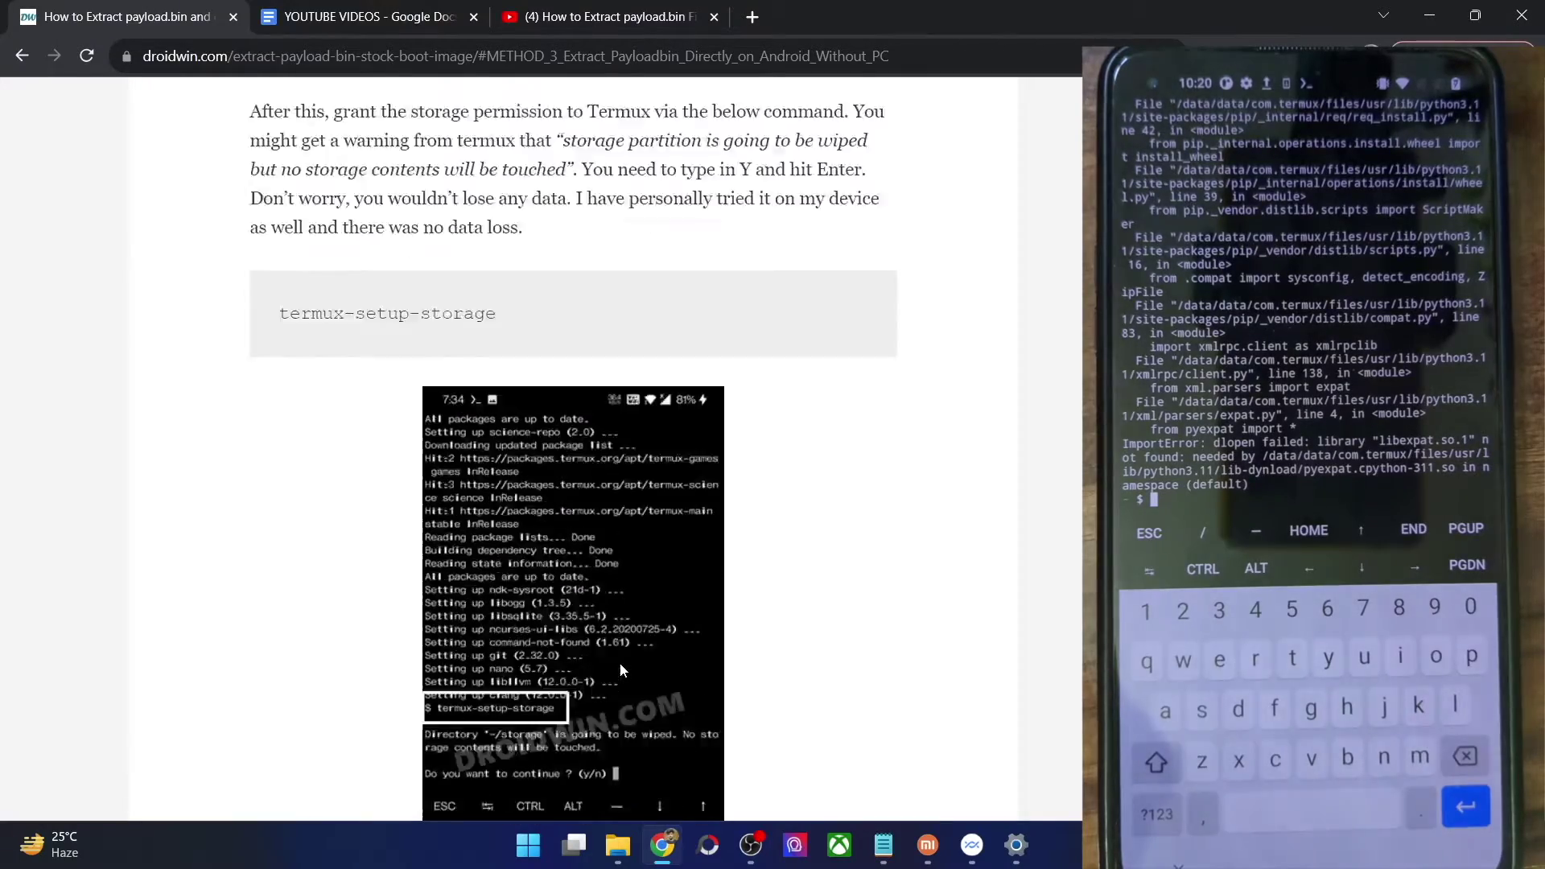
pyautogui.scroll(-1, 620, 664)
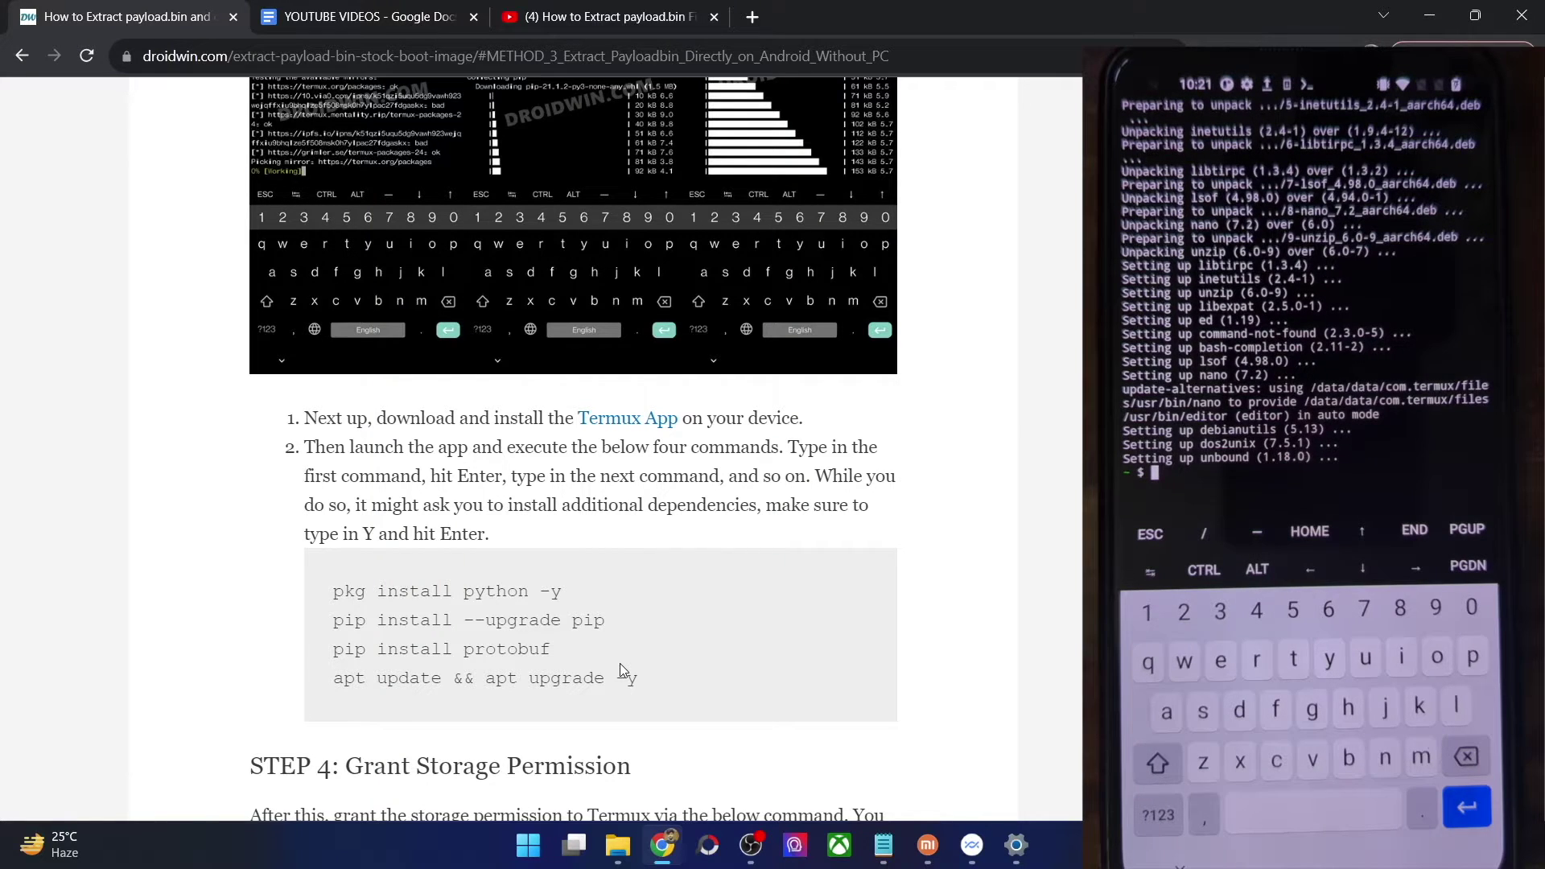
# - Highlight the four Python setup commands, then scroll to the Step 4 termux-setup-storage command
pyautogui.moveTo(639, 681); pyautogui.dragTo(328, 596)
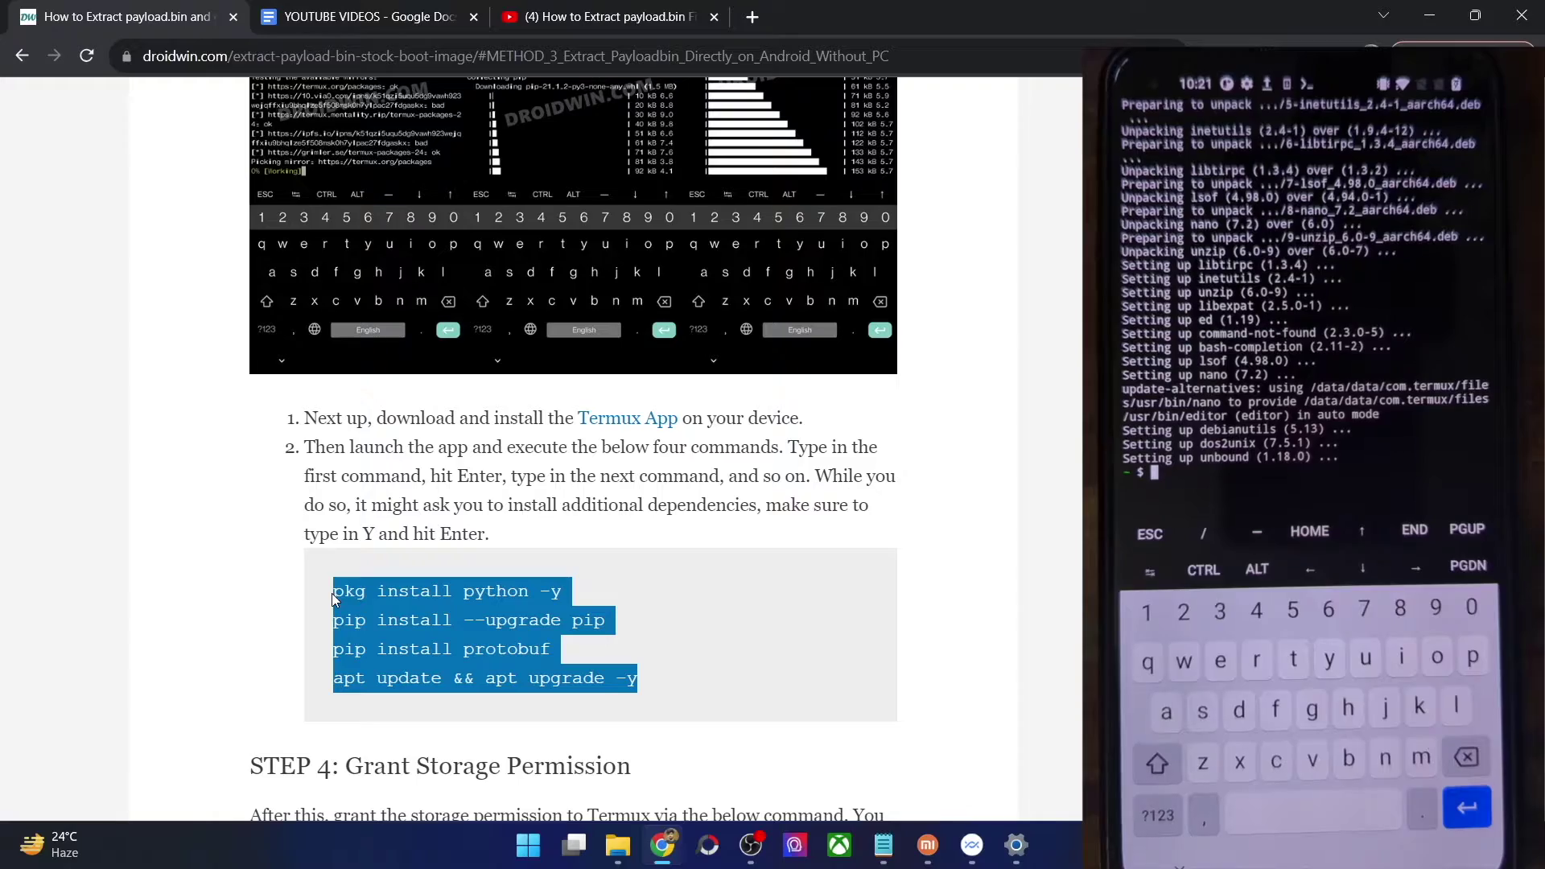
pyautogui.scroll(-2, 381, 555)
pyautogui.scroll(-1, 381, 556)
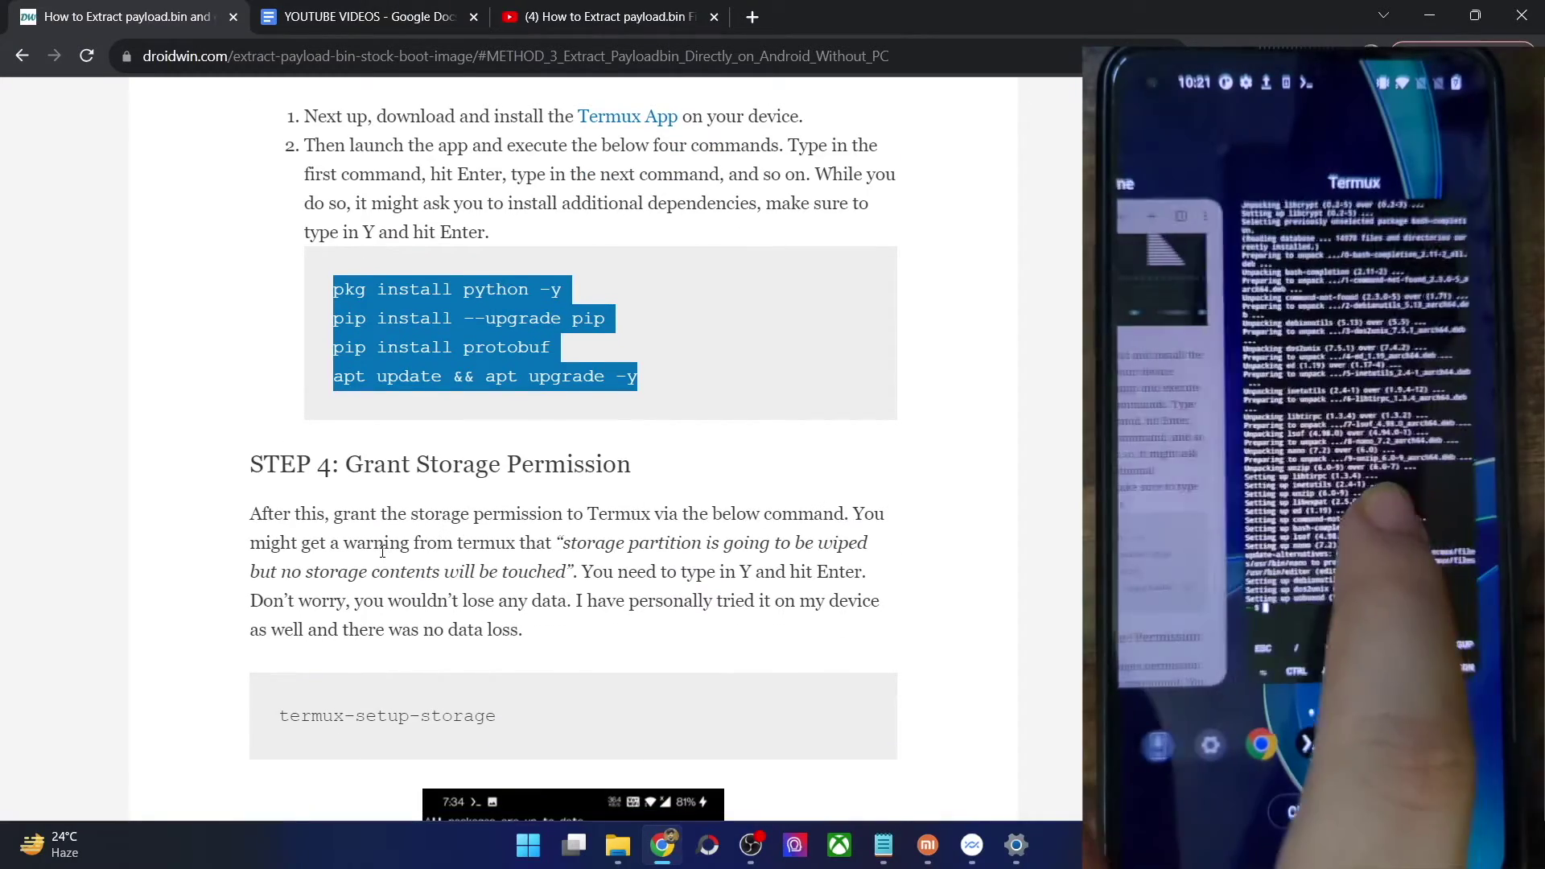